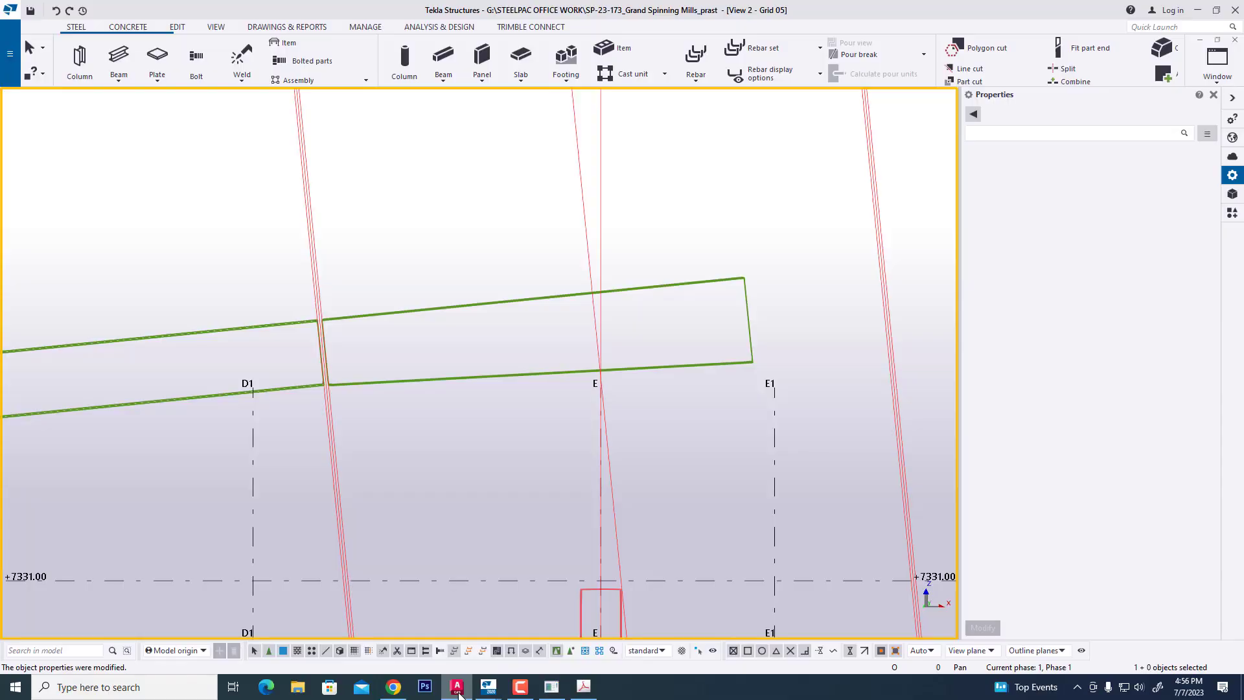
click(700, 284)
click(1101, 200)
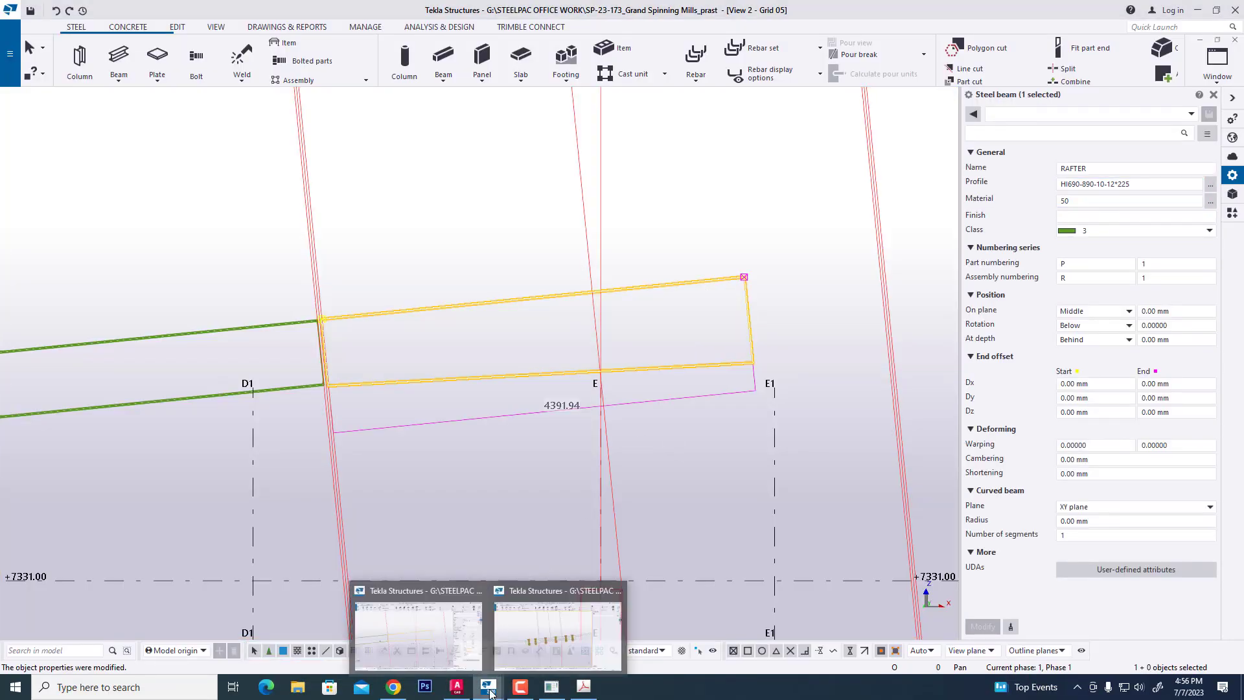
click(461, 692)
click(462, 692)
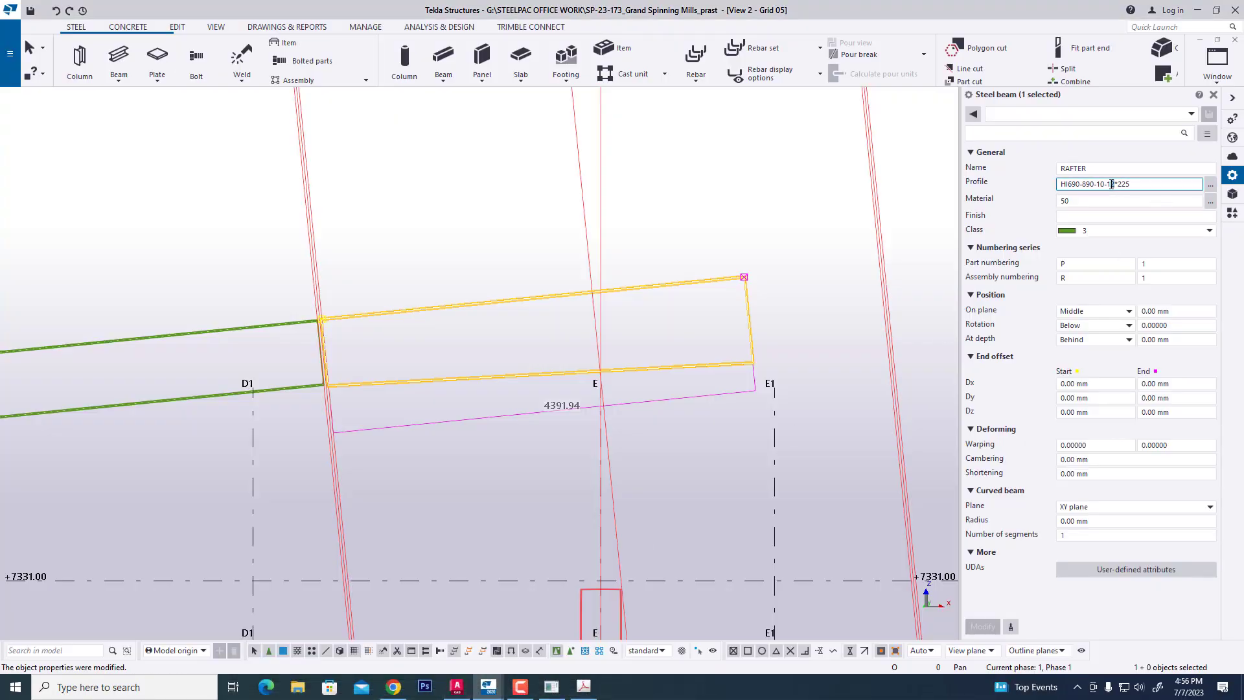
text(2)
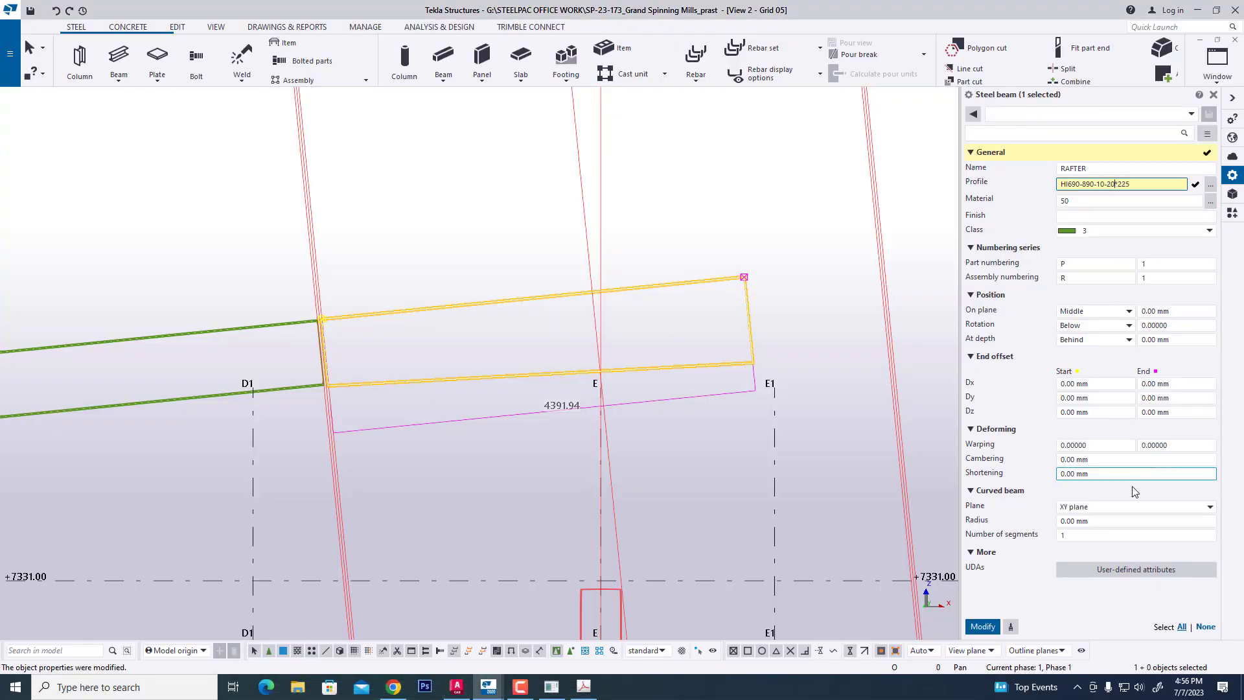
click(982, 627)
click(673, 217)
right_click(675, 217)
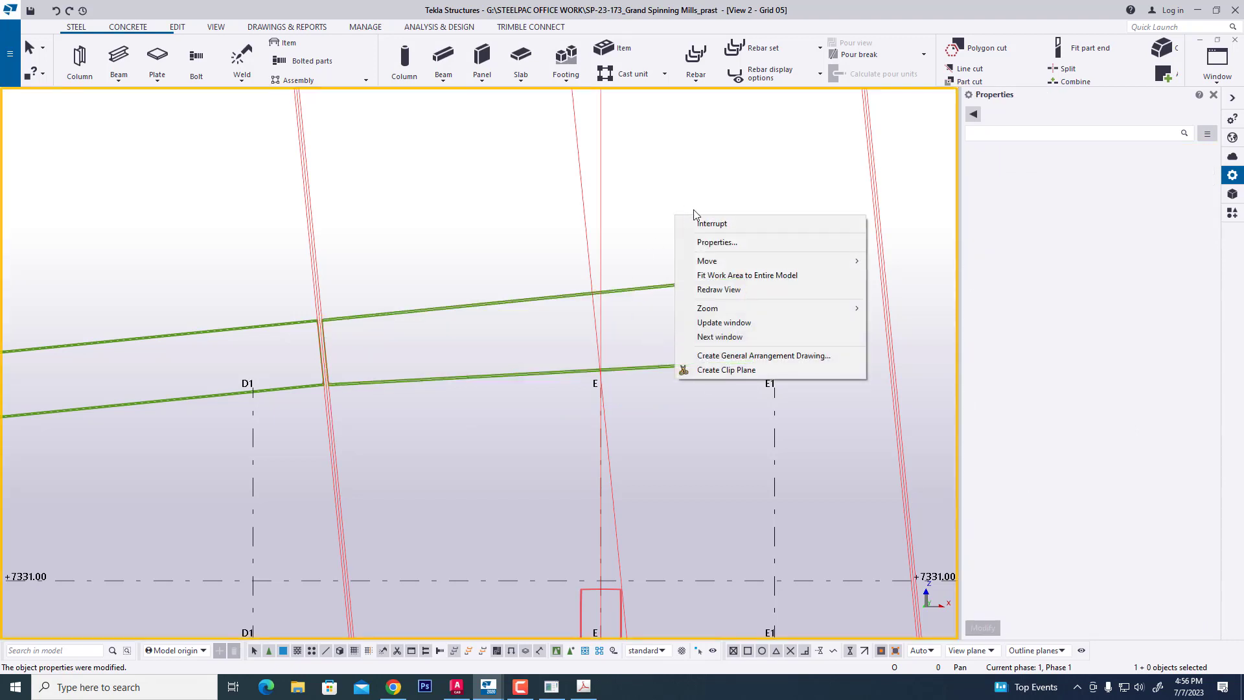
click(717, 289)
click(699, 326)
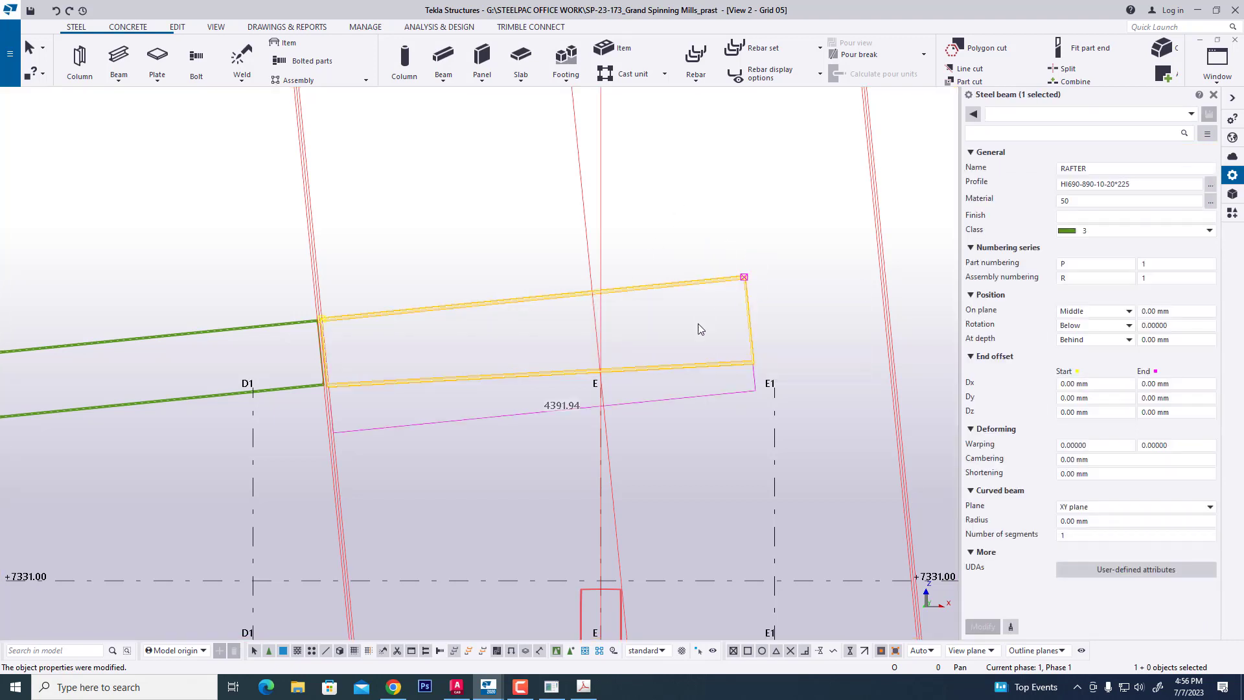
click(717, 443)
Stretch the grid E column by moving its top end point about 2500 mm straight up into the rafter's depth.
middle_drag(713, 319, 576, 345)
scroll(576, 346, down, 3)
middle_drag(560, 432, 597, 362)
scroll(519, 496, up, 4)
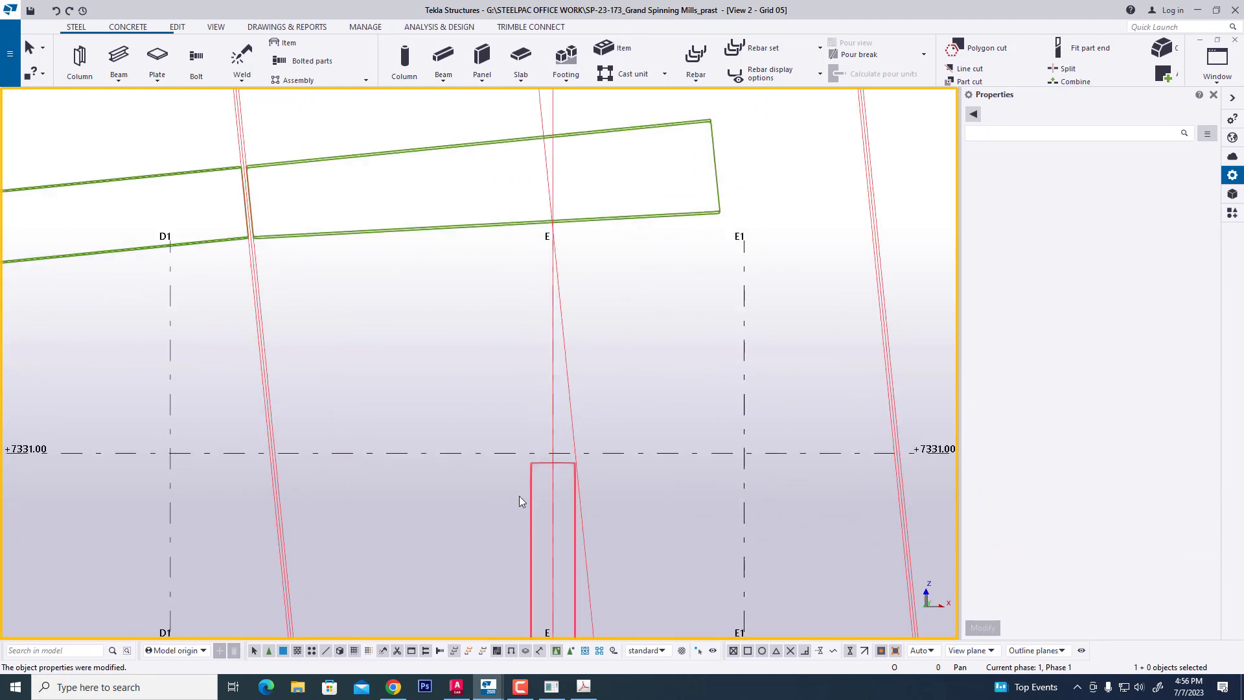
drag(533, 488, 483, 513)
drag(467, 402, 625, 492)
right_click(630, 402)
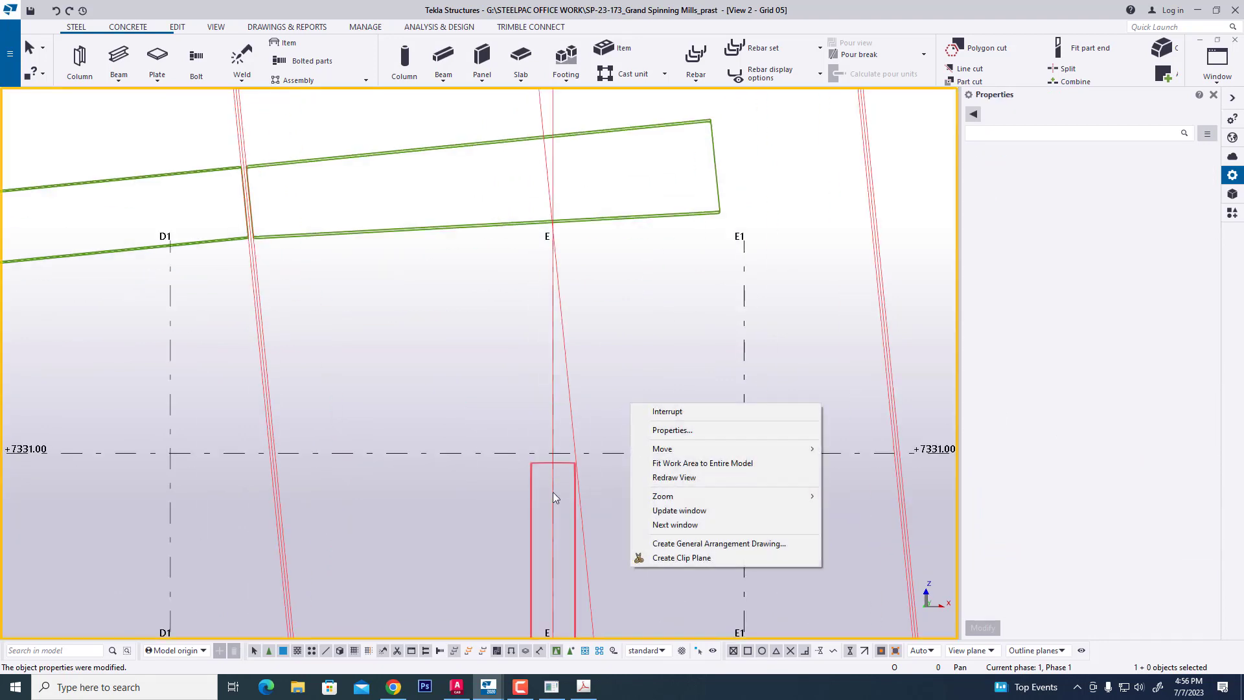
click(597, 433)
click(531, 508)
right_click(606, 387)
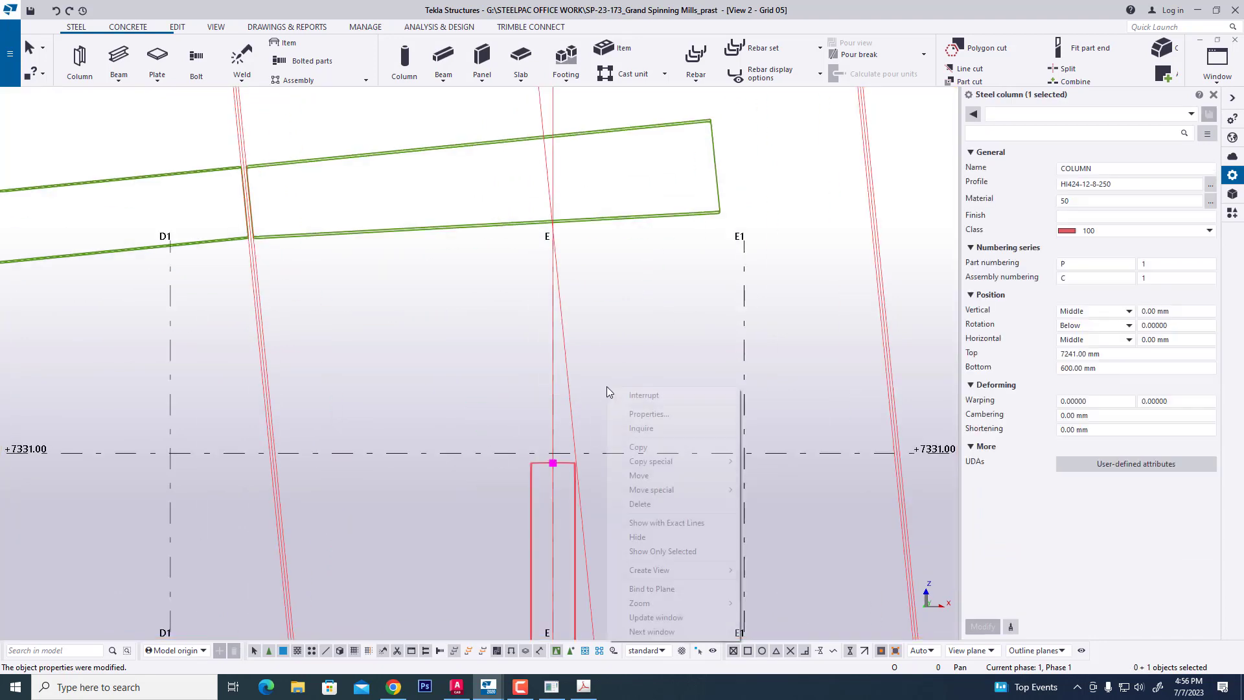
click(655, 478)
scroll(544, 478, up, 11)
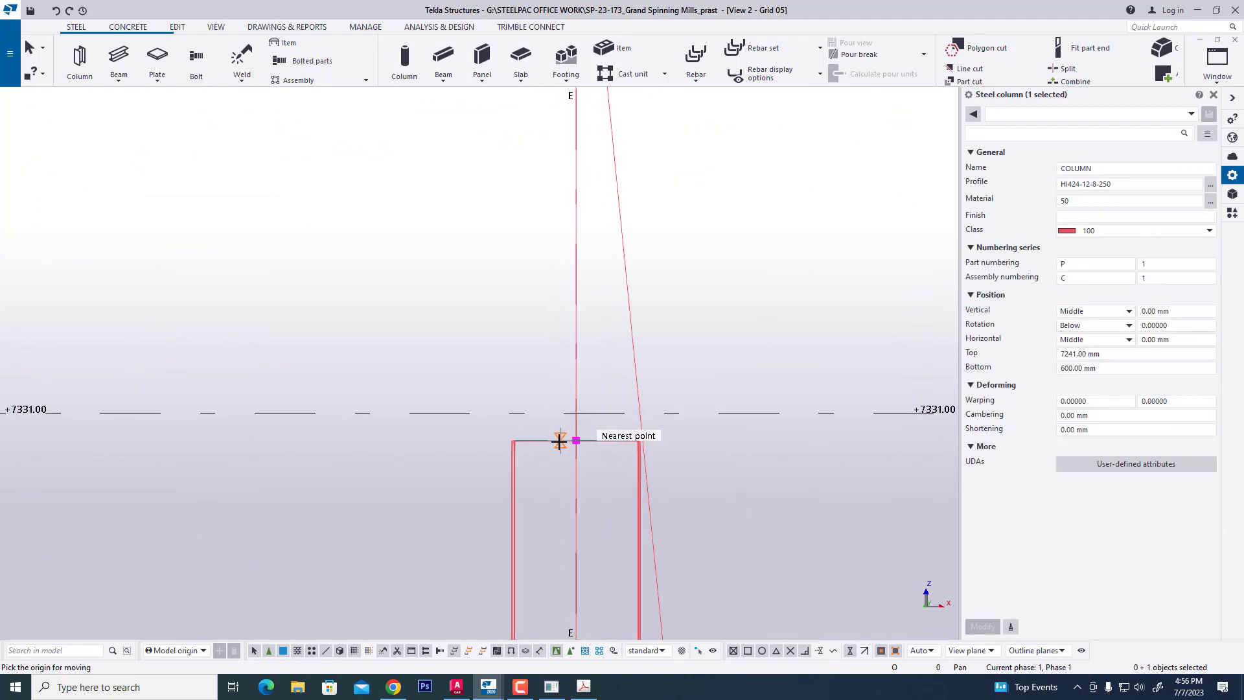
click(558, 441)
scroll(530, 583, down, 8)
middle_drag(665, 271, 664, 366)
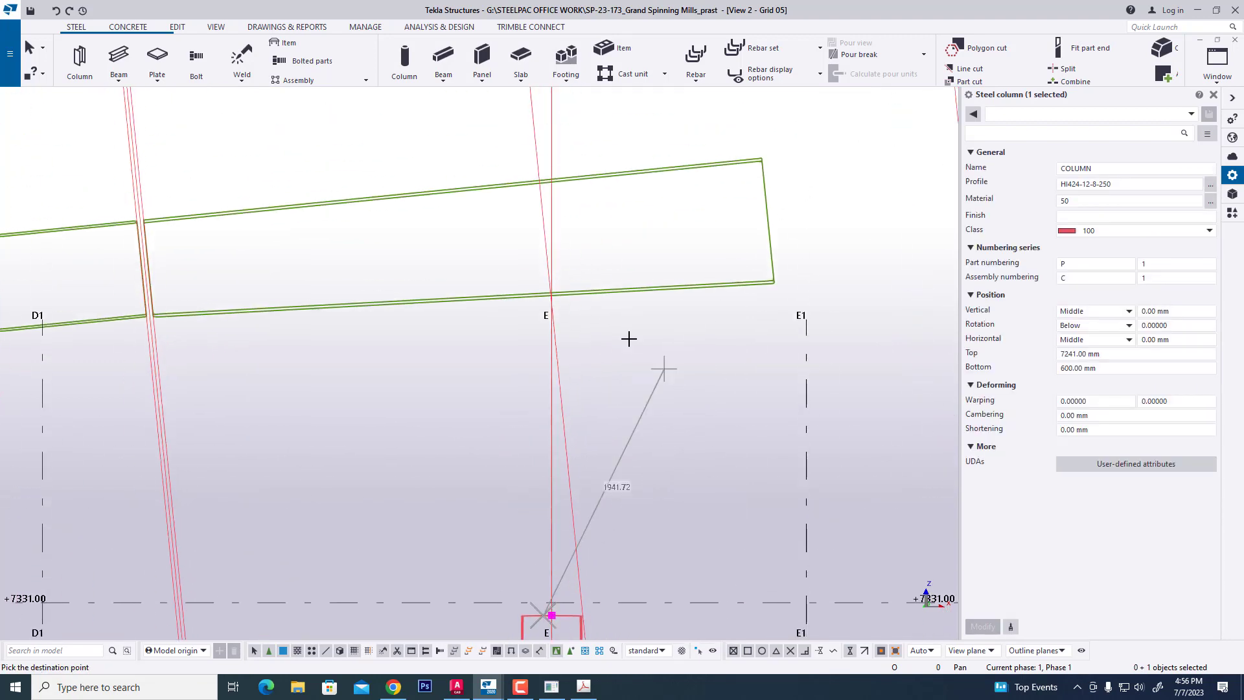
click(544, 266)
click(643, 375)
scroll(645, 366, down, 2)
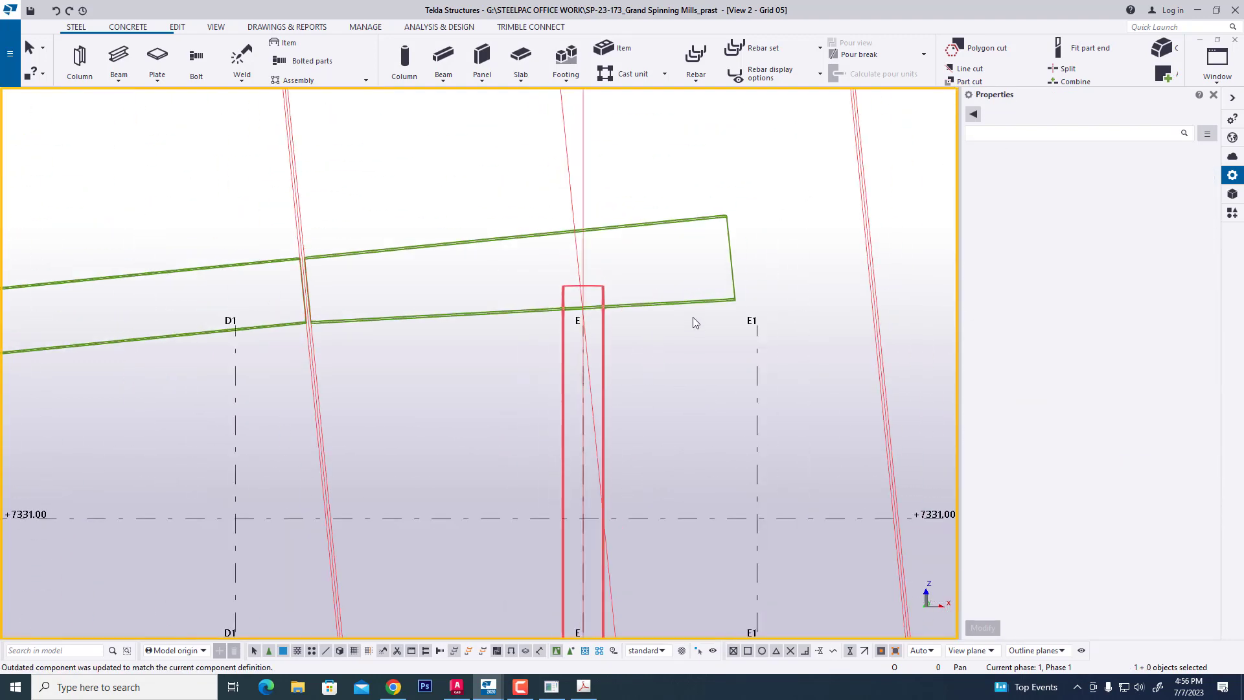
scroll(674, 363, up, 2)
click(681, 355)
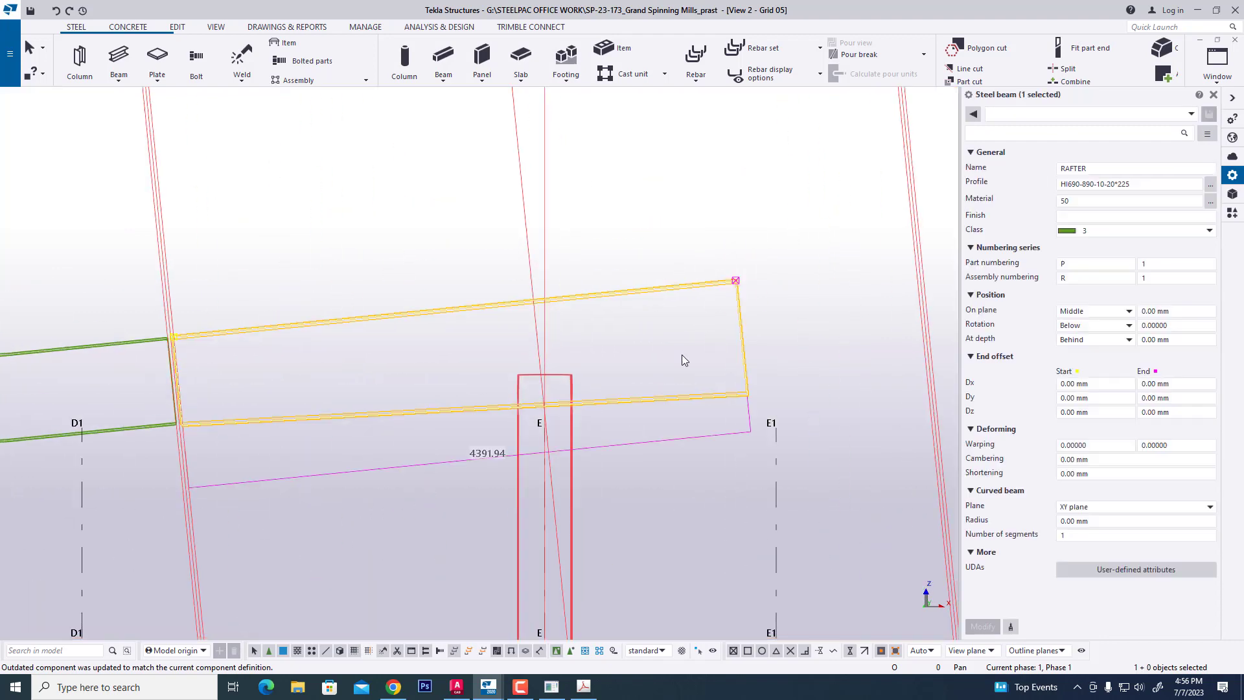
right_click(772, 250)
click(725, 220)
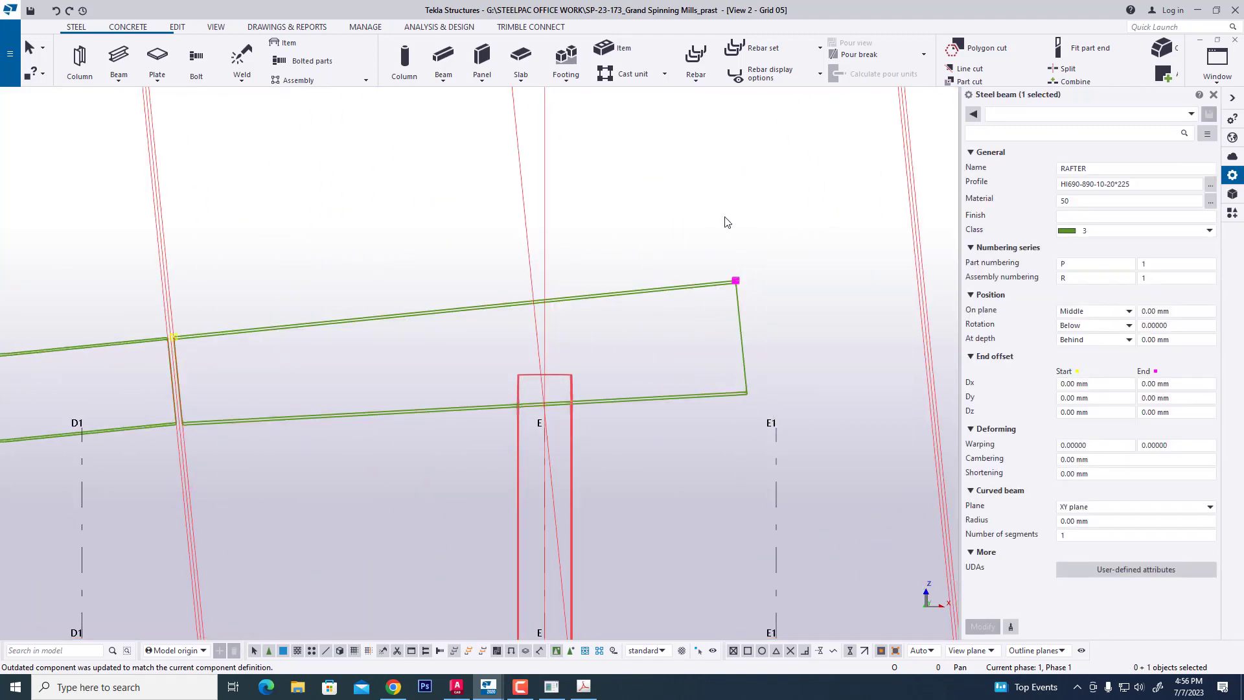
click(456, 687)
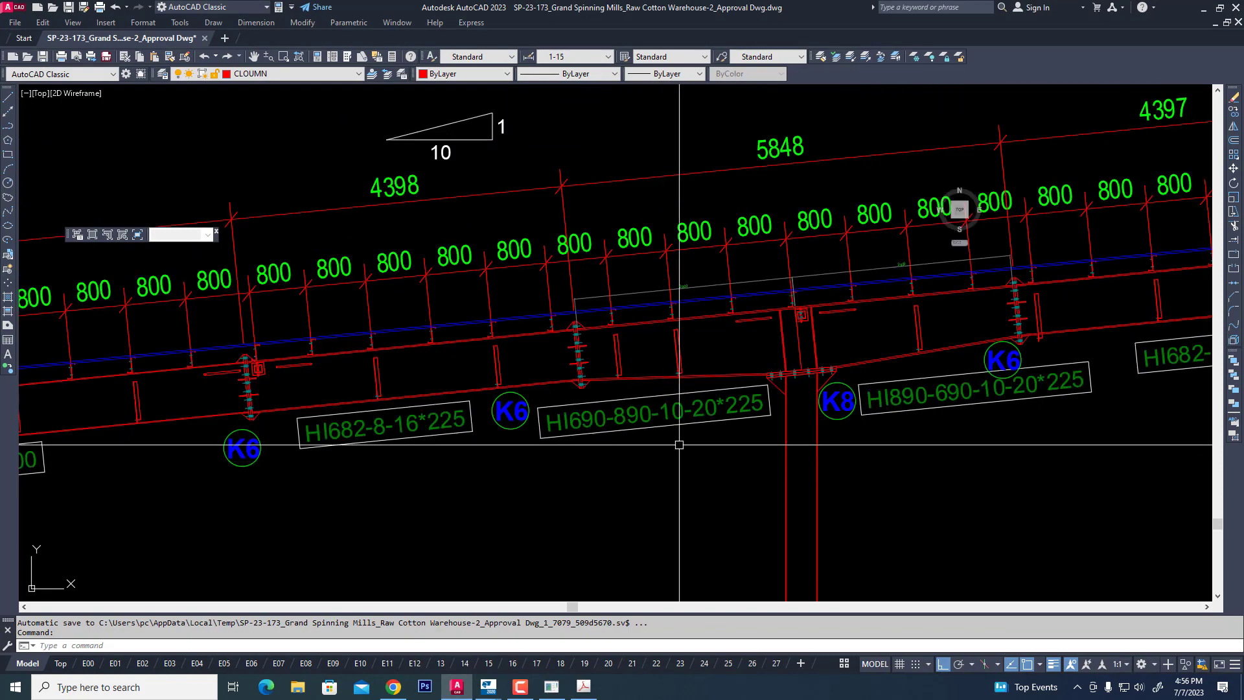
scroll(640, 267, up, 2)
drag(680, 225, 588, 300)
scroll(589, 301, down, 3)
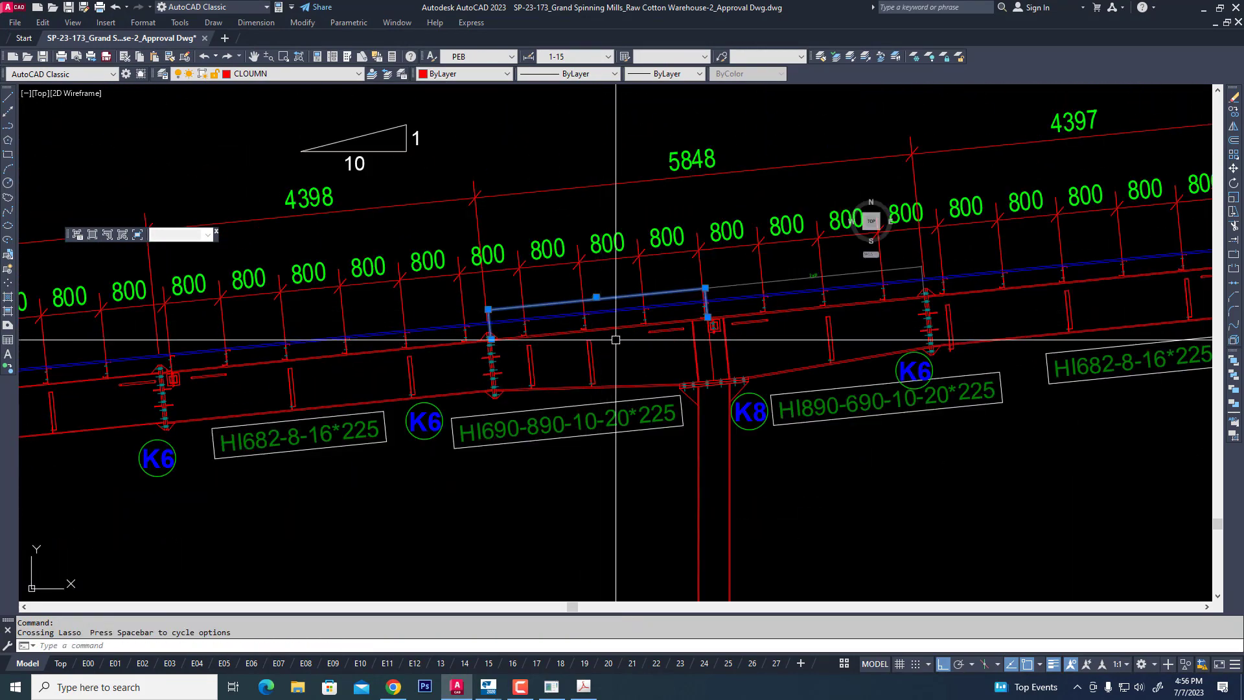
scroll(632, 331, up, 2)
click(605, 301)
click(583, 361)
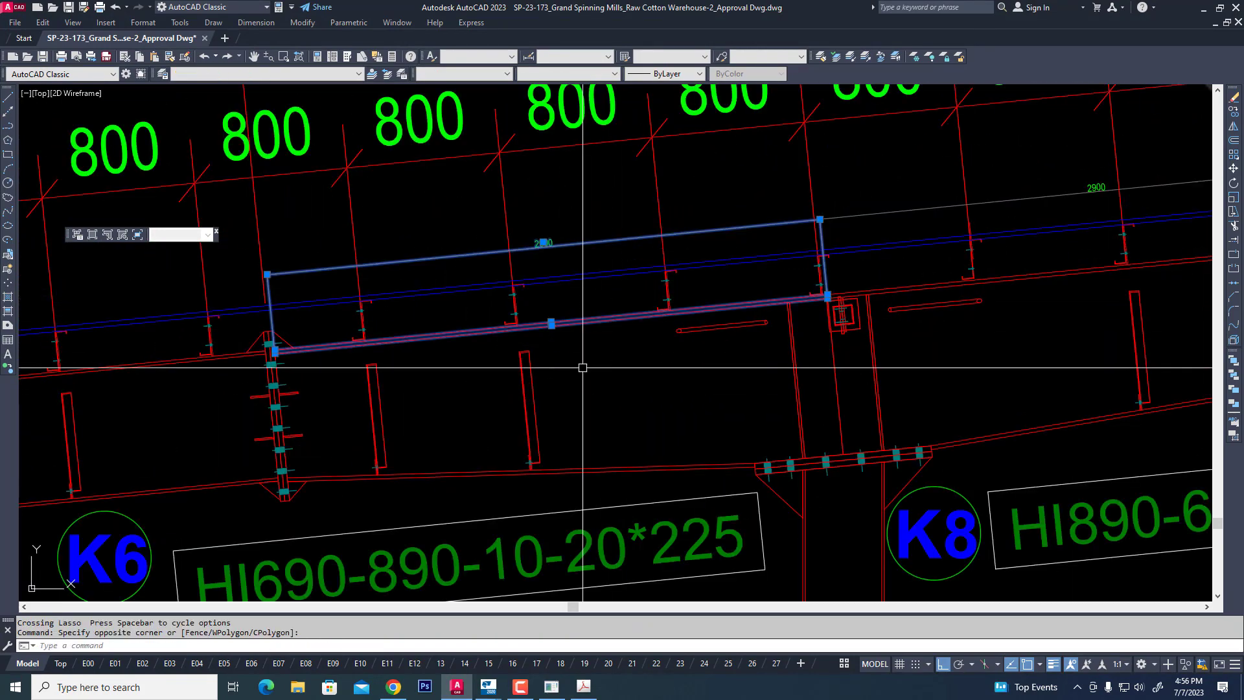
click(646, 427)
click(613, 482)
scroll(569, 270, up, 5)
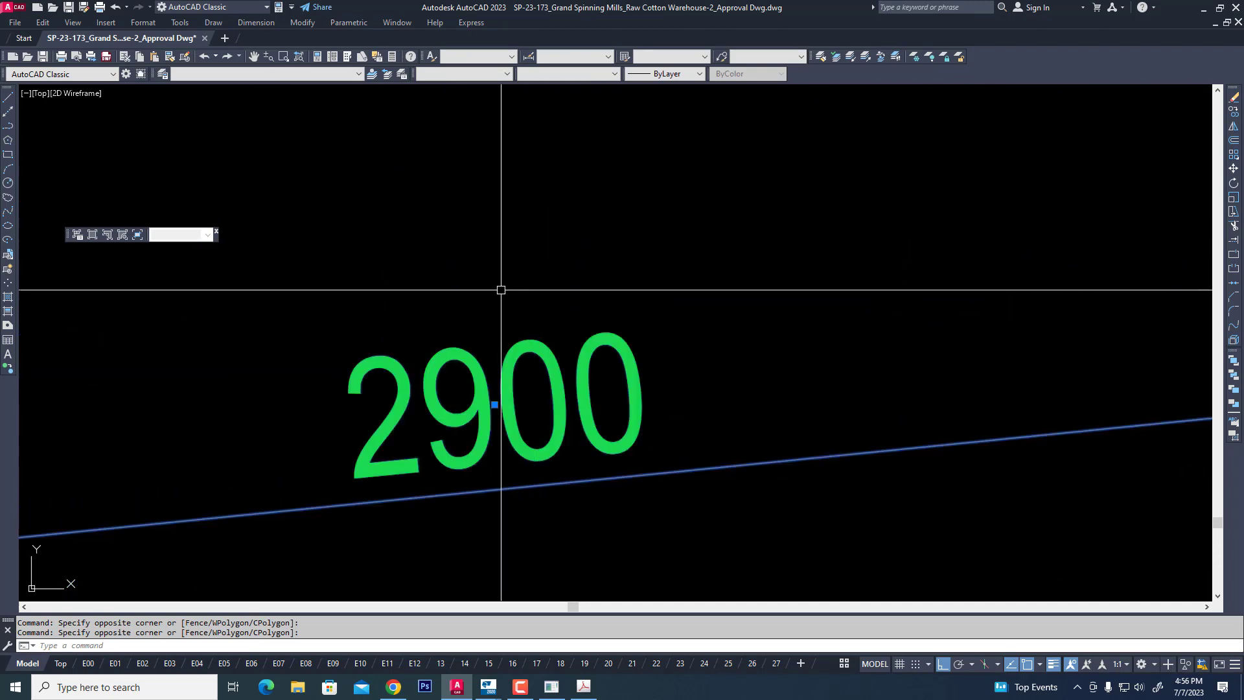
scroll(499, 286, down, 2)
scroll(421, 316, down, 6)
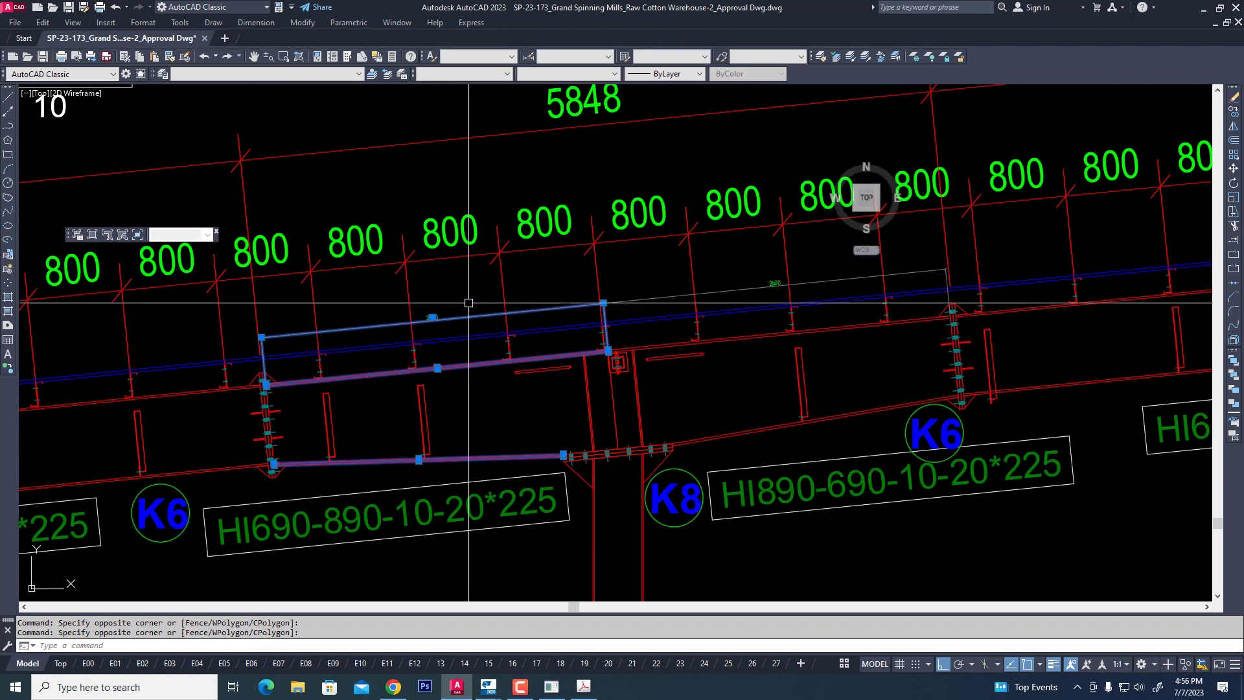
key(Escape)
scroll(417, 313, up, 2)
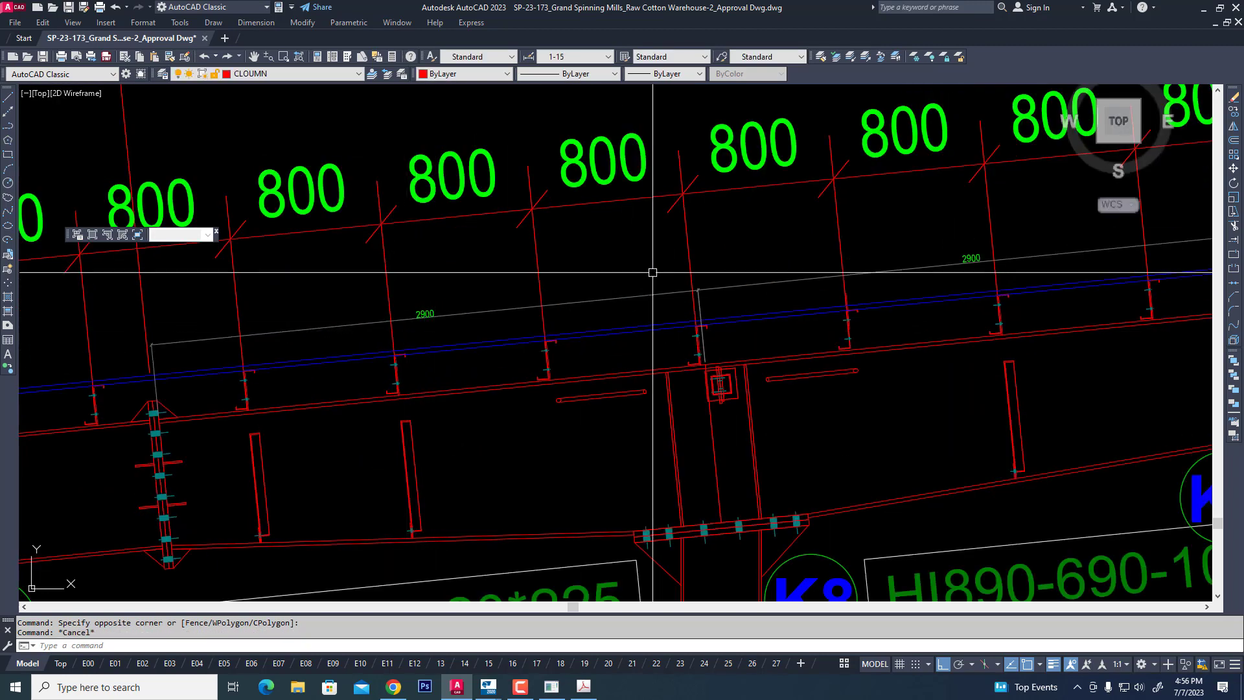
Switch back to Tekla Structures and move the rafter's free end to where the inclined construction line near grid E crosses its top edge.
click(492, 694)
click(512, 626)
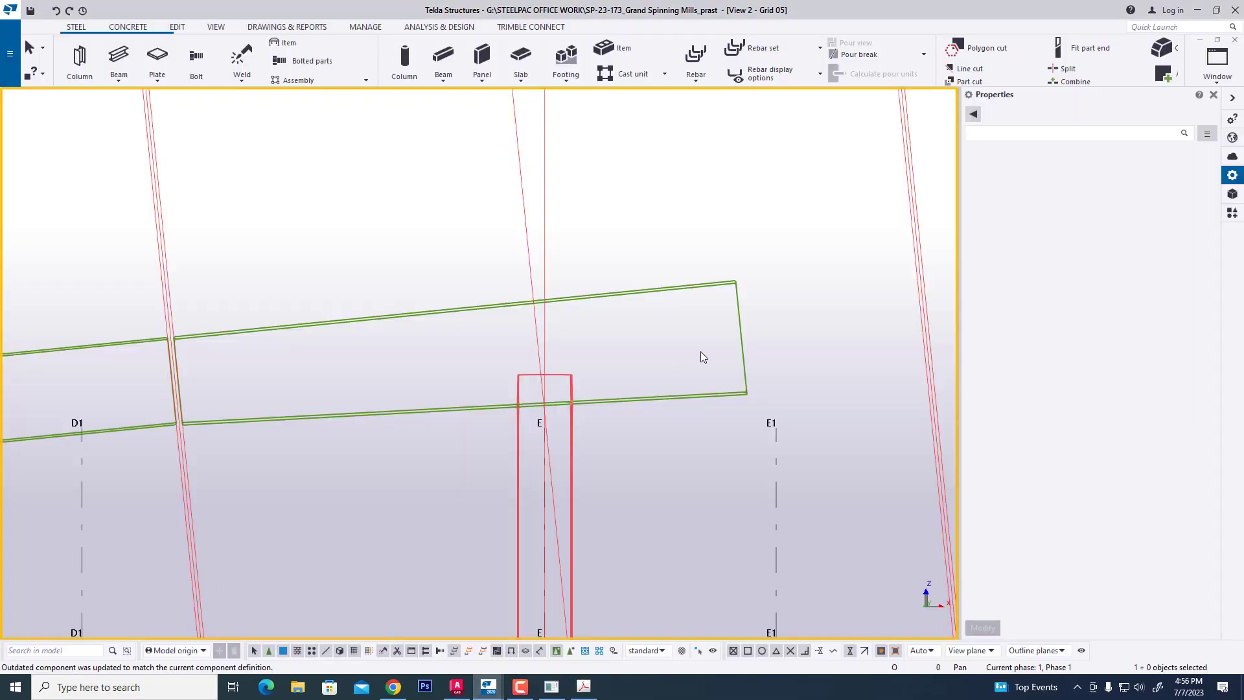
scroll(674, 305, up, 2)
drag(771, 239, 670, 372)
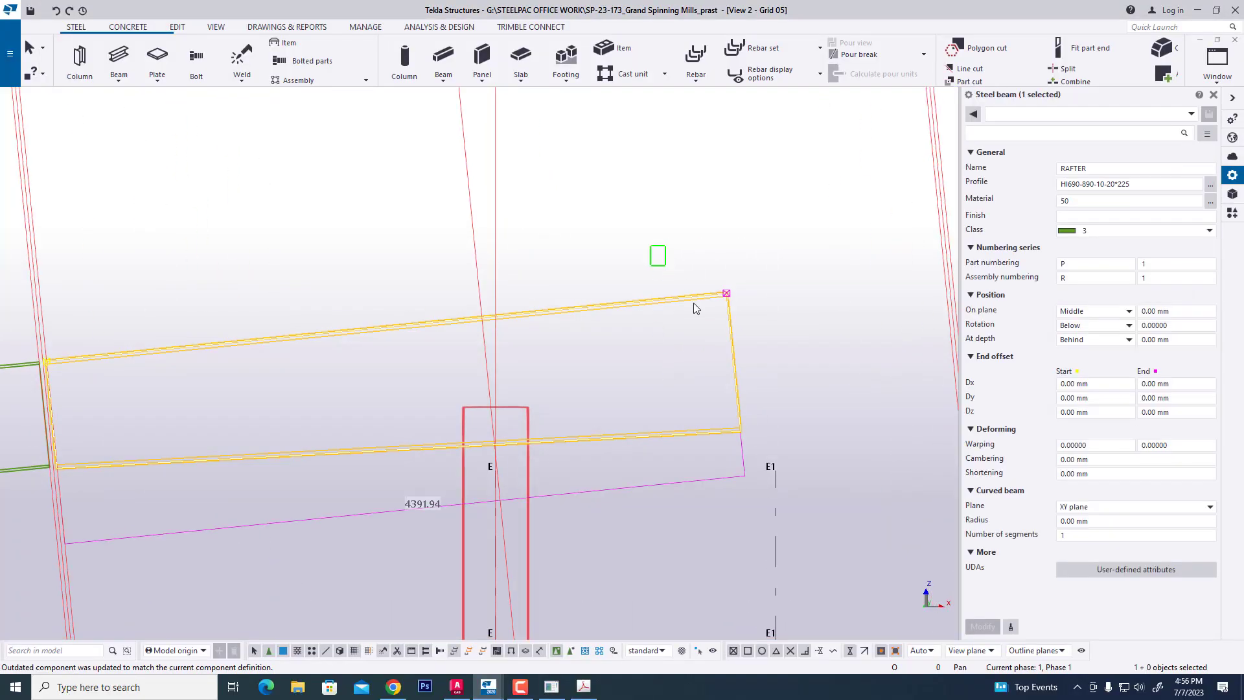
right_click(815, 342)
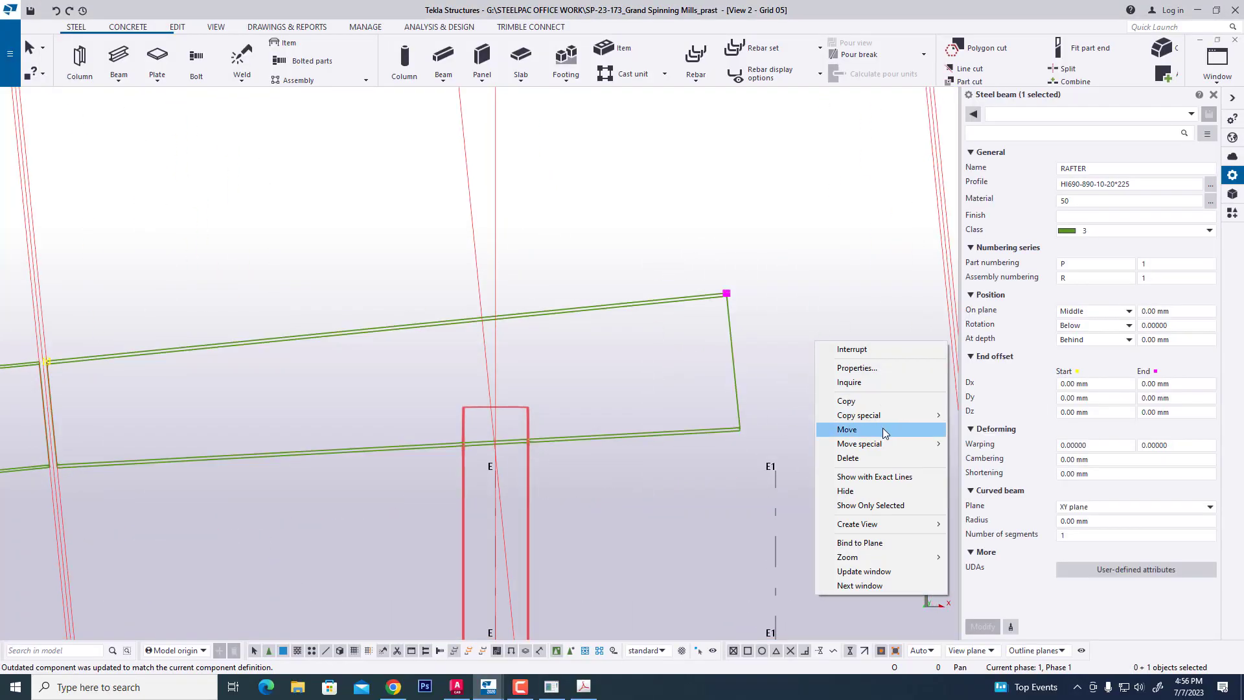
click(883, 428)
scroll(672, 292, up, 1)
scroll(723, 259, up, 1)
click(747, 287)
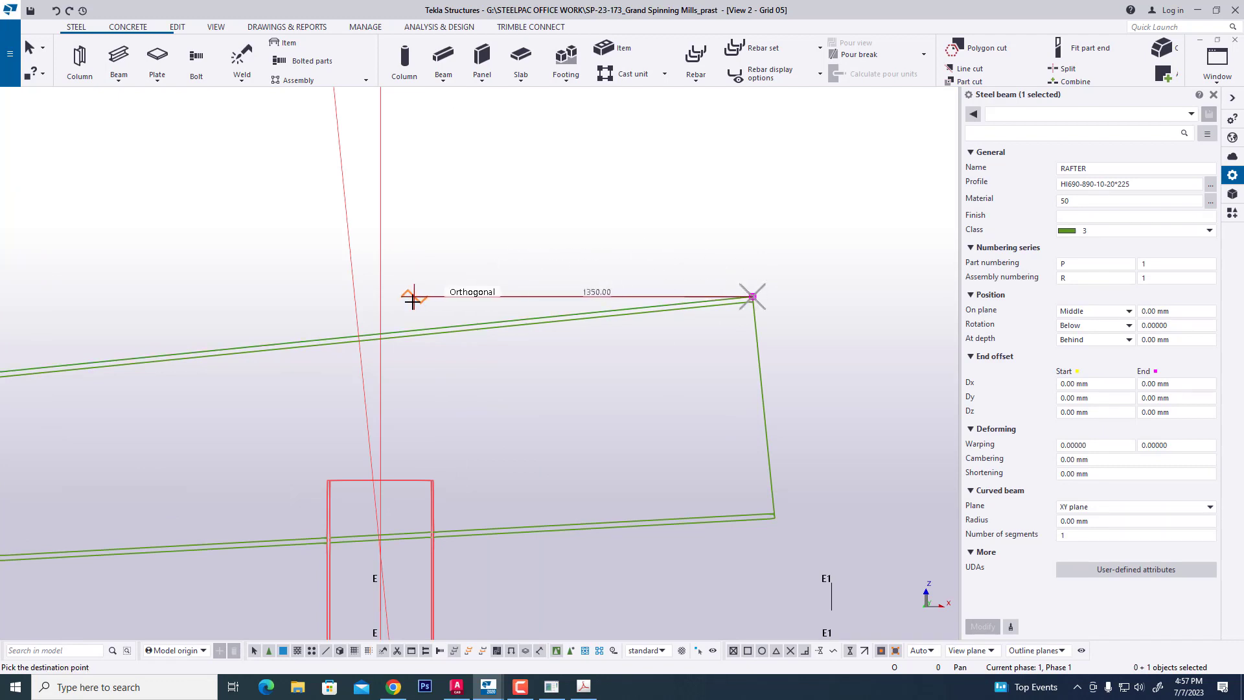
click(358, 331)
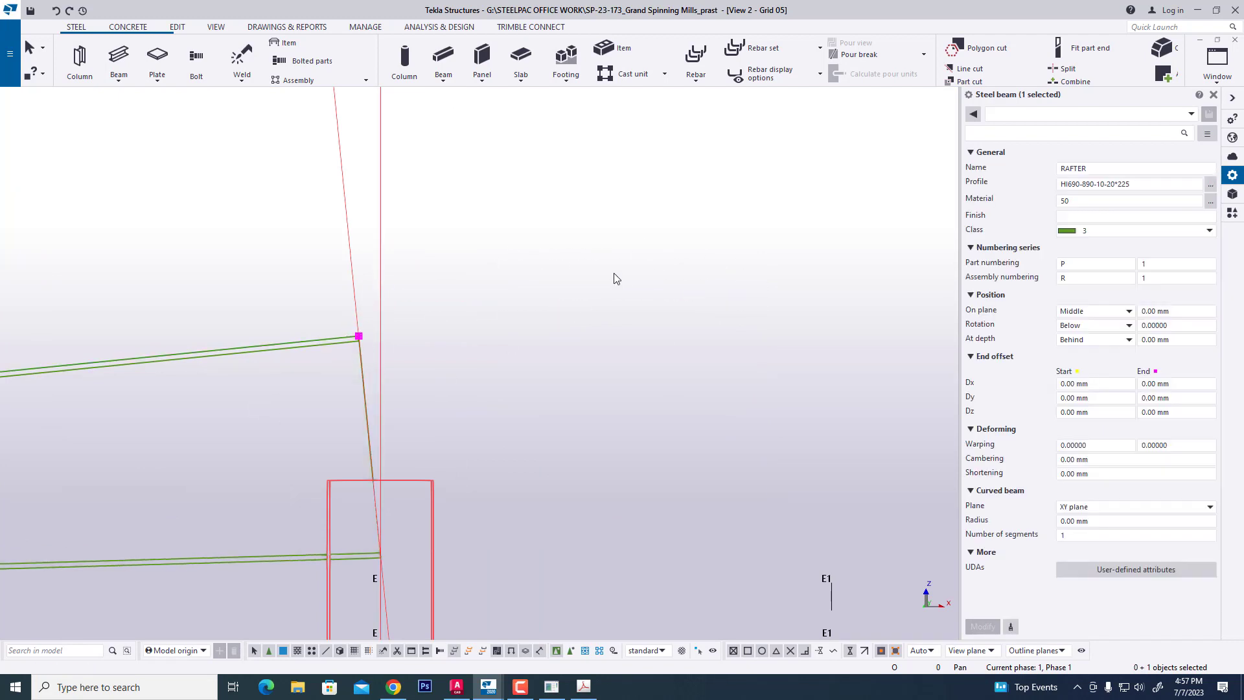
scroll(499, 363, down, 4)
right_click(346, 296)
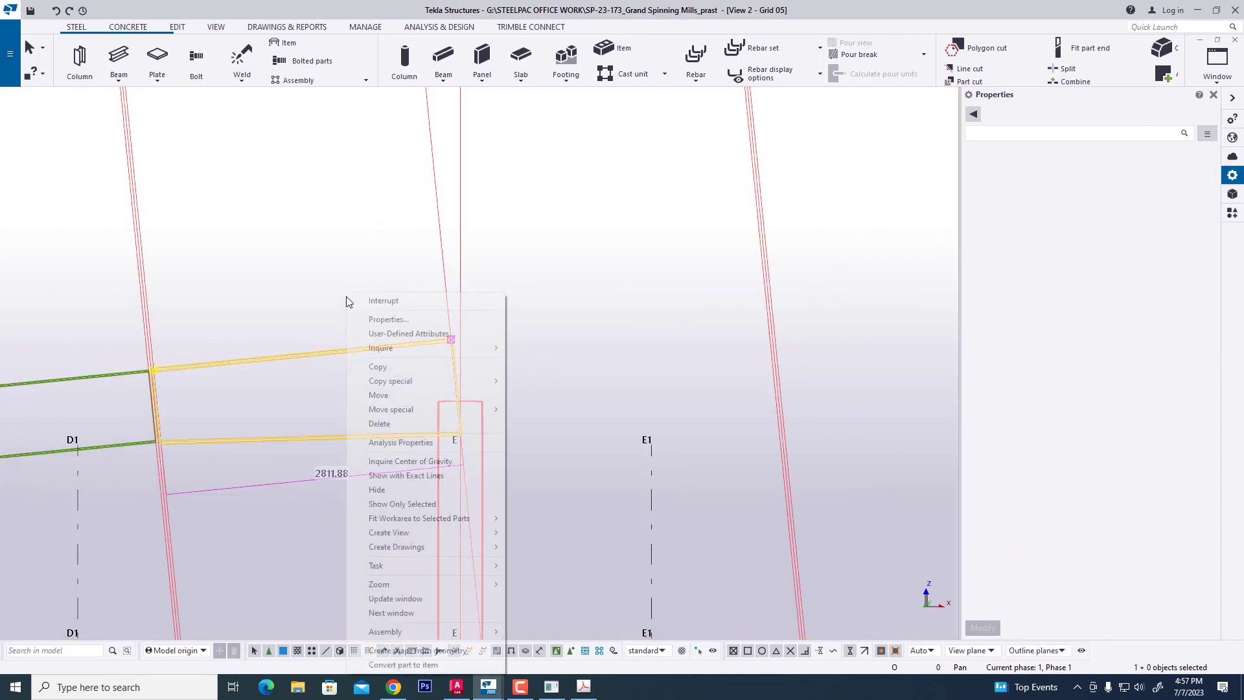
click(389, 366)
scroll(119, 361, up, 3)
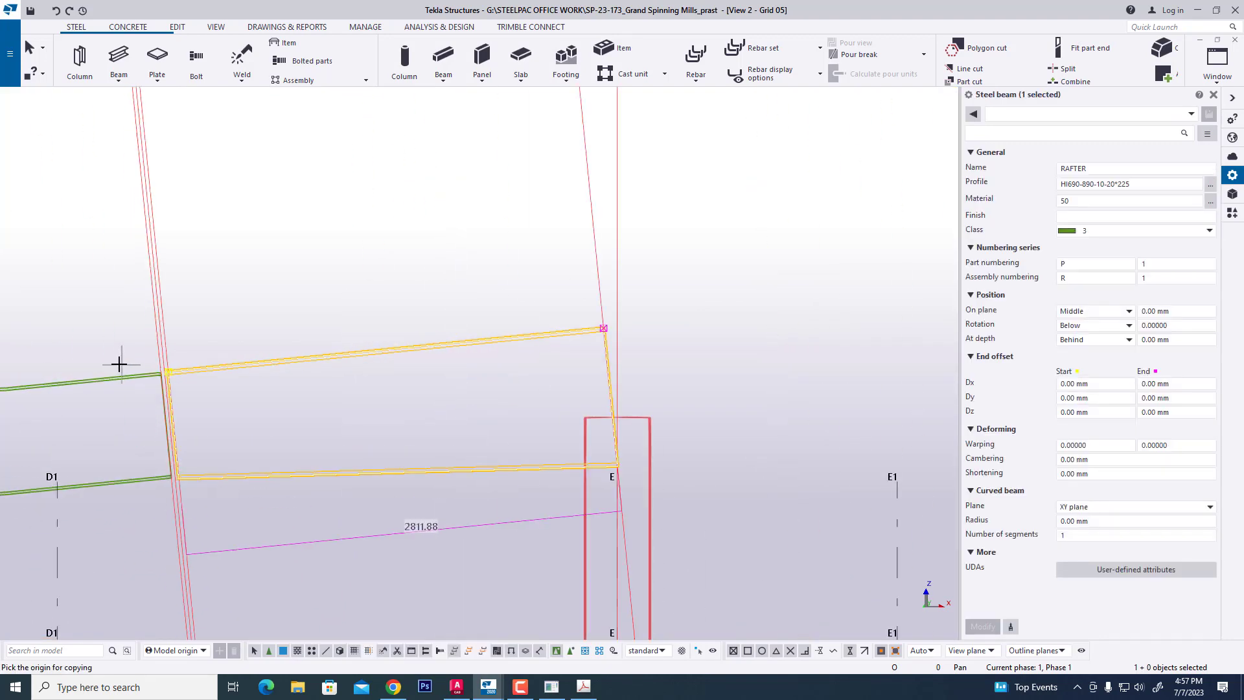
click(177, 373)
scroll(743, 288, up, 2)
key(Escape)
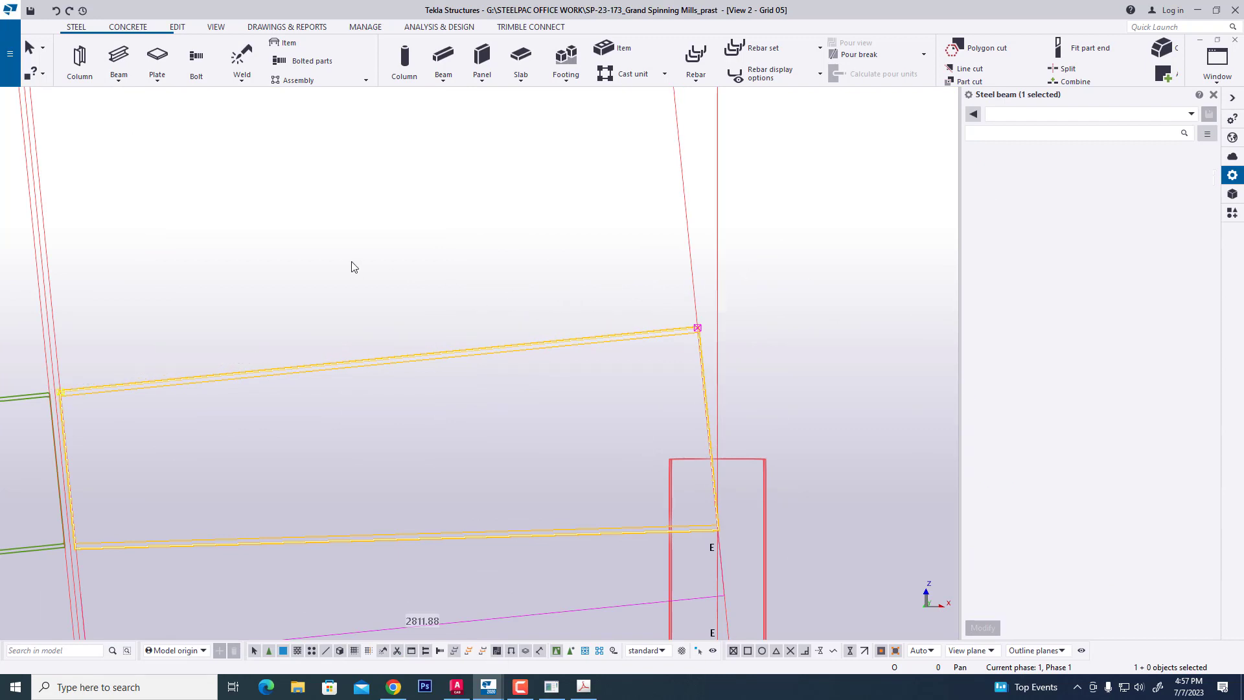
Copy the shortened rafter from its start point to its end point so the copy continues the slope past grid E.
right_click(353, 266)
click(402, 337)
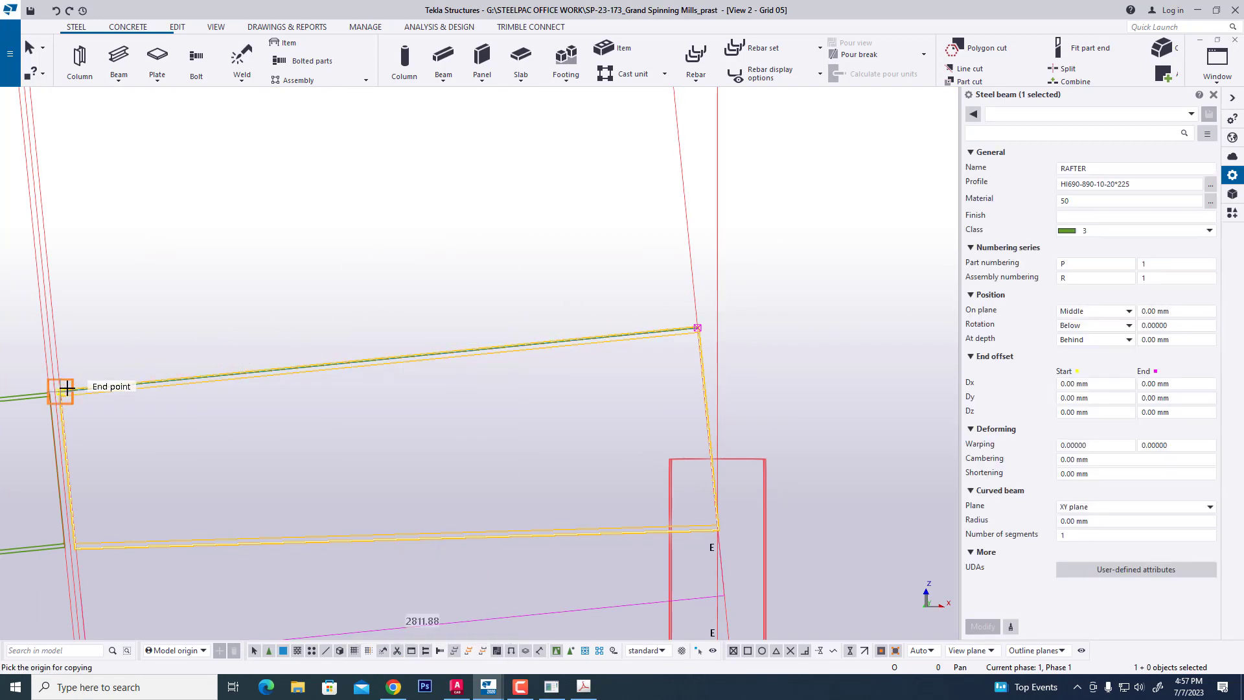
click(65, 395)
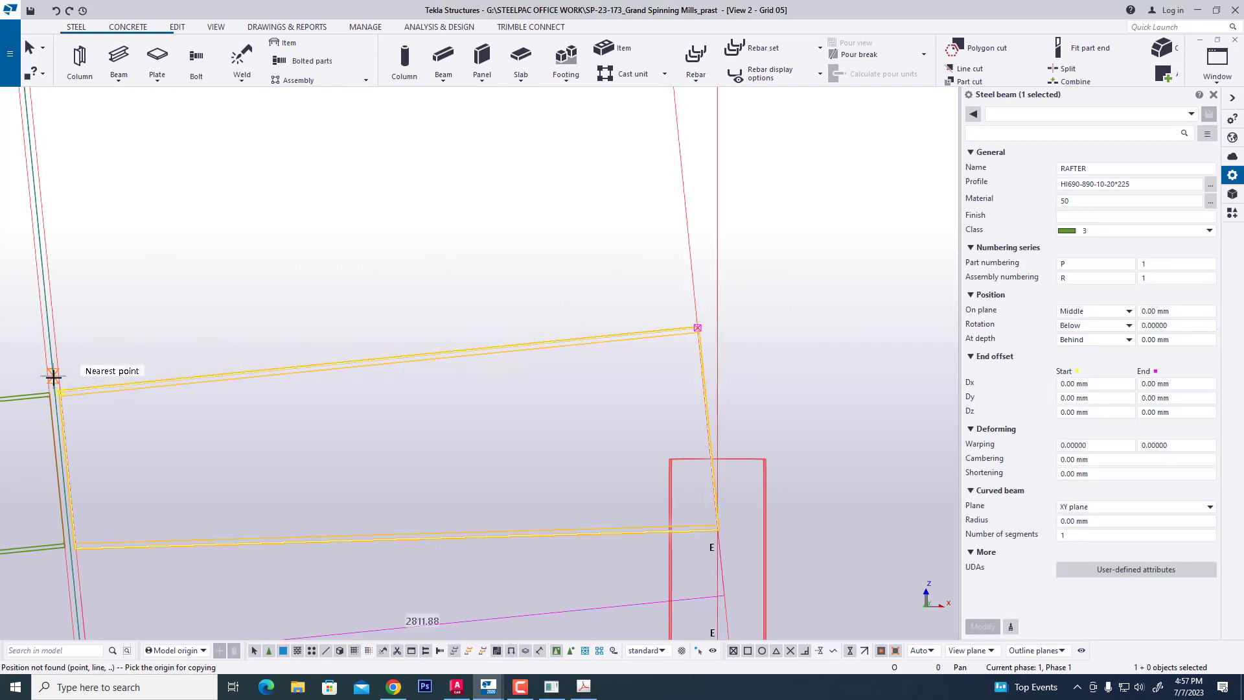
click(61, 390)
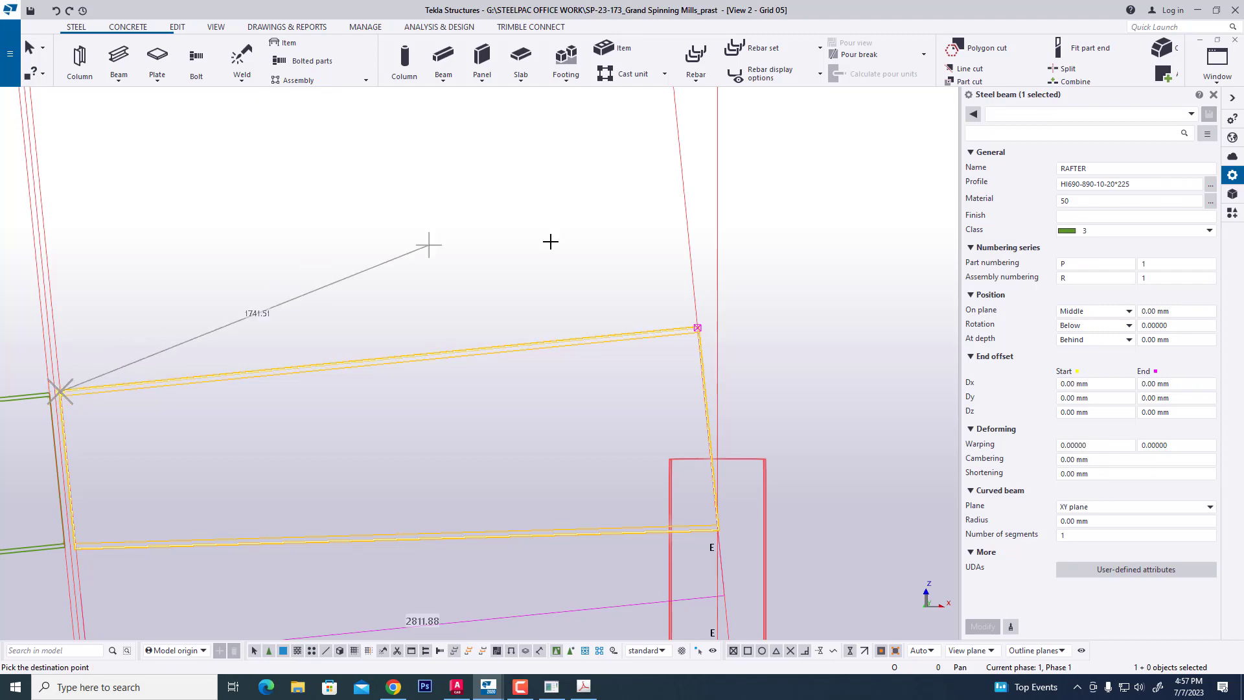
click(697, 328)
key(Escape)
scroll(483, 294, down, 2)
click(753, 241)
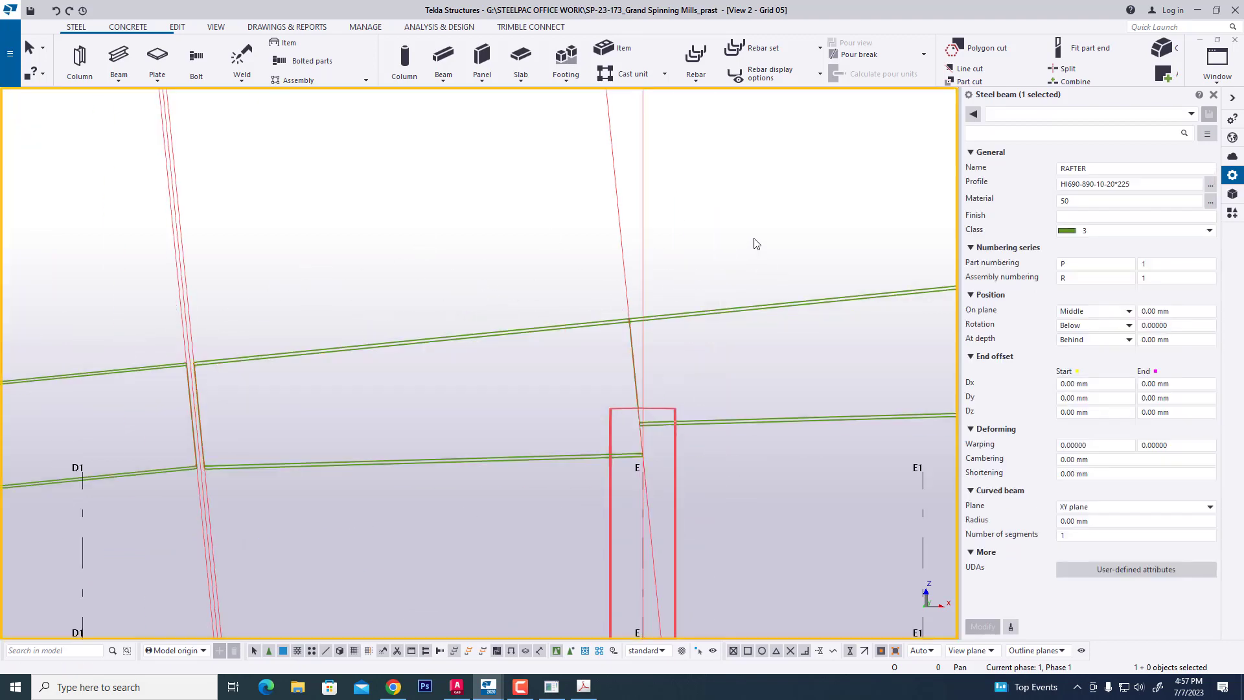
scroll(740, 232, down, 1)
click(941, 267)
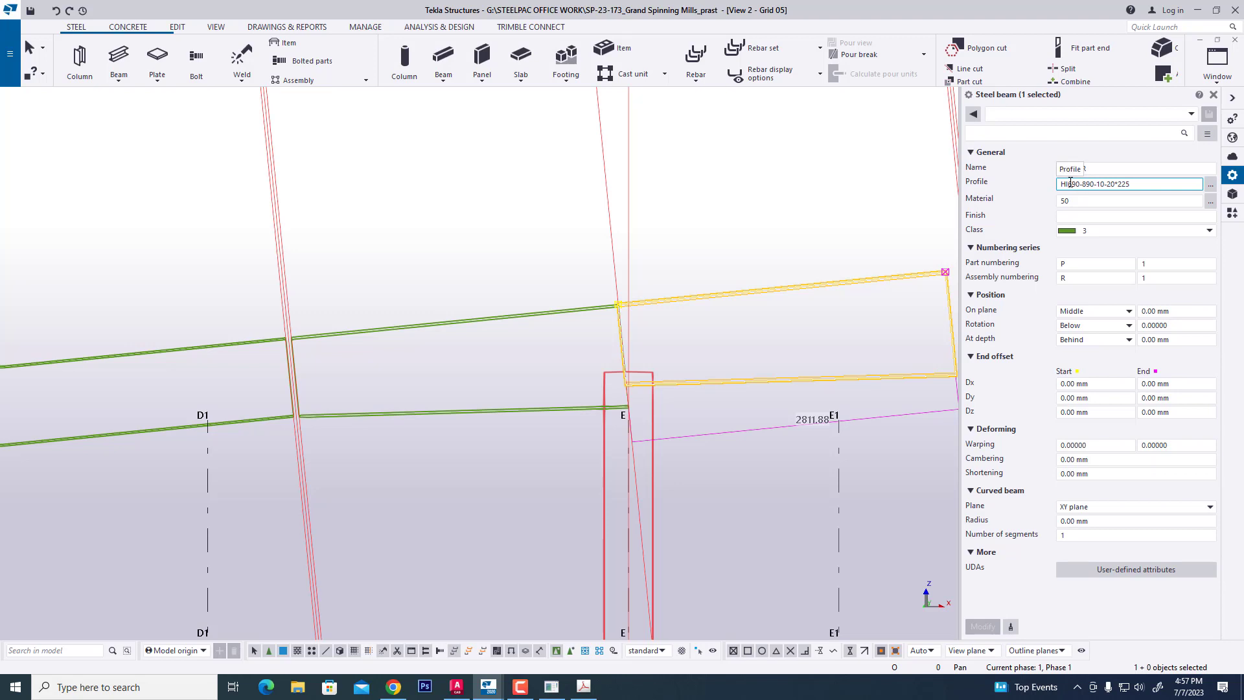
text(8)
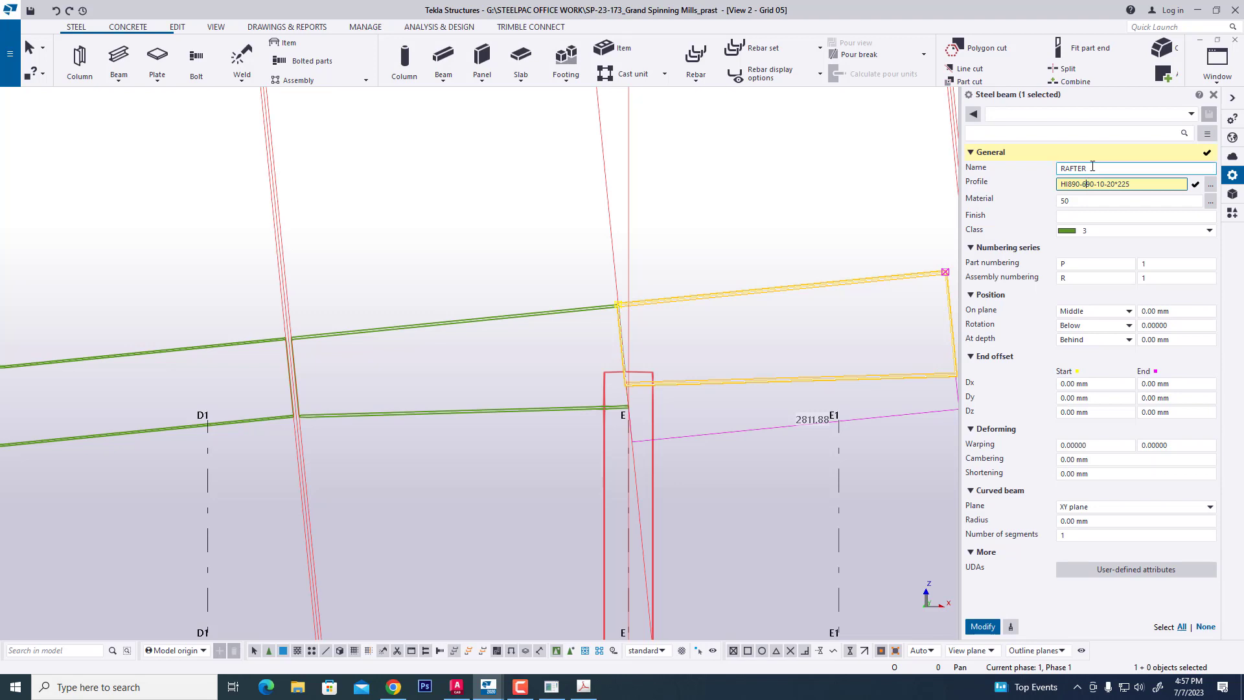
click(983, 627)
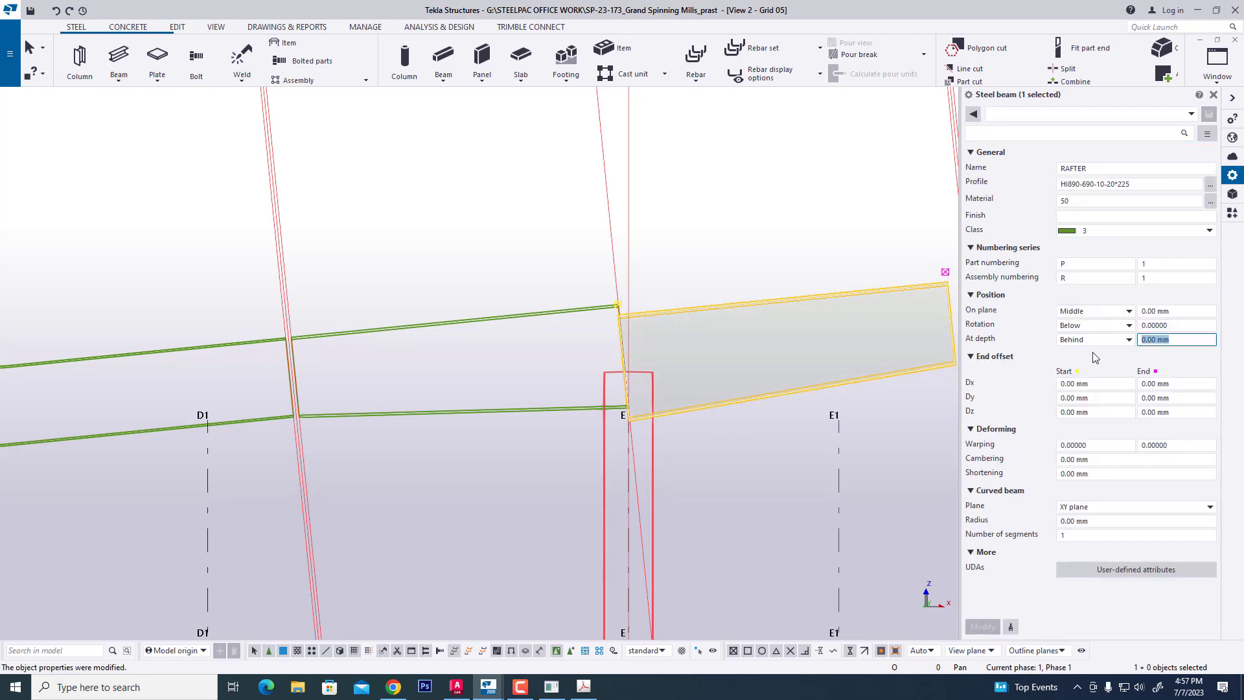
Set the copied rafter's depth offset to -100 mm and redraw the view.
text(-100)
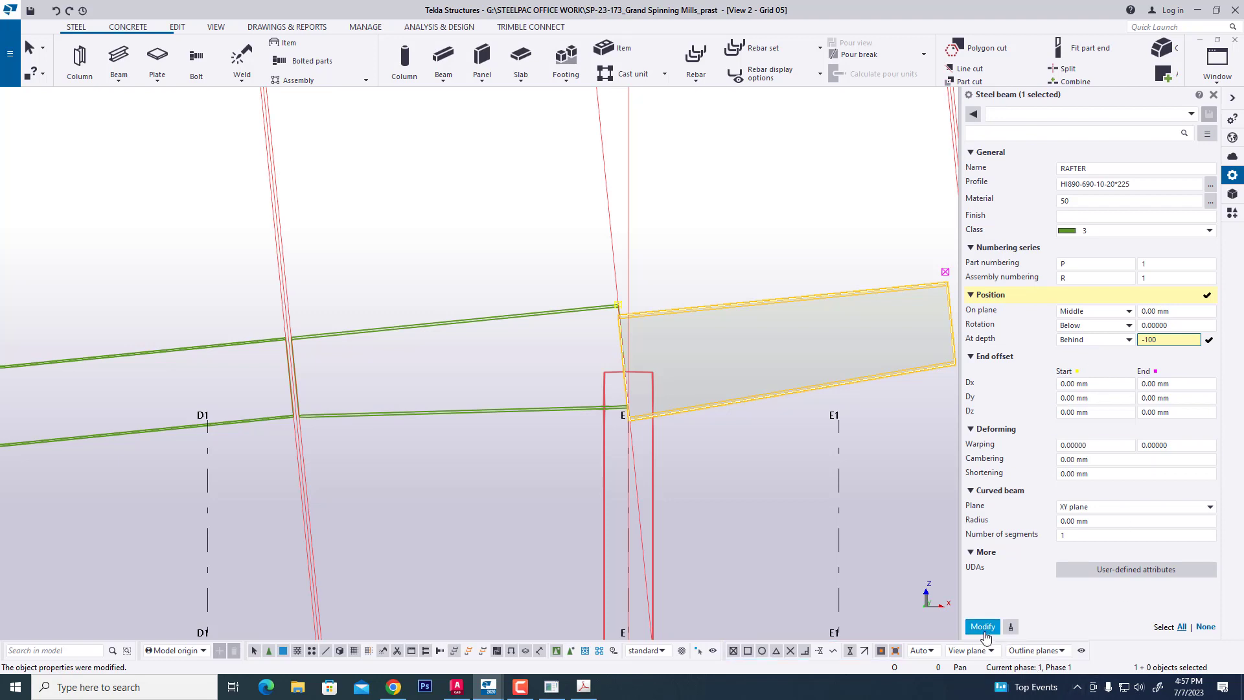
key(Return)
right_click(676, 246)
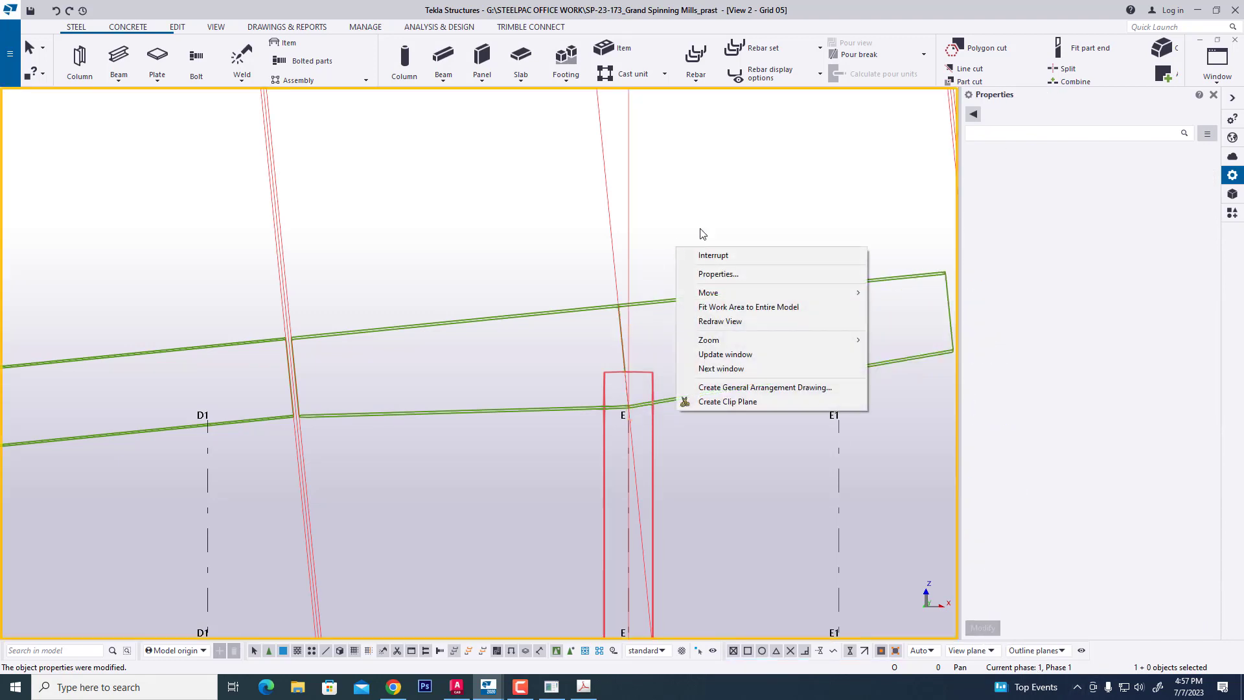
click(733, 322)
scroll(661, 285, up, 3)
scroll(497, 339, down, 3)
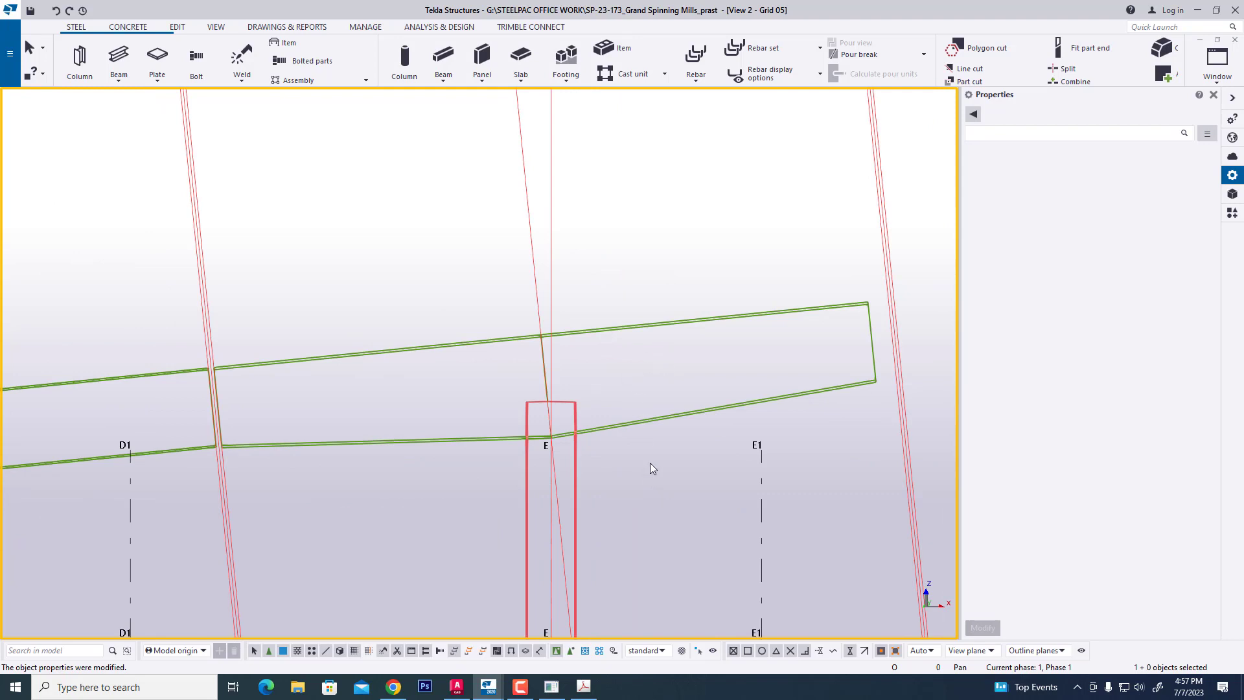
Extend the copied rafter past the inclined construction lines beyond grid E1 by moving its end point about 506 mm along the slope.
click(716, 388)
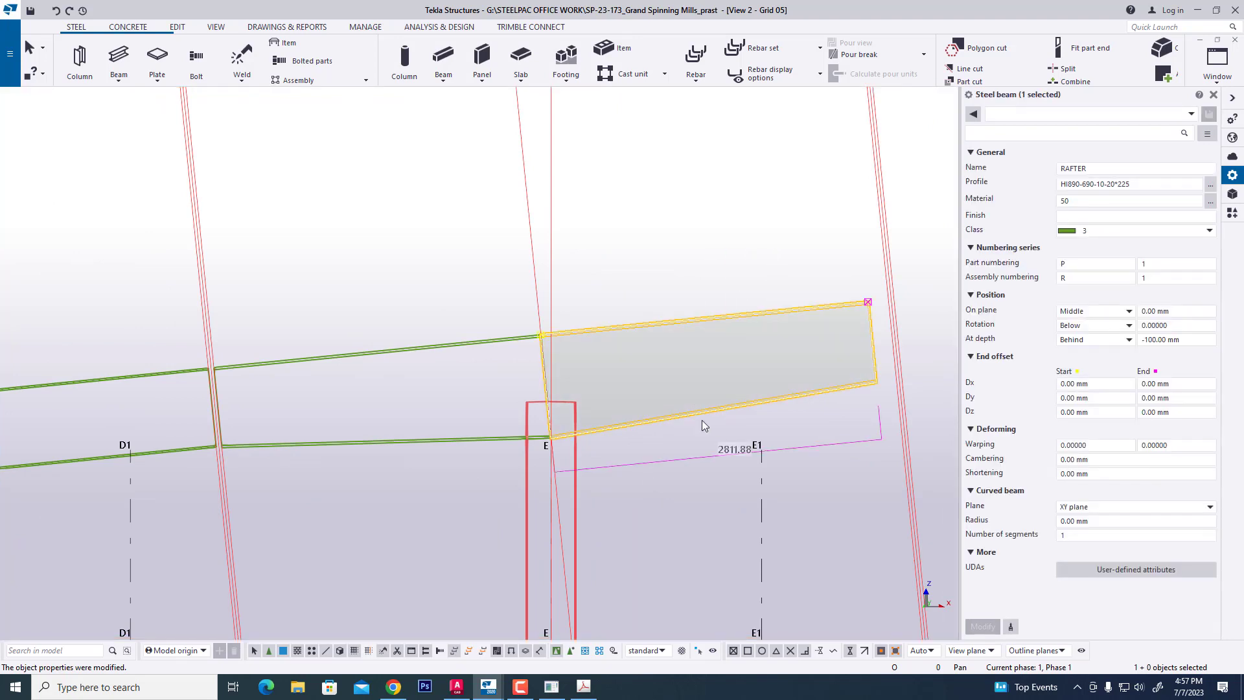
click(709, 293)
scroll(588, 315, down, 1)
scroll(774, 309, up, 2)
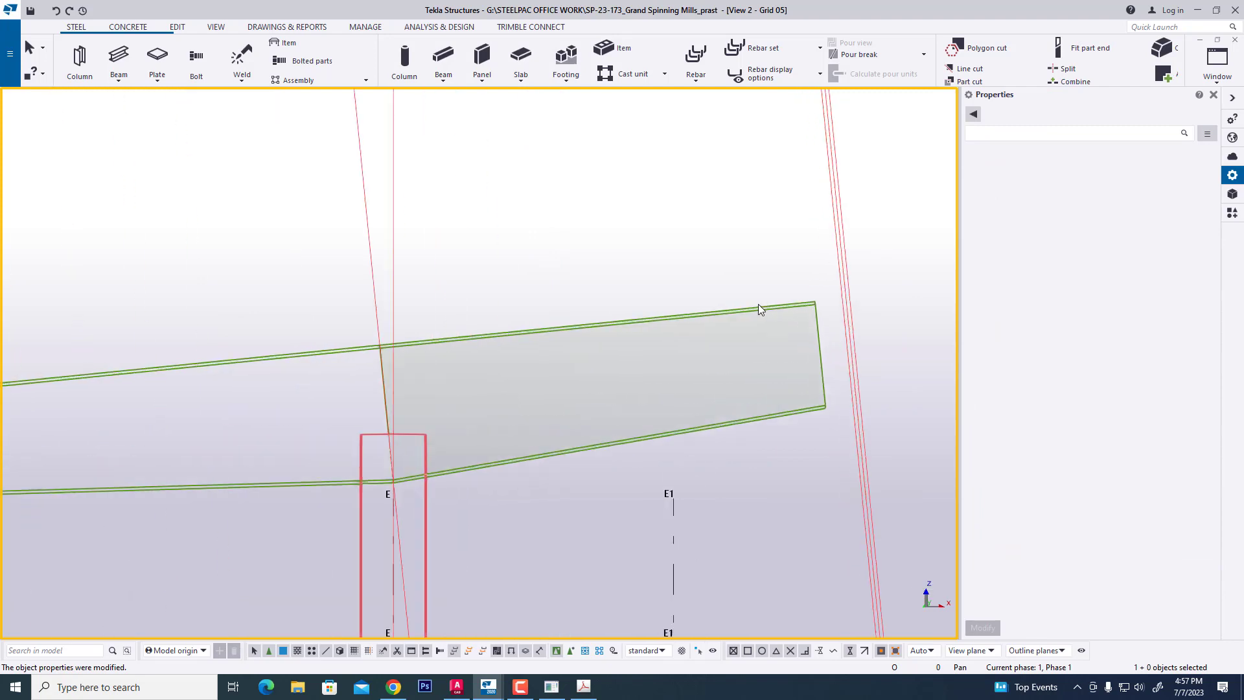
click(758, 306)
right_click(709, 254)
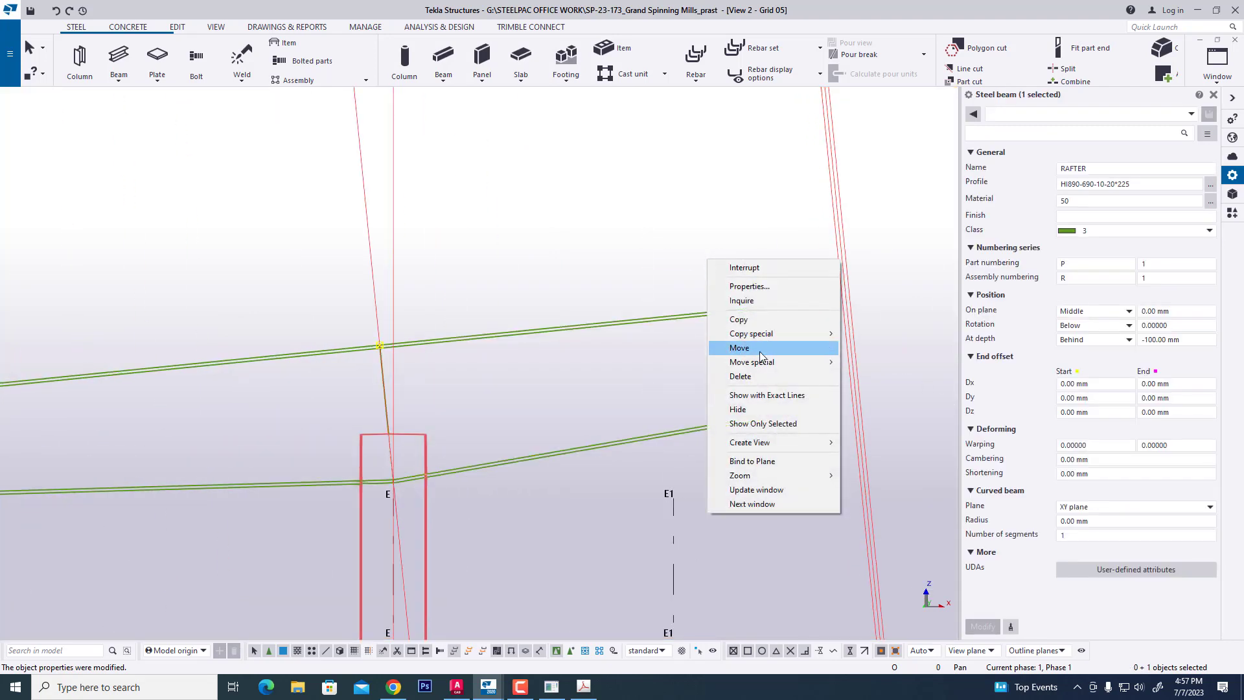
click(739, 347)
scroll(736, 303, up, 2)
click(736, 311)
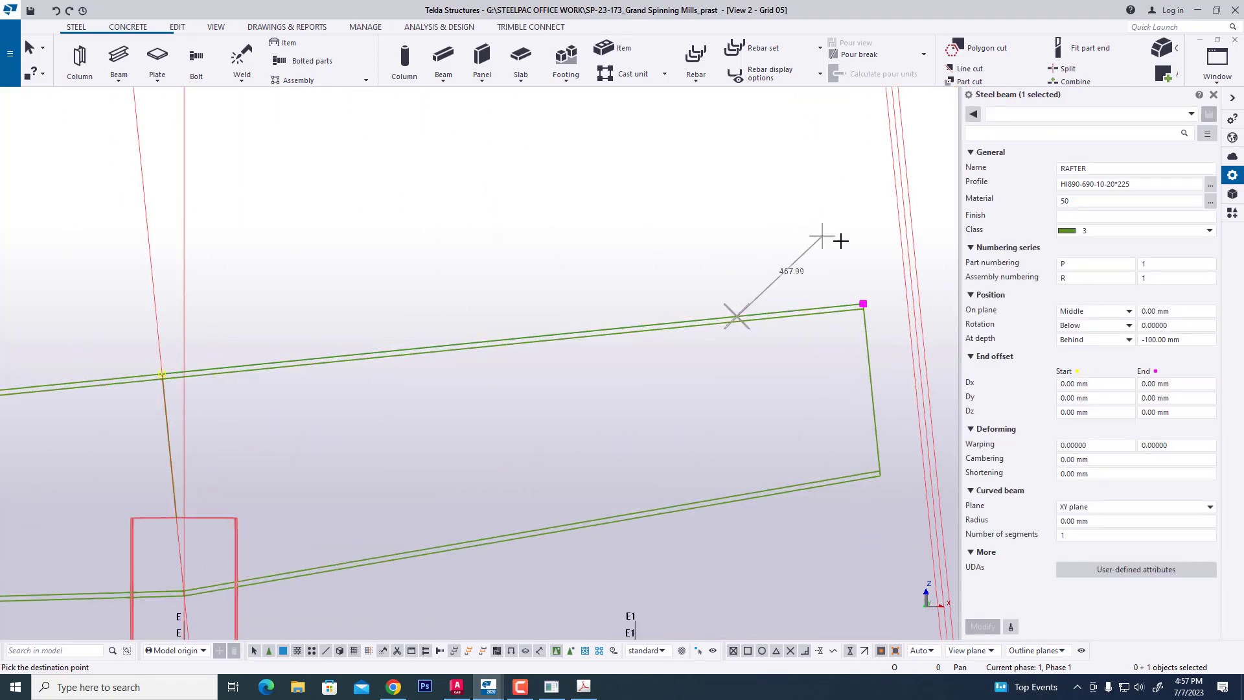
click(864, 300)
scroll(602, 259, down, 2)
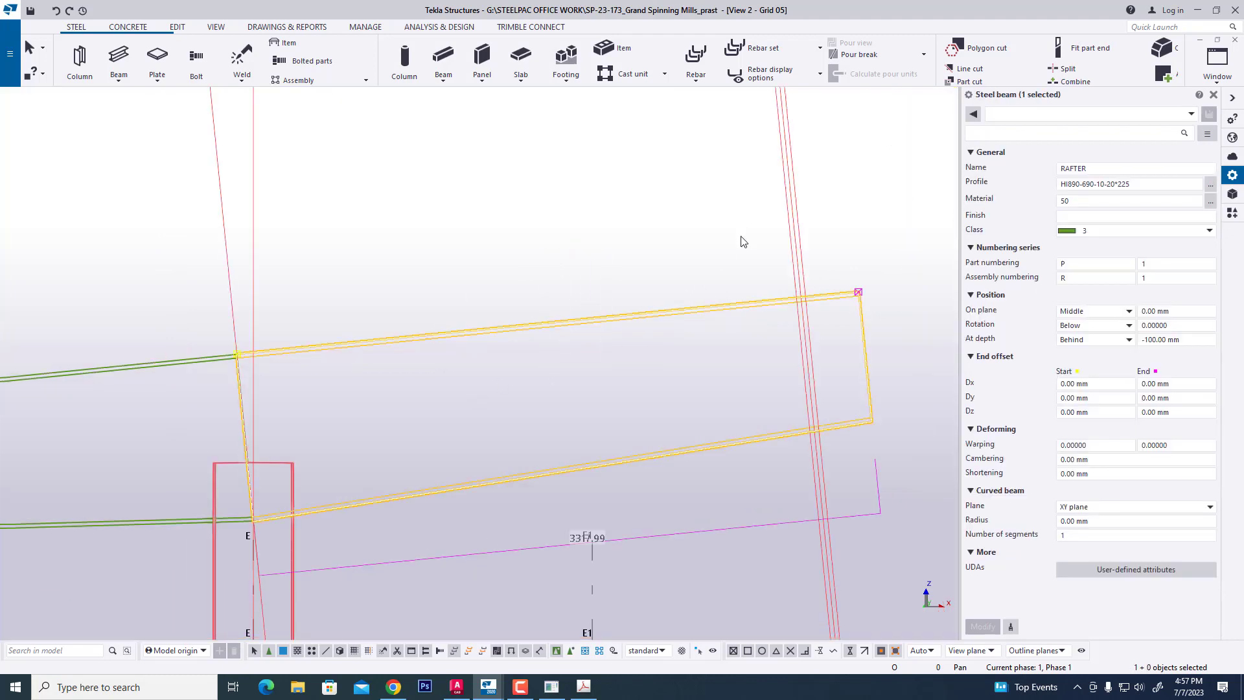
Move the extended rafter's end point back to where its top edge crosses the nearest inclined construction line beyond grid E1.
right_click(869, 258)
click(894, 332)
scroll(856, 292, up, 2)
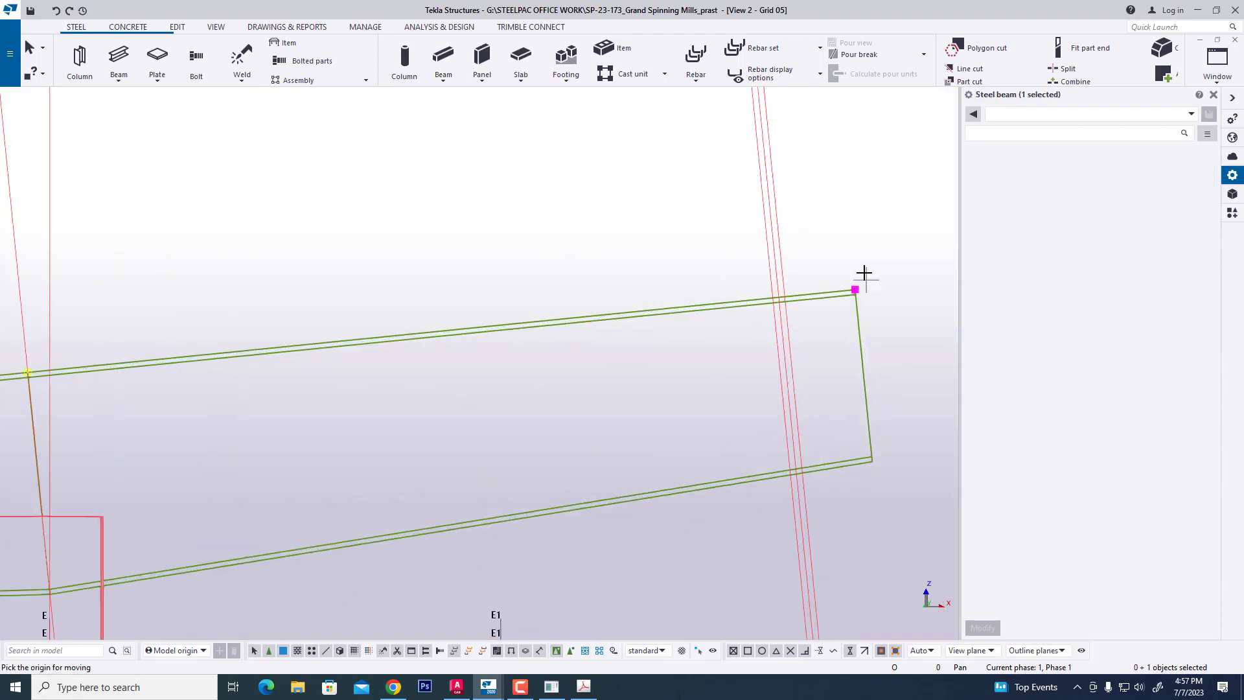
click(744, 250)
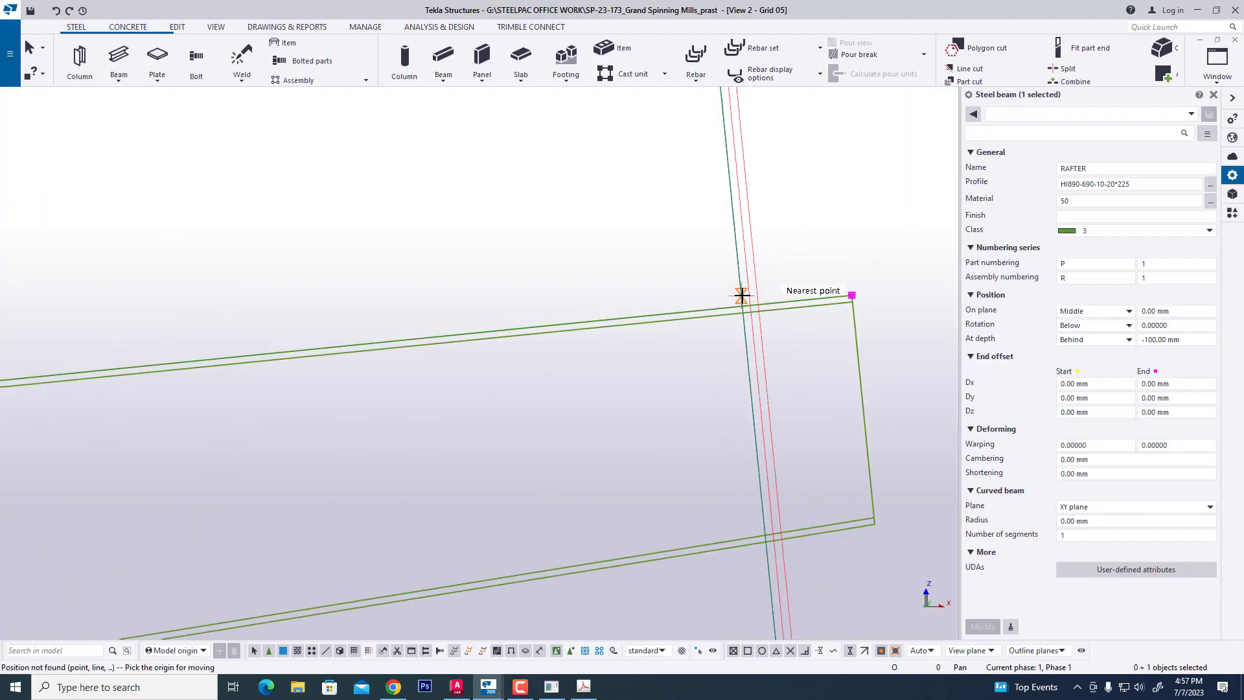
click(852, 295)
click(739, 306)
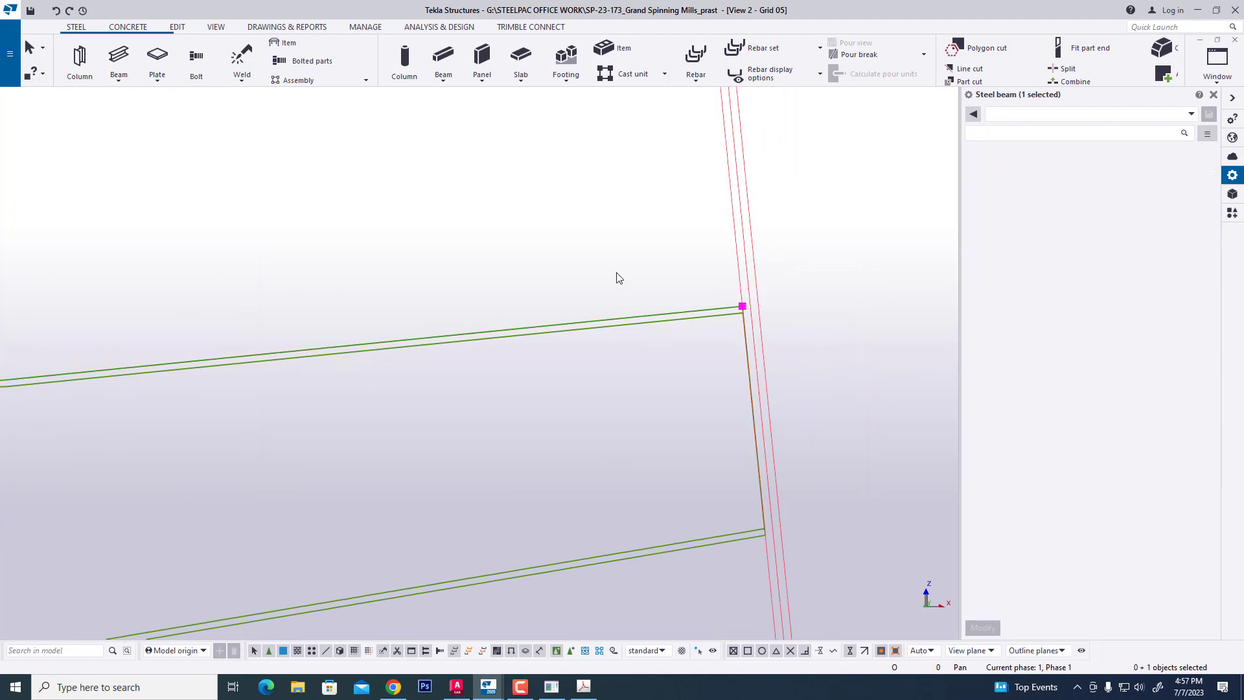
scroll(697, 278, down, 2)
scroll(696, 279, down, 2)
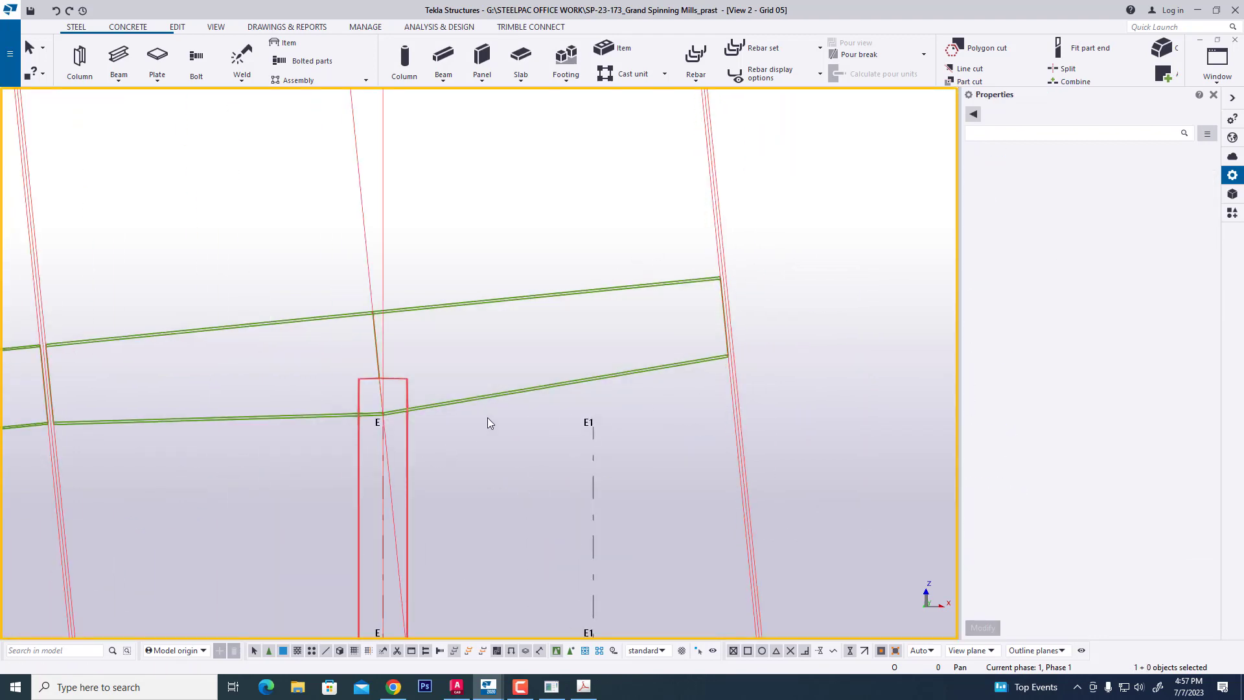
Lower the grid E column's top to where its outer face on the E1 side meets the upper line of the rafter's bottom flange.
scroll(467, 434, down, 1)
scroll(431, 388, up, 3)
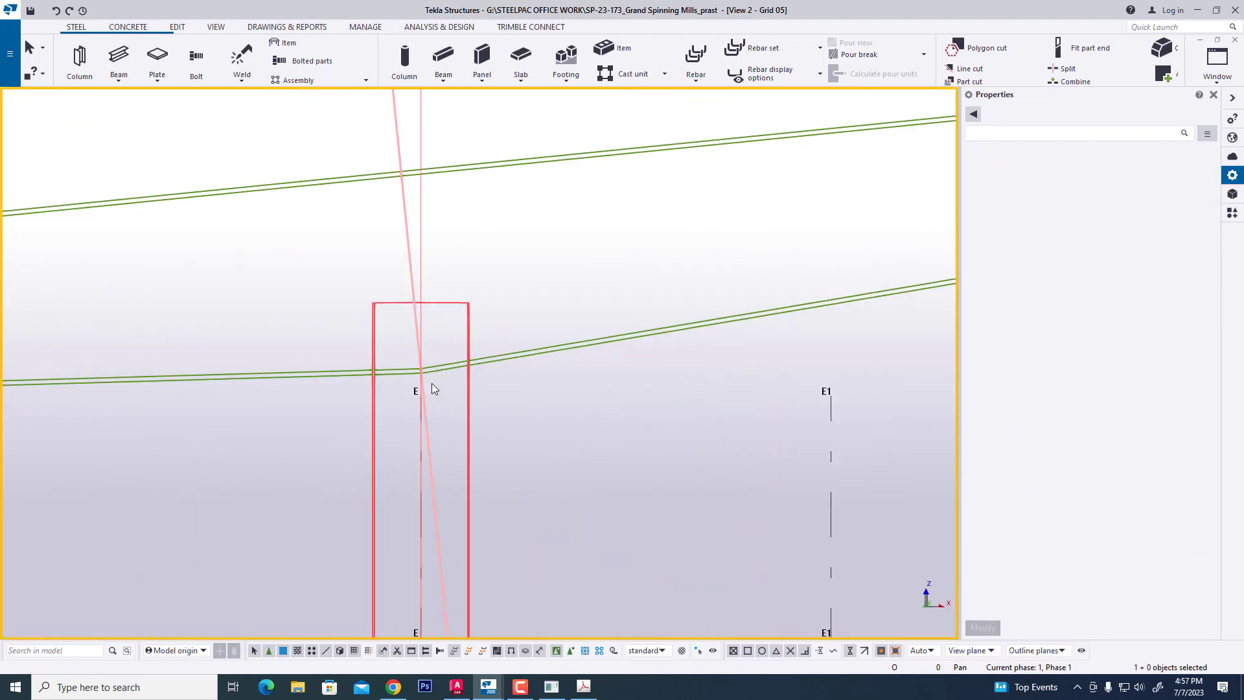
click(455, 328)
right_click(573, 286)
click(604, 375)
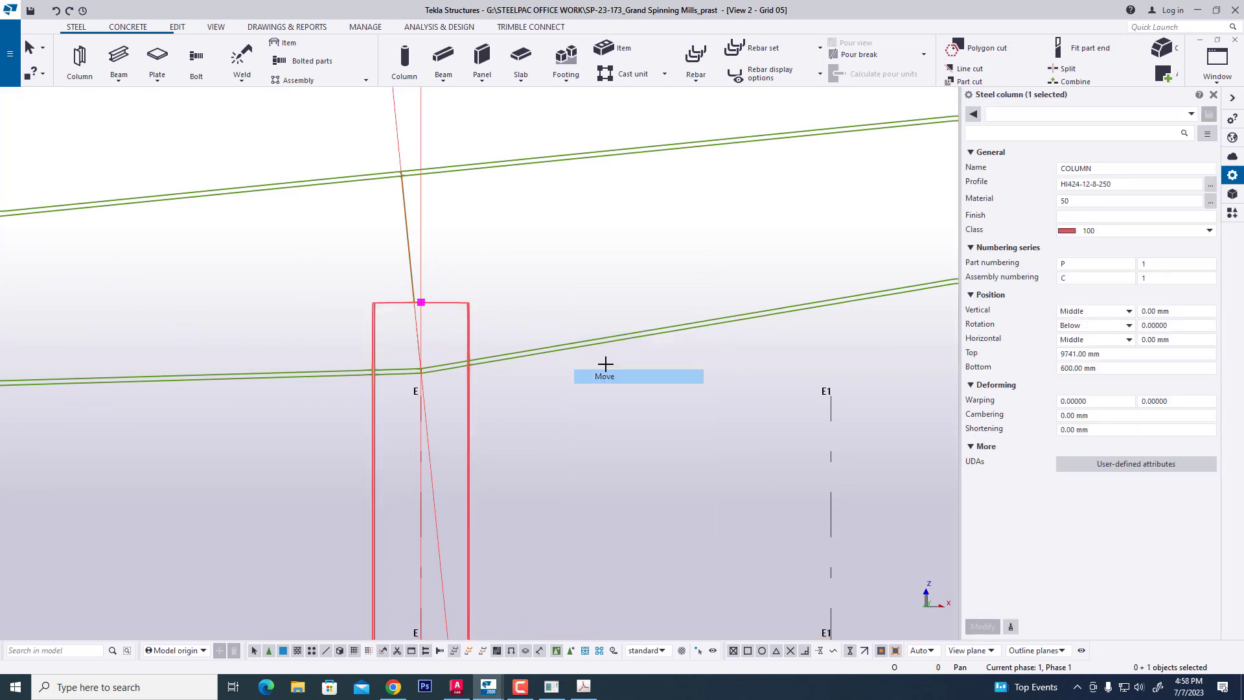
scroll(458, 319, up, 3)
scroll(271, 257, up, 2)
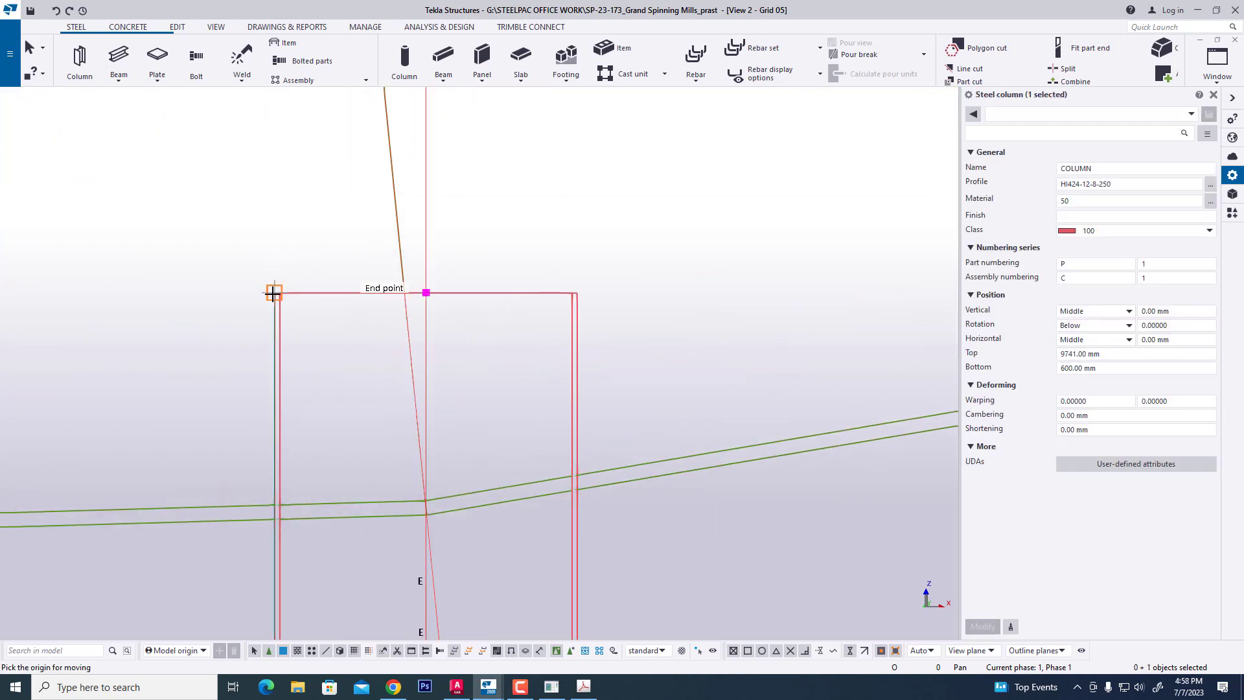
click(578, 291)
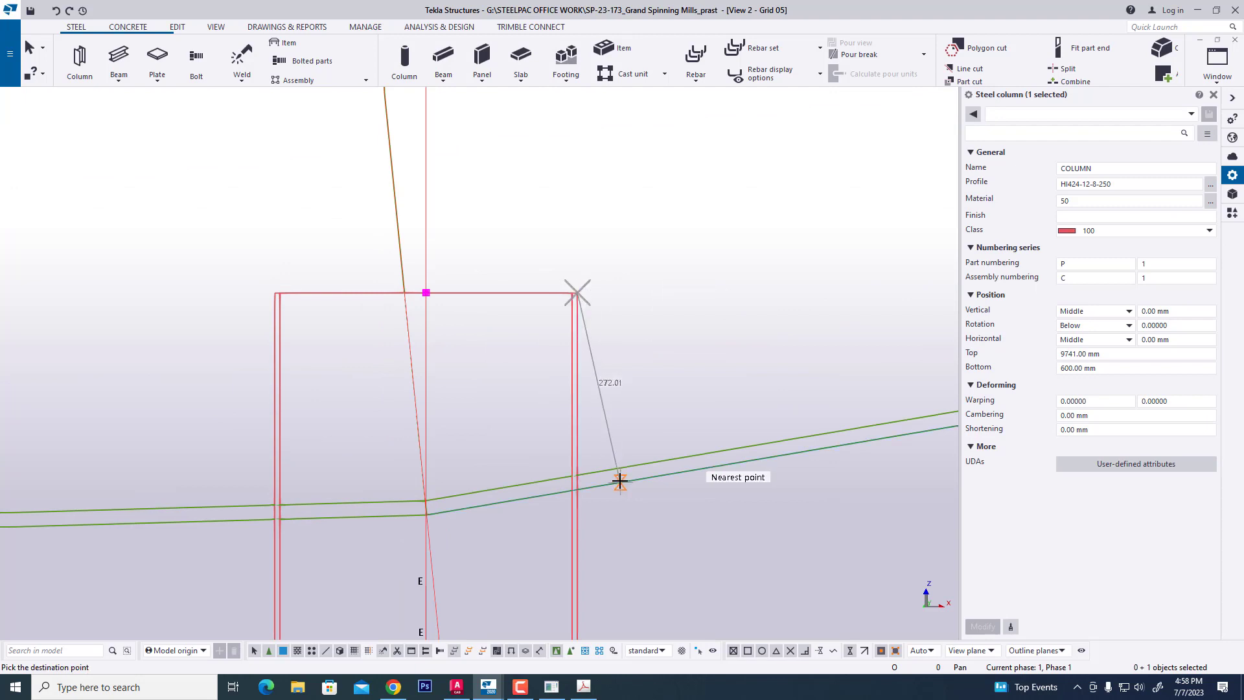
scroll(620, 478, up, 1)
click(564, 471)
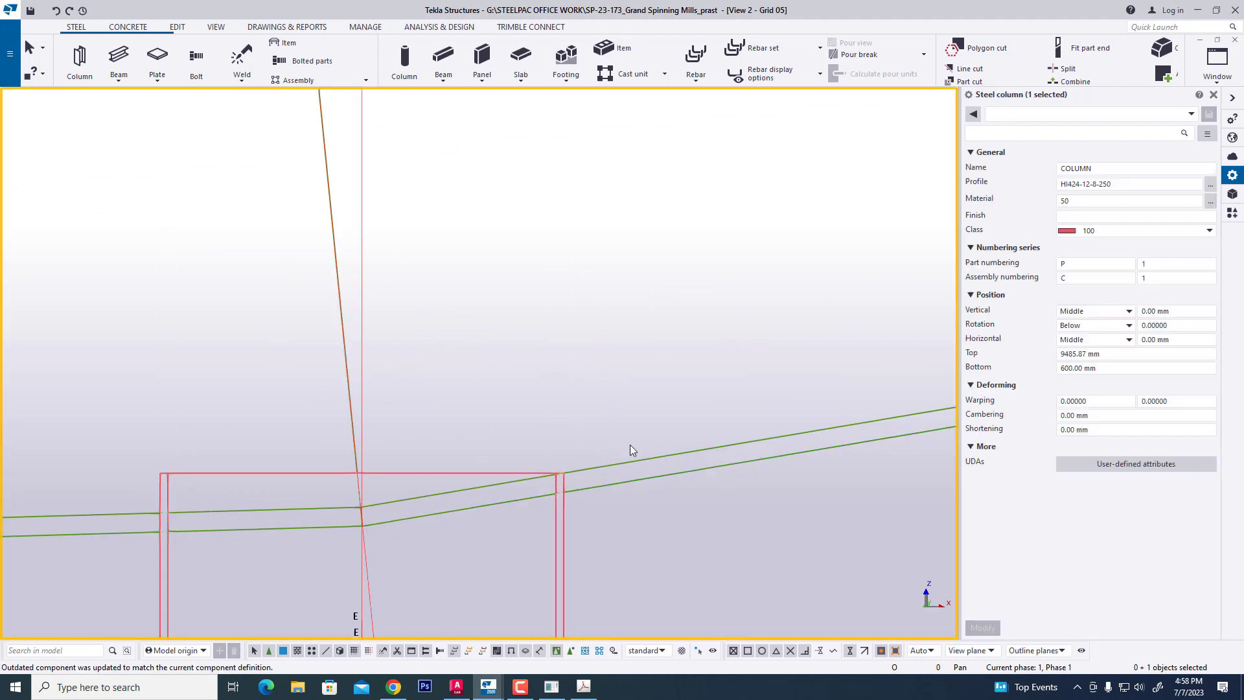
scroll(639, 339, down, 1)
scroll(557, 319, down, 1)
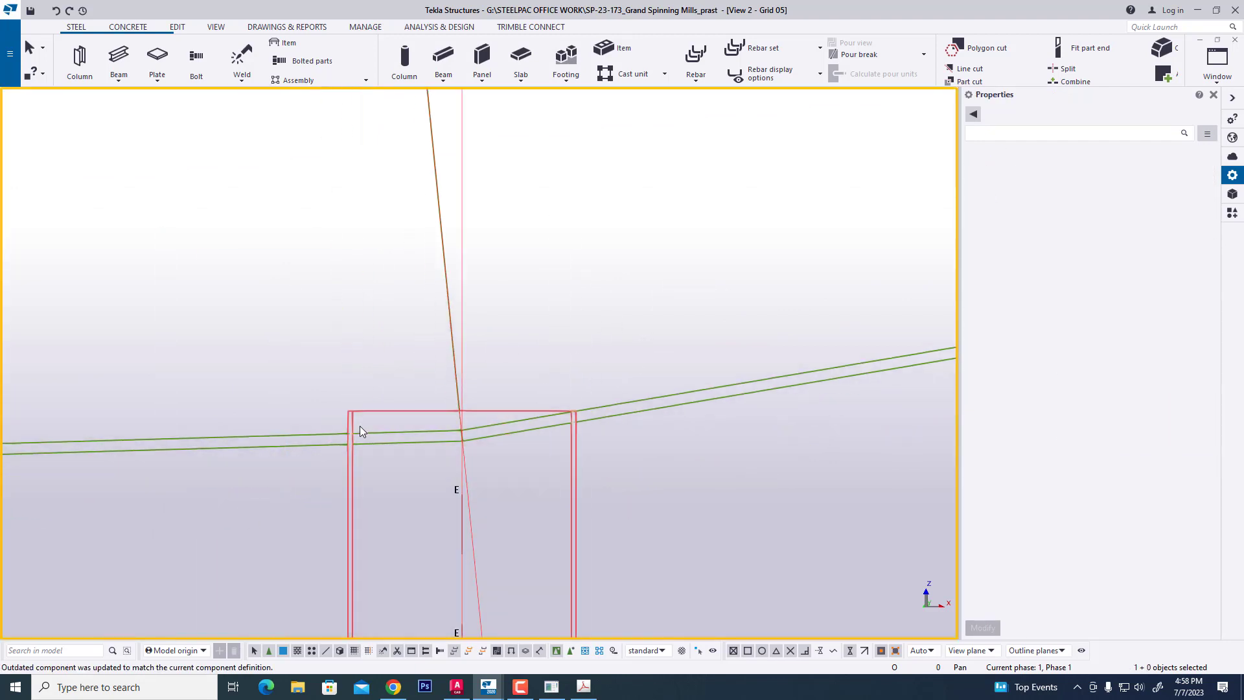
Create a beam across the column top, from the D1-side face's intersection with the bottom flange's upper line to the E1-side top corner.
middle_drag(361, 441, 469, 414)
scroll(461, 396, up, 2)
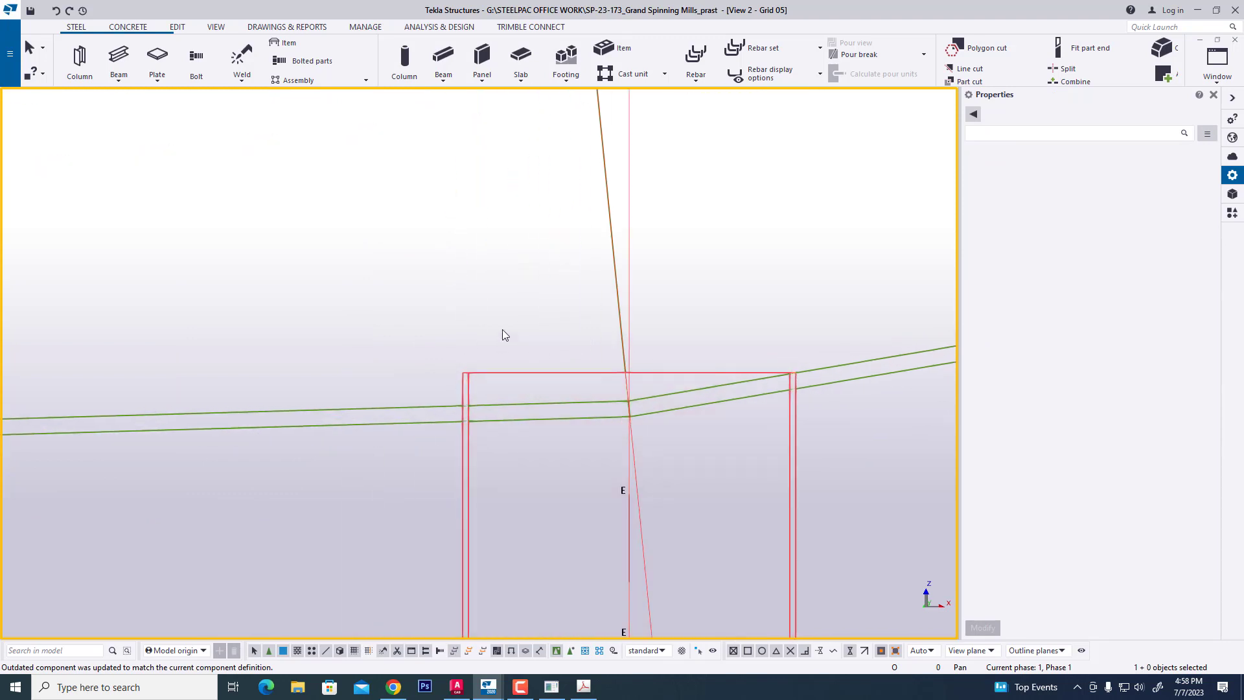
click(118, 57)
scroll(464, 371, up, 2)
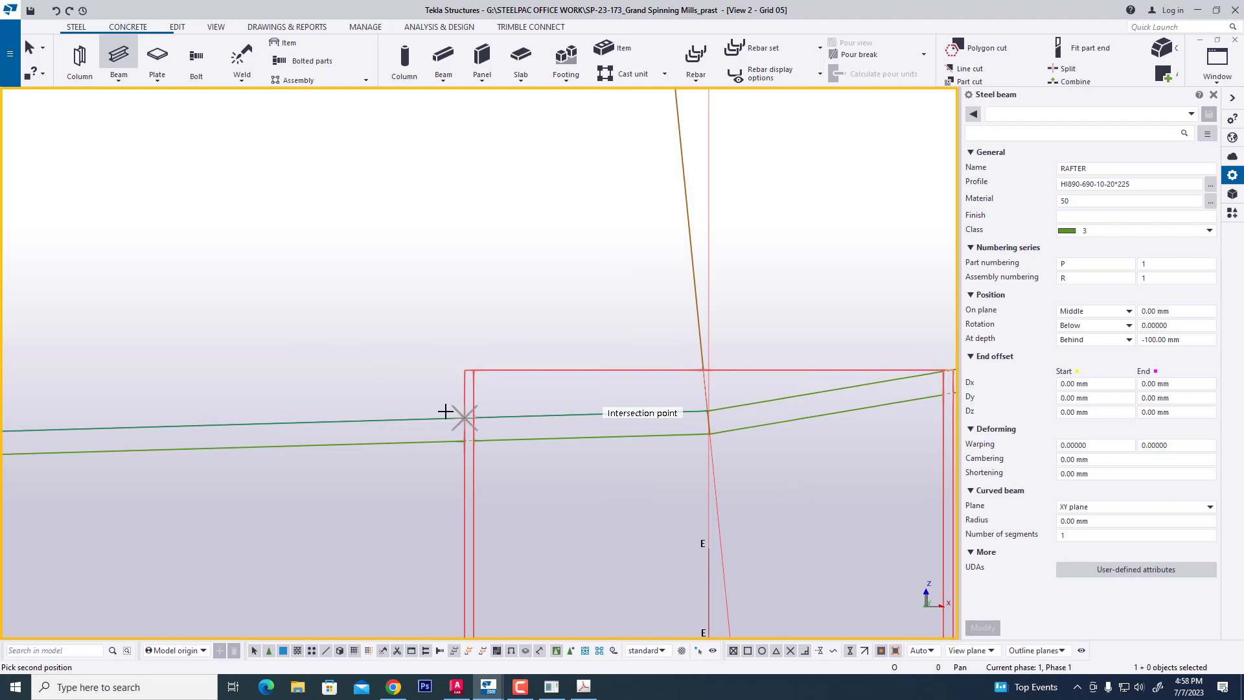
scroll(253, 429, down, 4)
scroll(751, 391, up, 10)
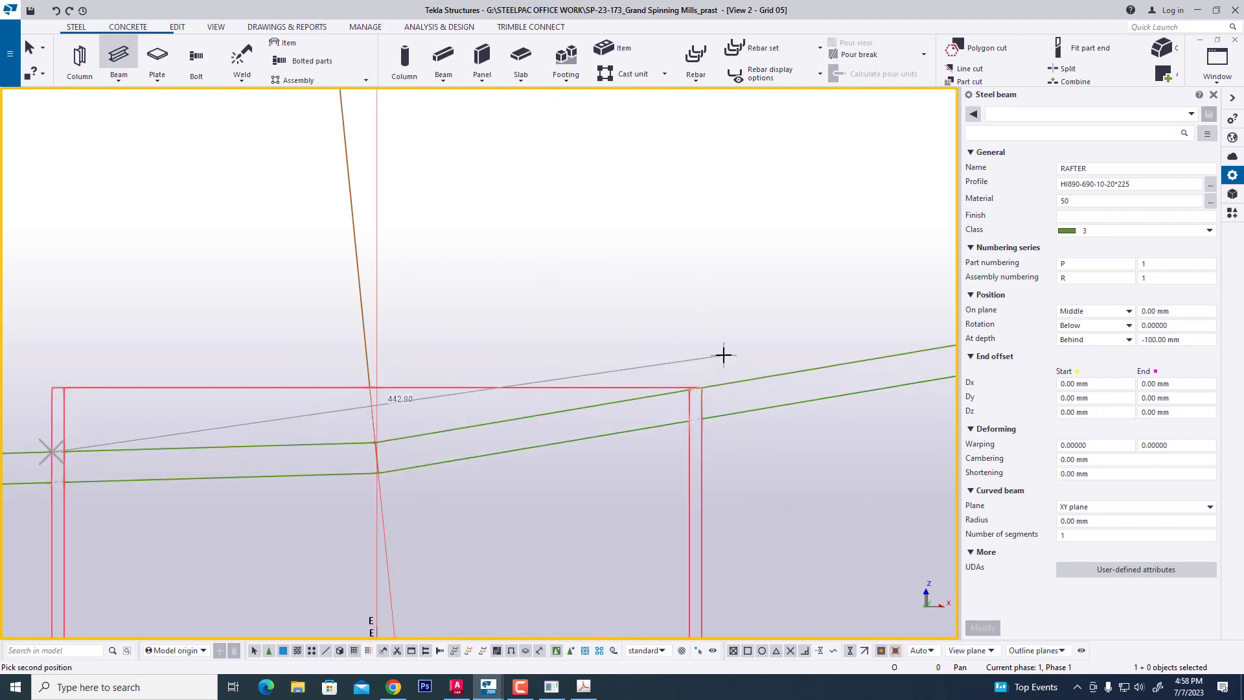
click(693, 398)
key(Escape)
scroll(733, 342, down, 4)
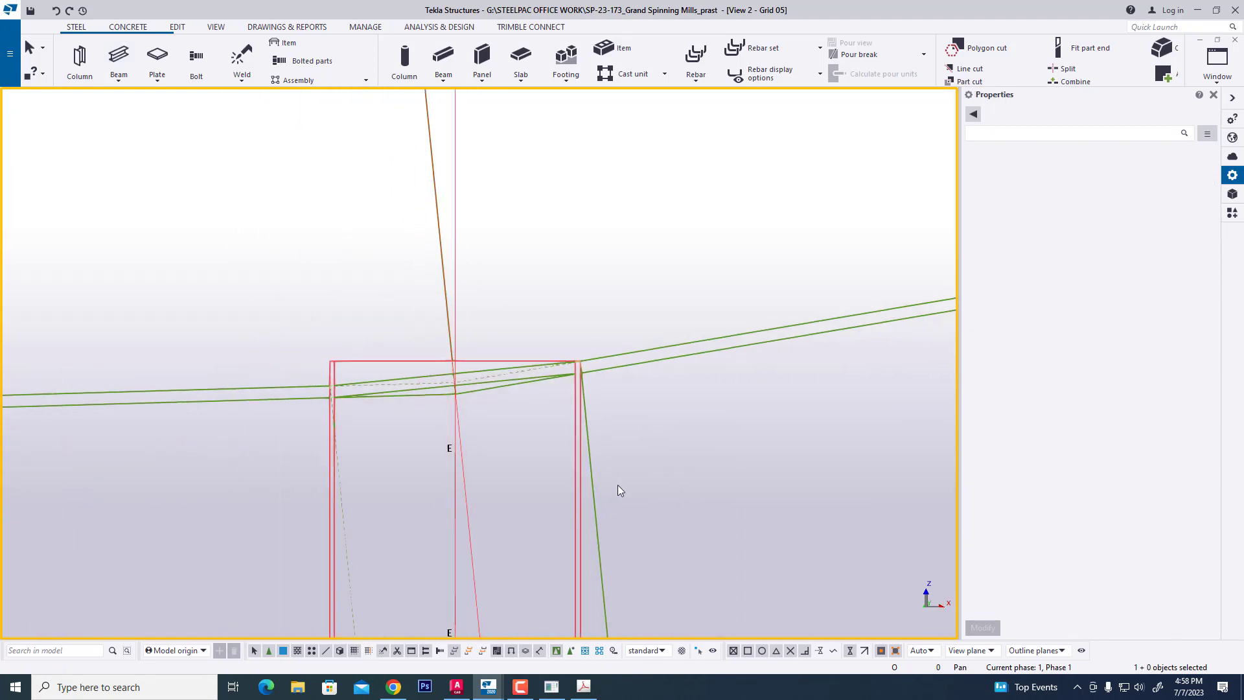
Rename the new beam across the column top as END PLATE.
click(595, 504)
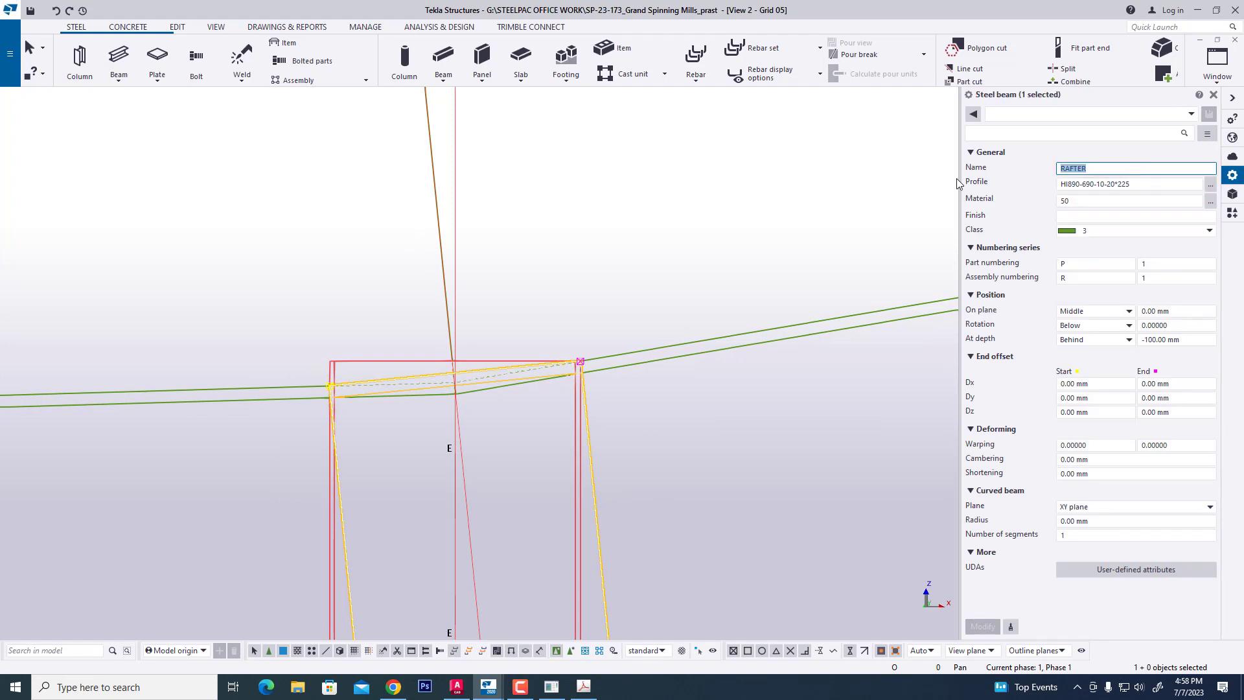
text(END PL)
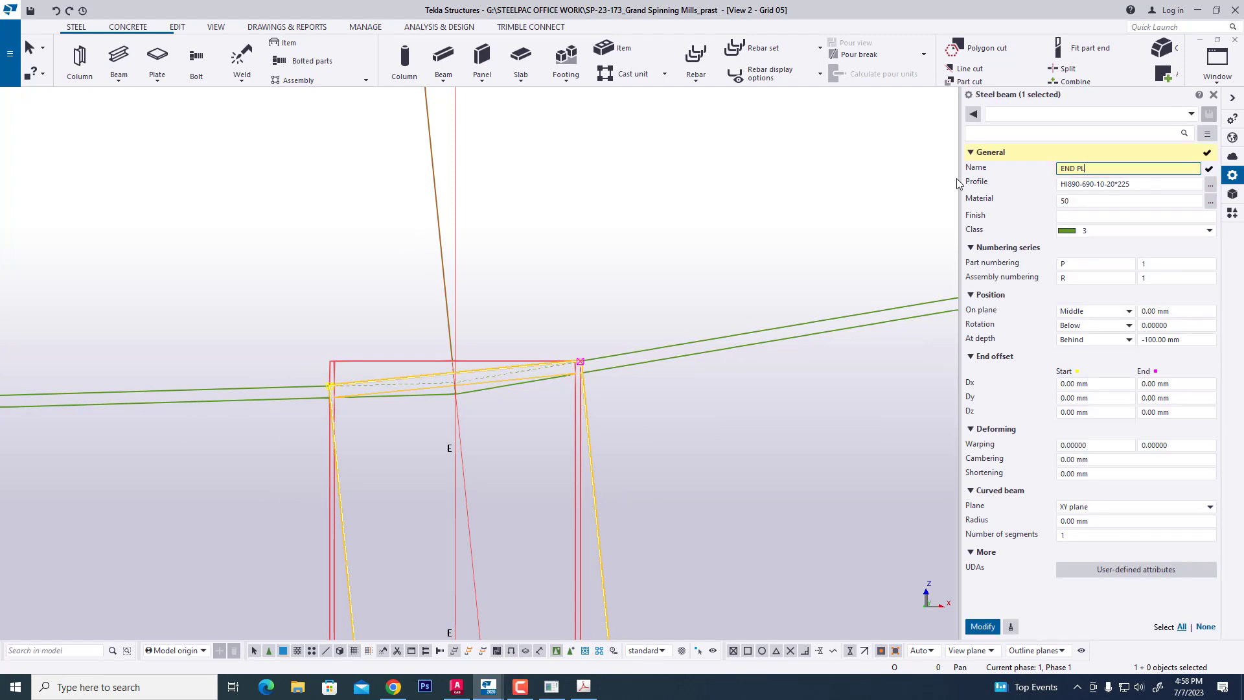
text(ATE)
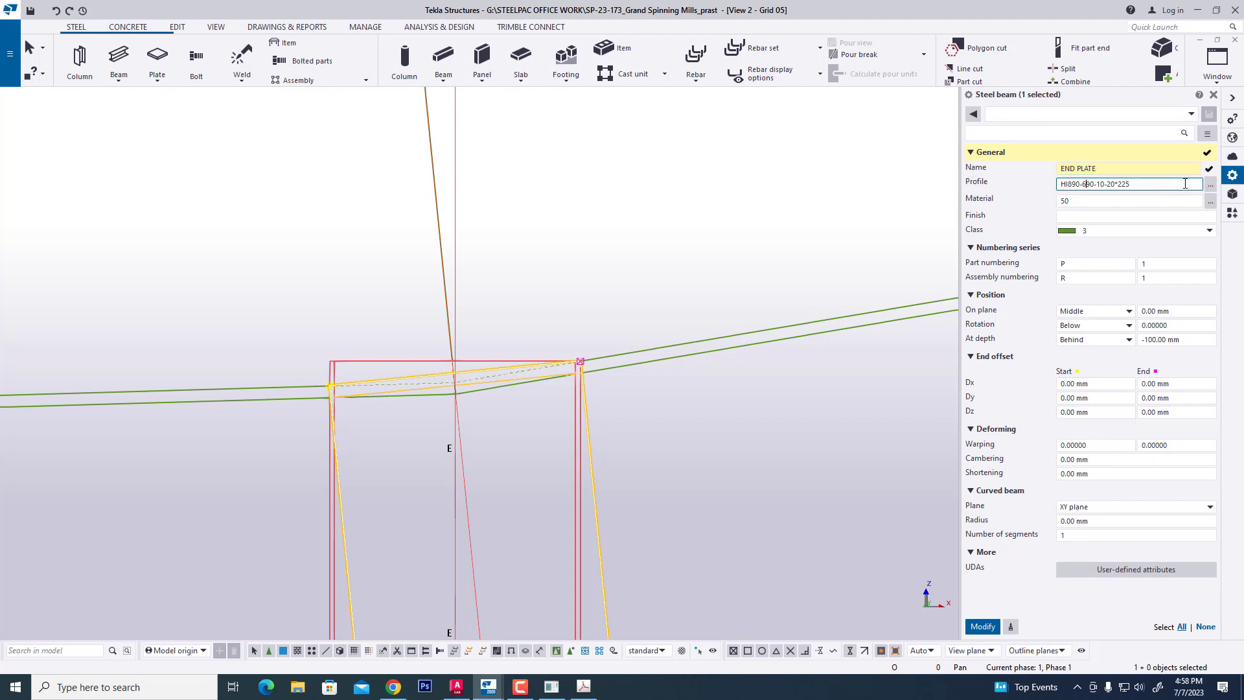
Give the end plate the plate profile PL300*30, part numbering prefix EP and an empty assembly prefix.
click(1210, 186)
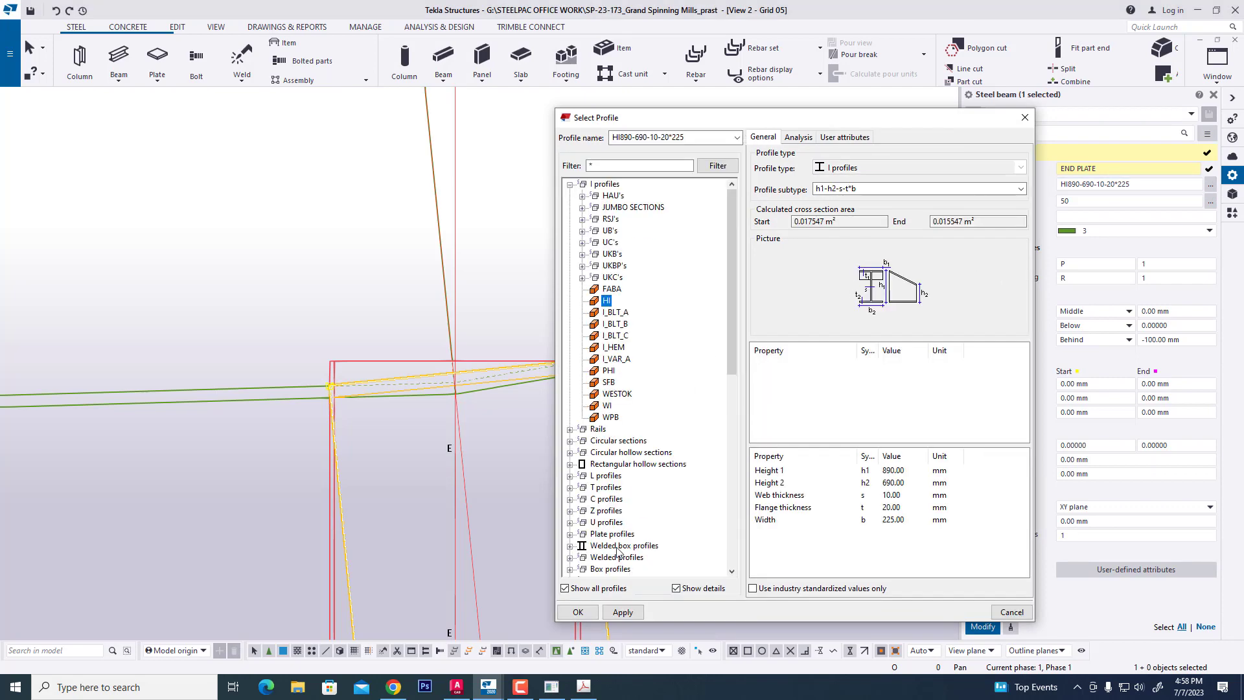
click(570, 534)
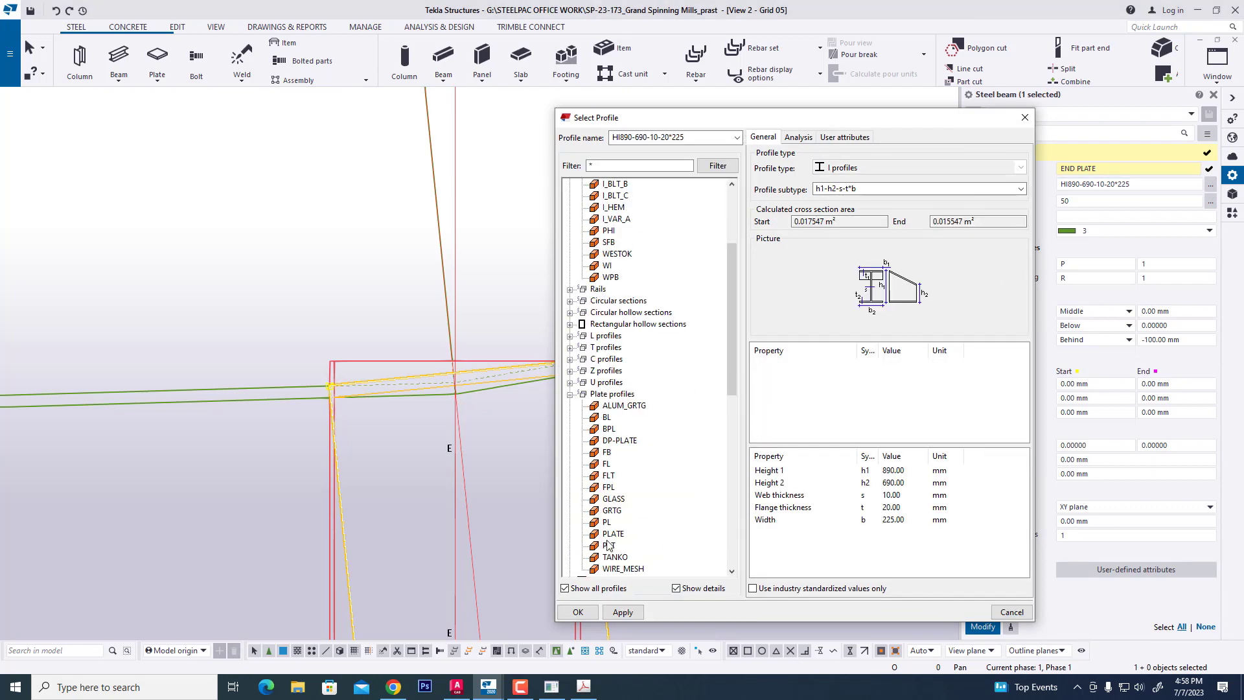
click(607, 522)
click(905, 365)
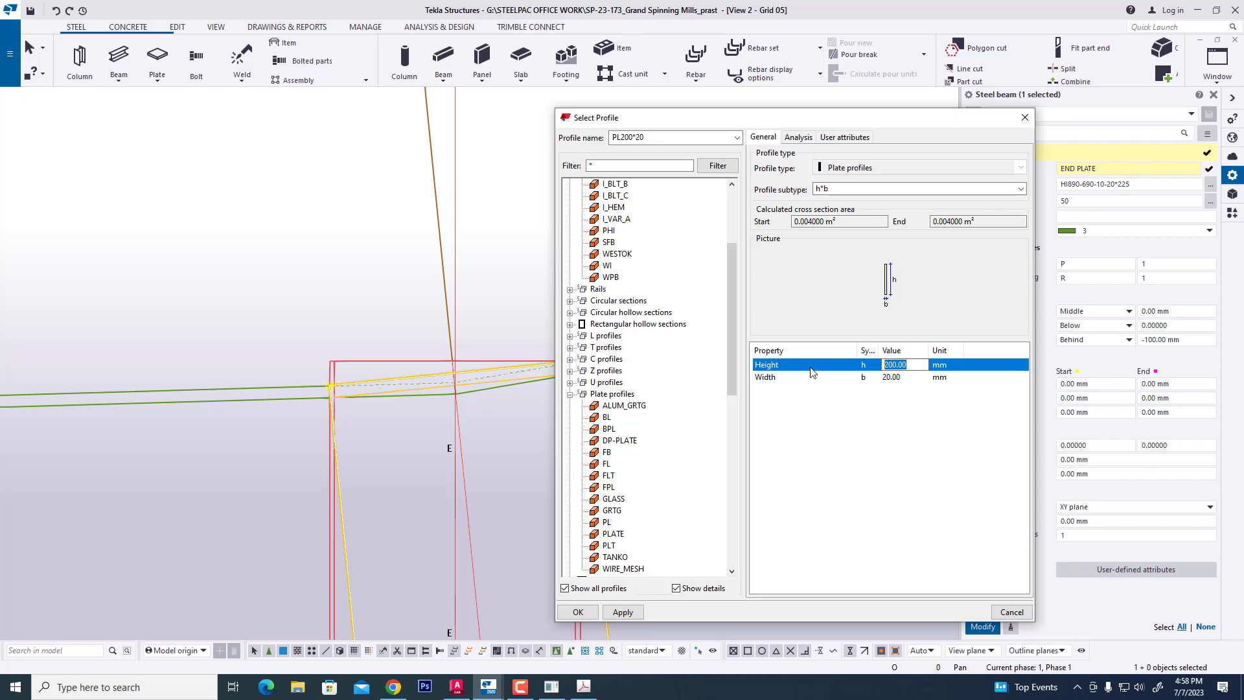
click(912, 377)
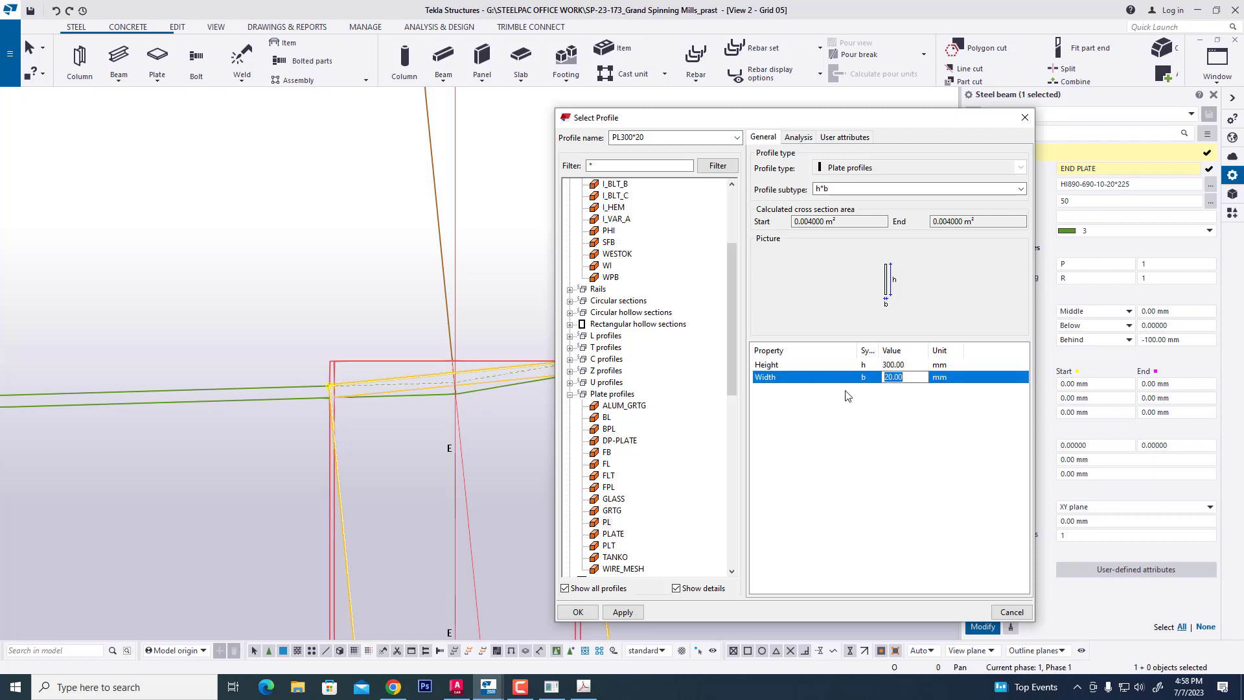
text(30)
click(629, 615)
click(586, 612)
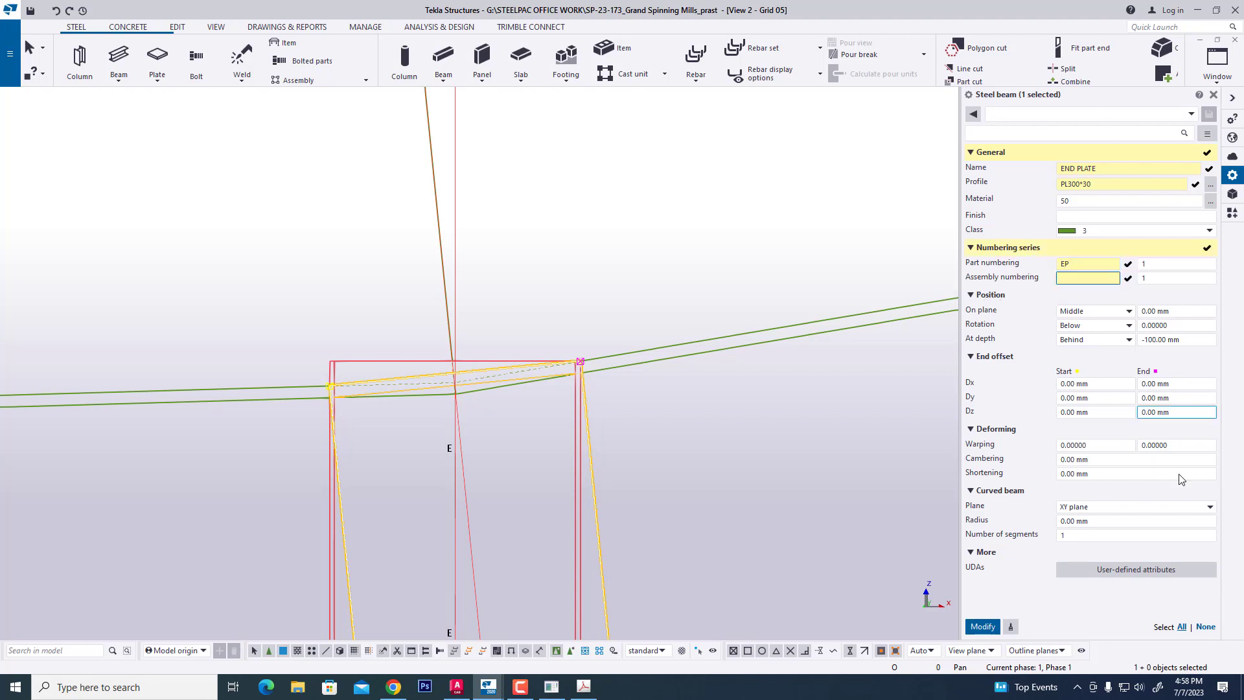
click(982, 627)
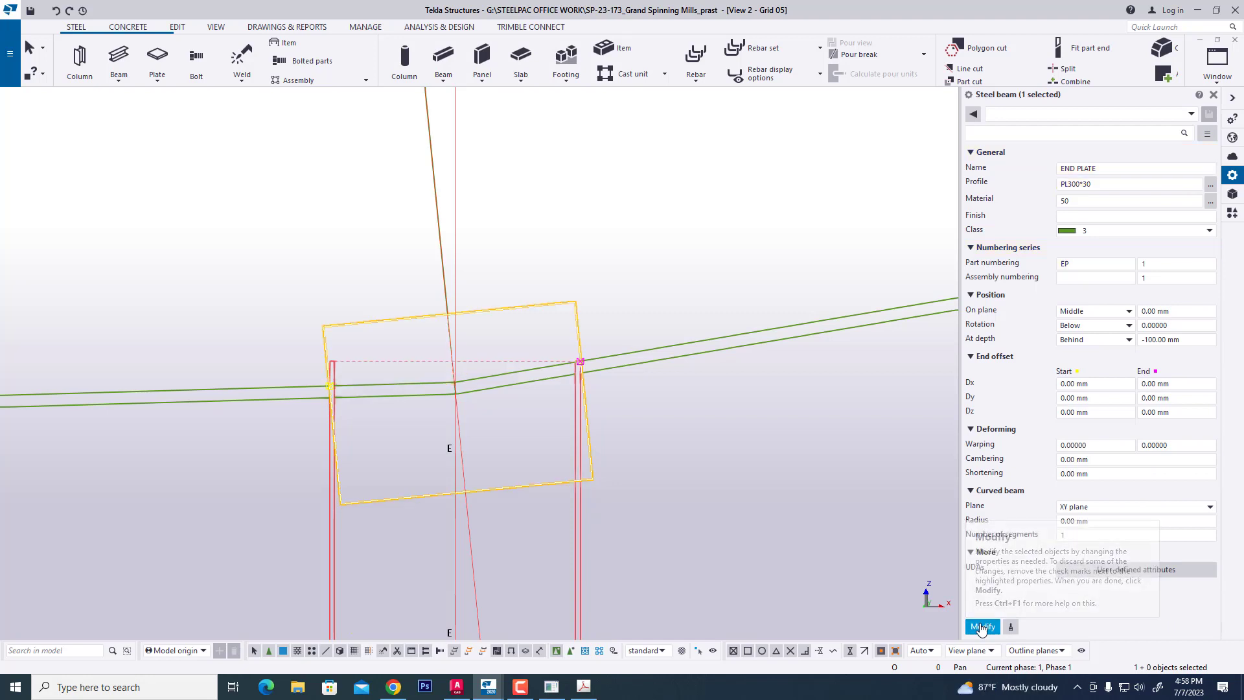
Set the end plate's rotation to Front and its depth position to Middle.
click(1109, 327)
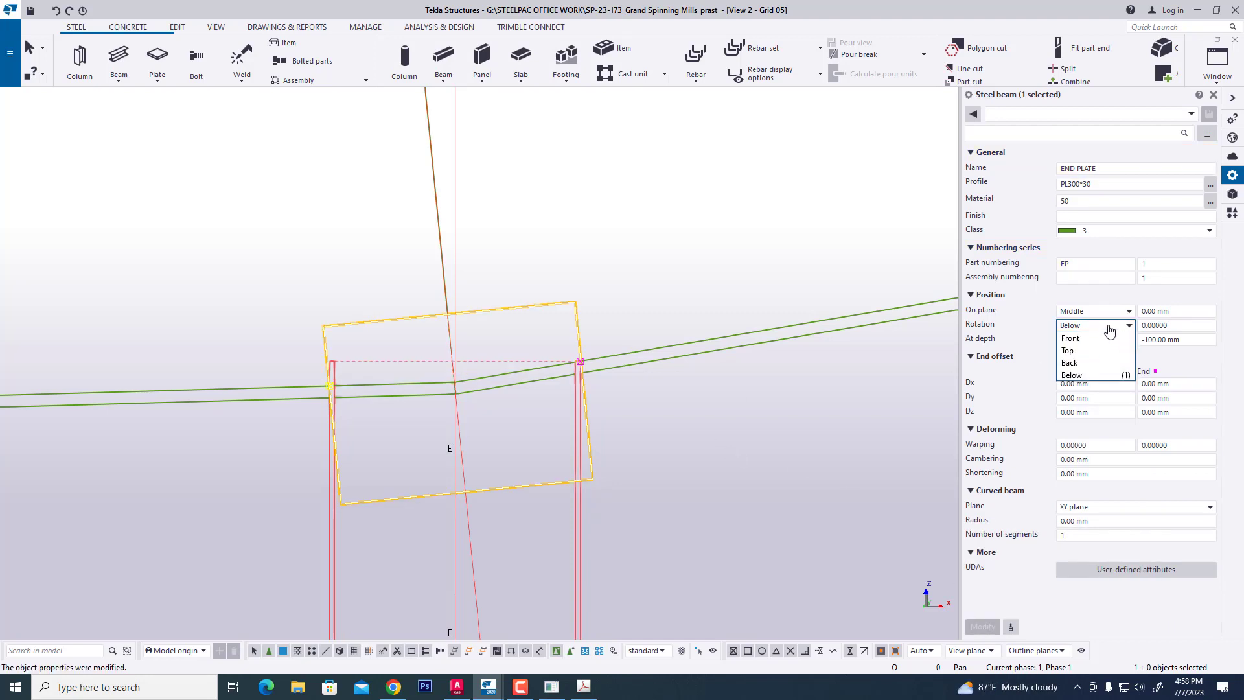
click(1100, 339)
click(1098, 340)
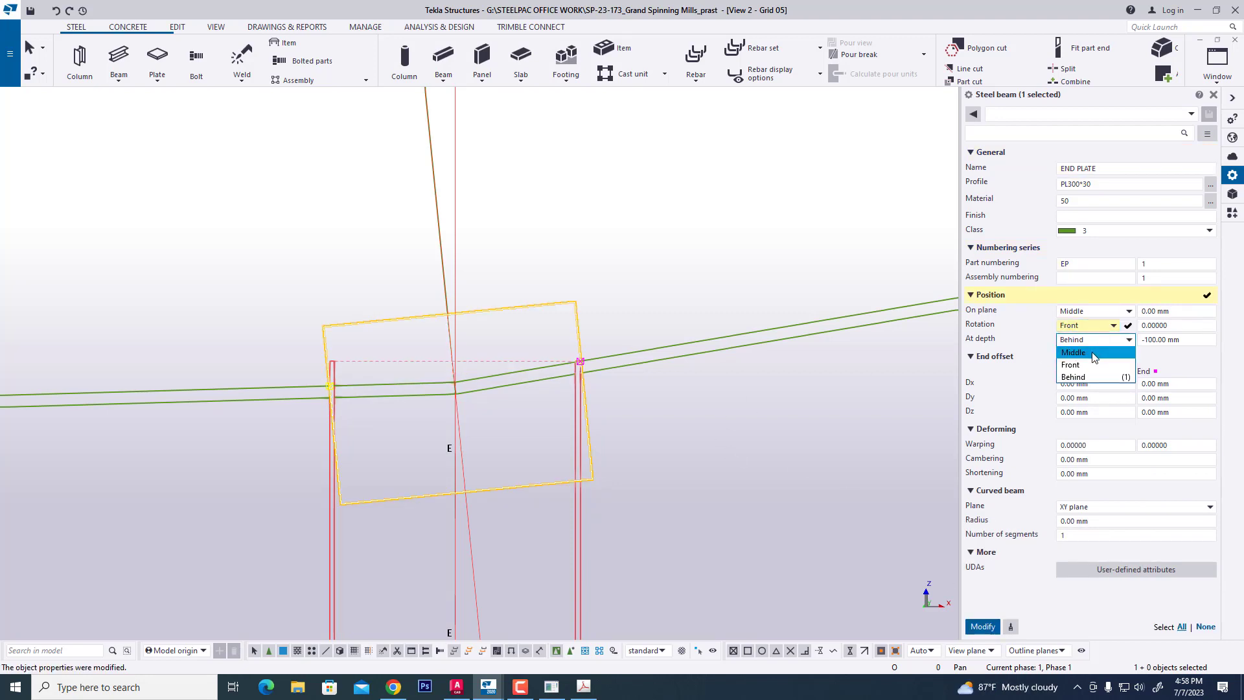
click(1094, 353)
click(982, 626)
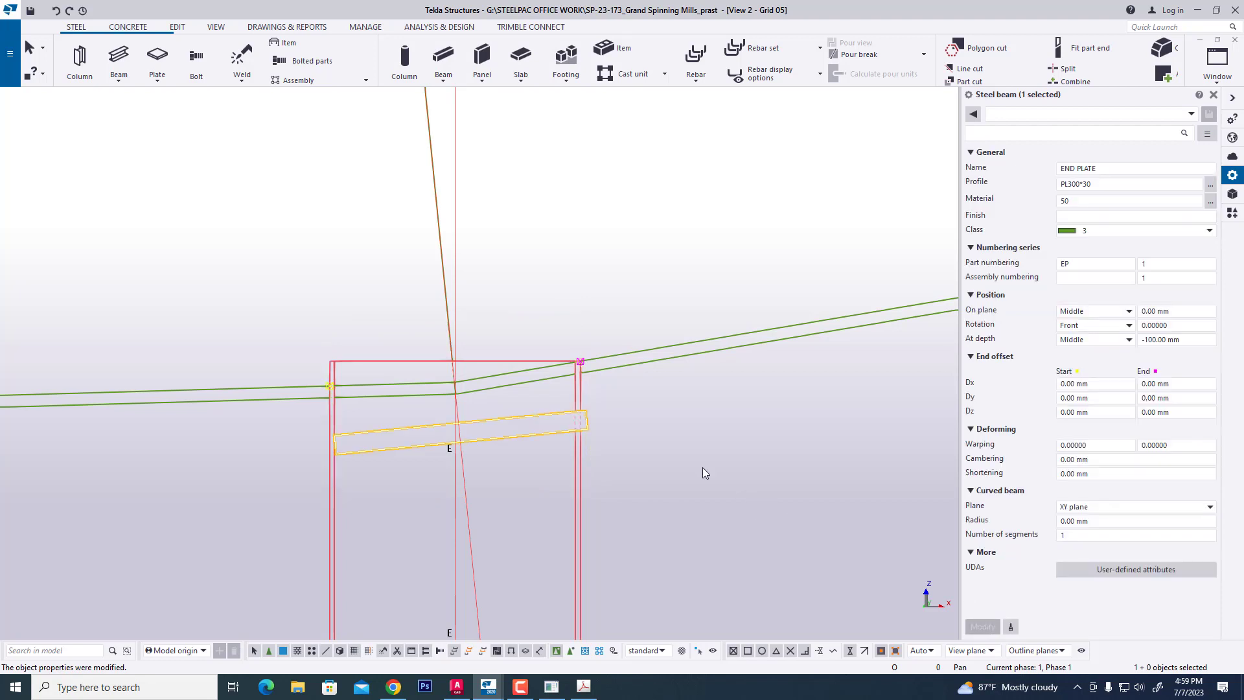
Clear the end plate's depth offset to zero and redraw the Grid 05 view.
drag(1199, 340, 972, 360)
key(BackSpace)
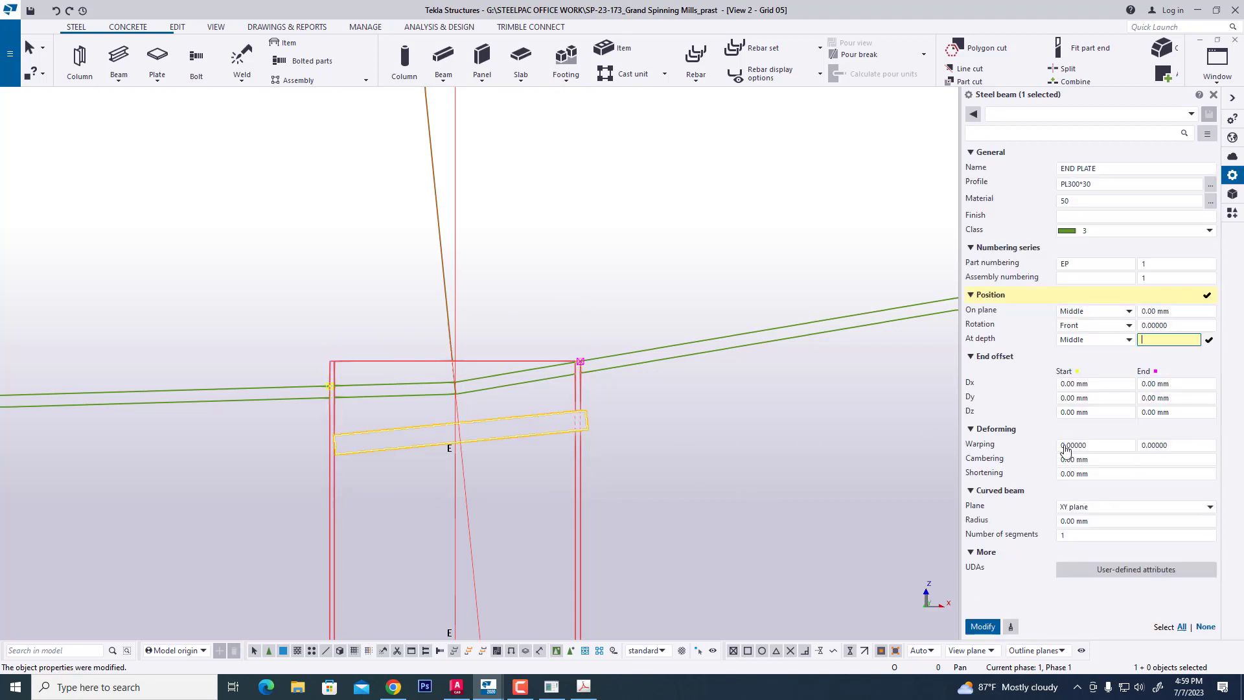
click(982, 626)
right_click(656, 433)
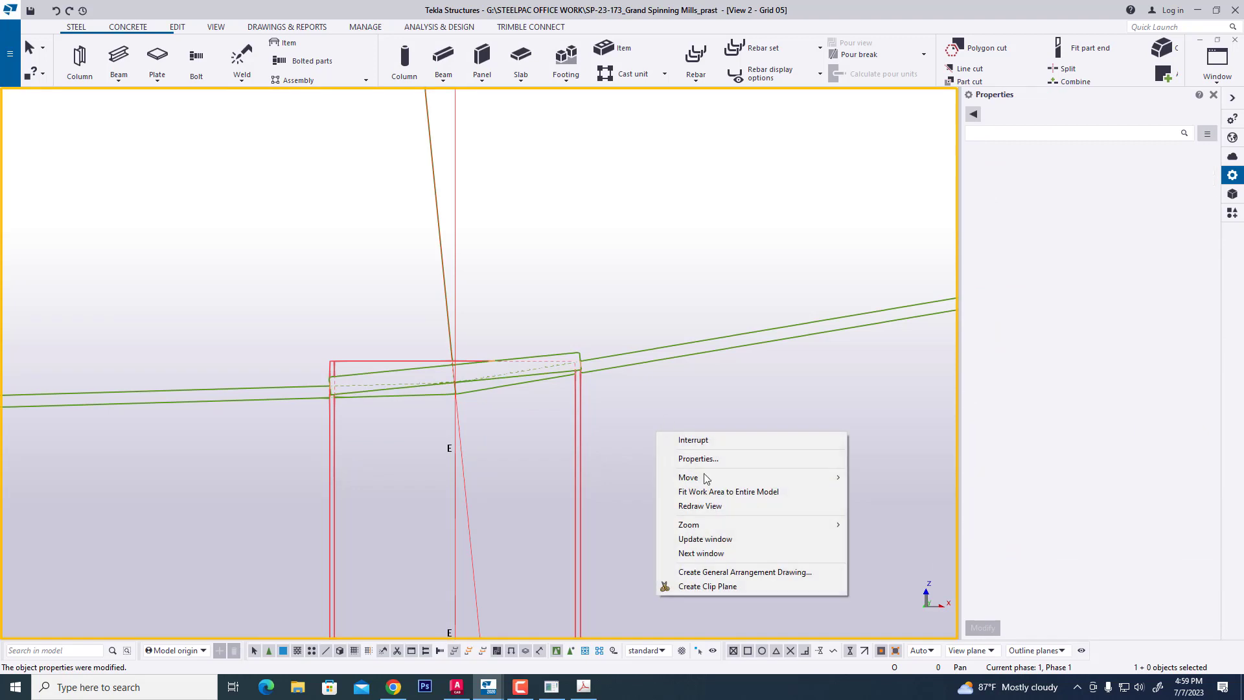
click(713, 507)
scroll(312, 368, up, 3)
scroll(327, 414, down, 4)
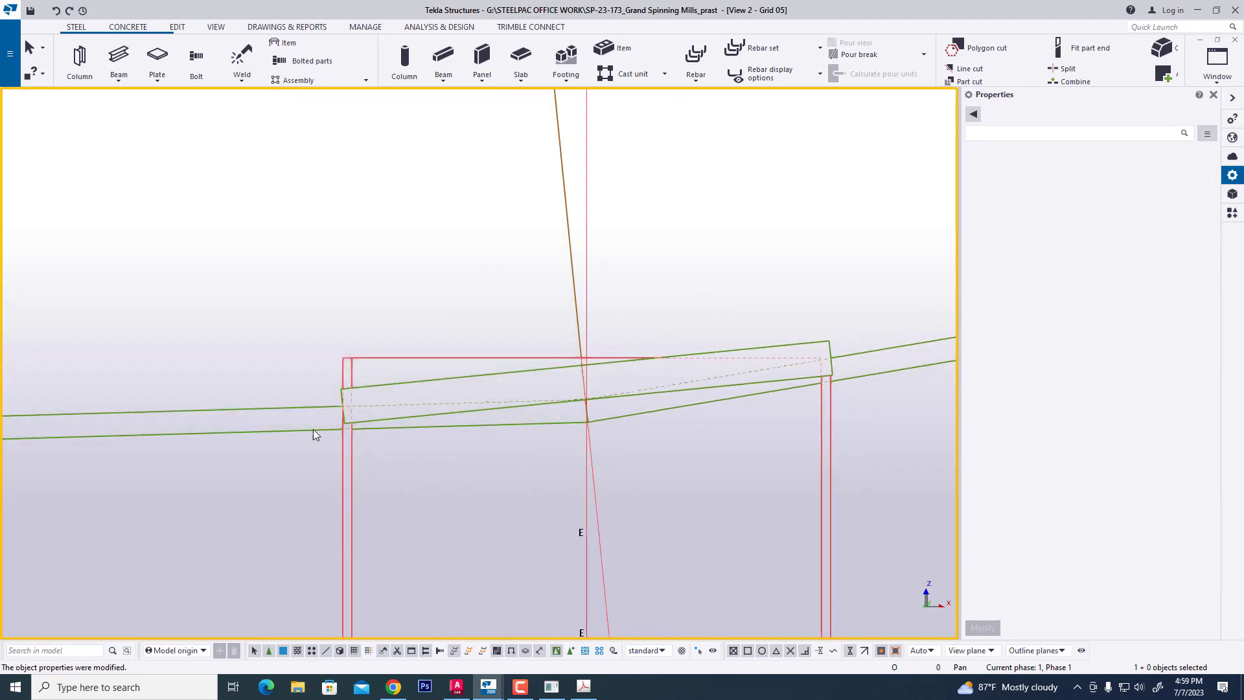
scroll(412, 382, up, 3)
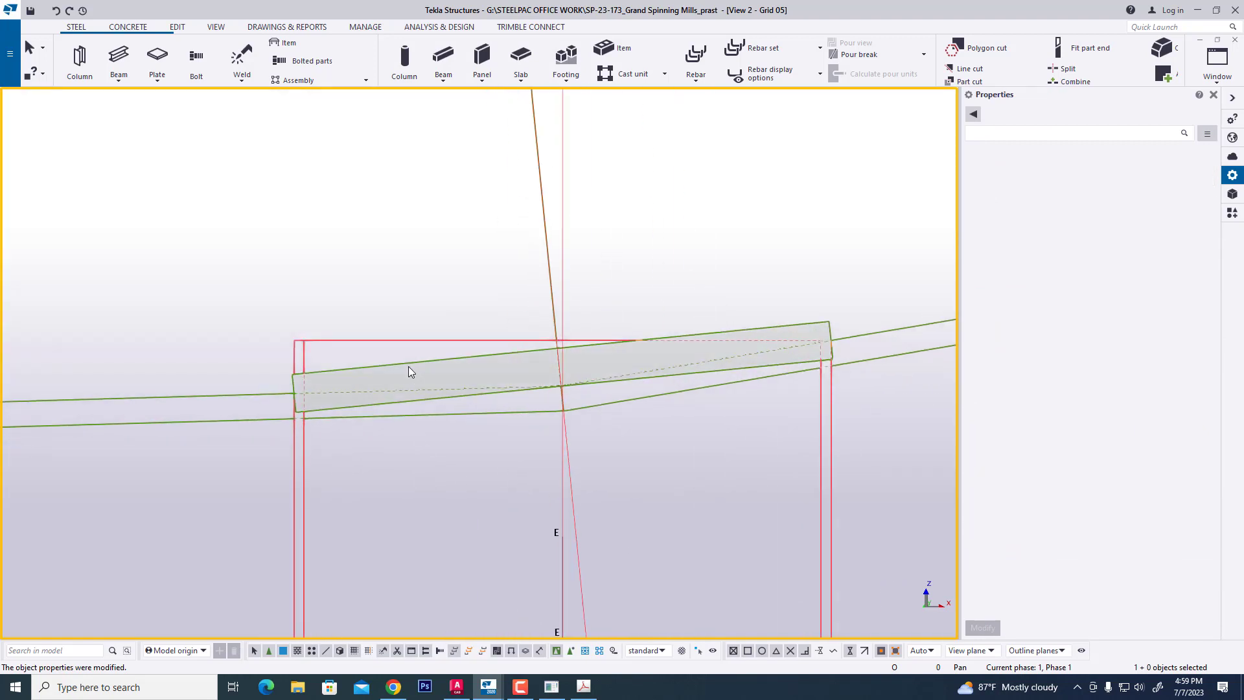
click(409, 367)
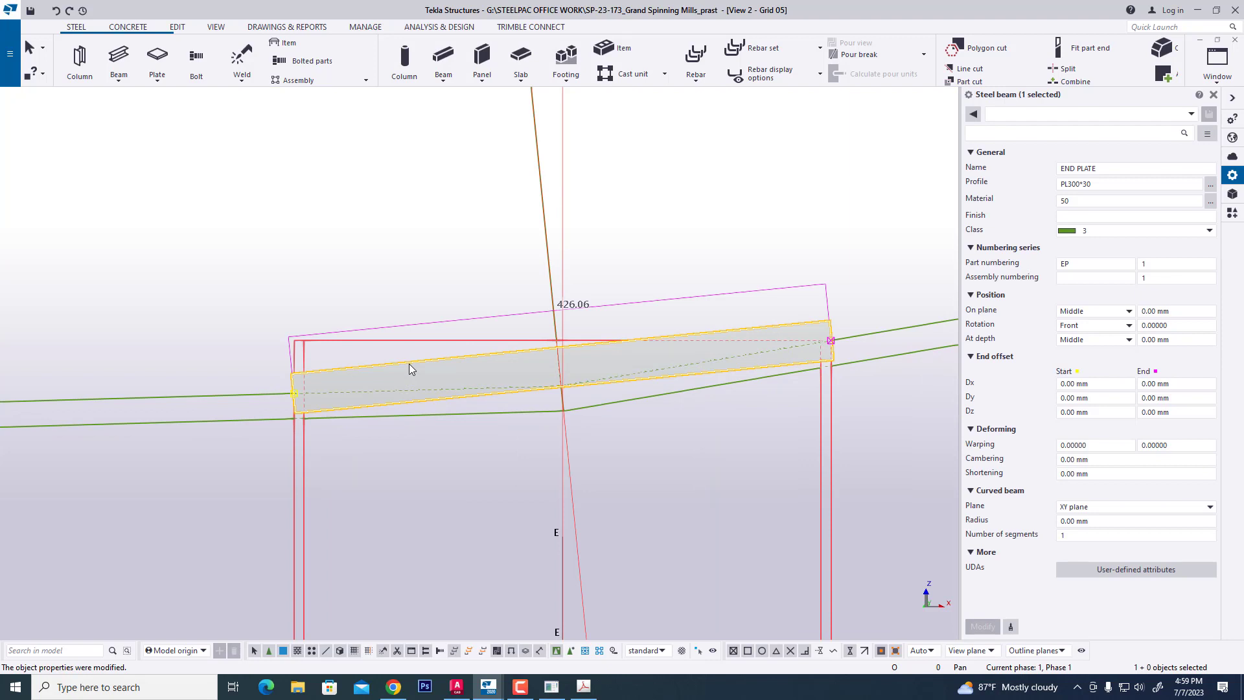
Switch to the AutoCAD approval drawing and examine the K8 rafter-to-column connection in the frame elevation.
click(457, 687)
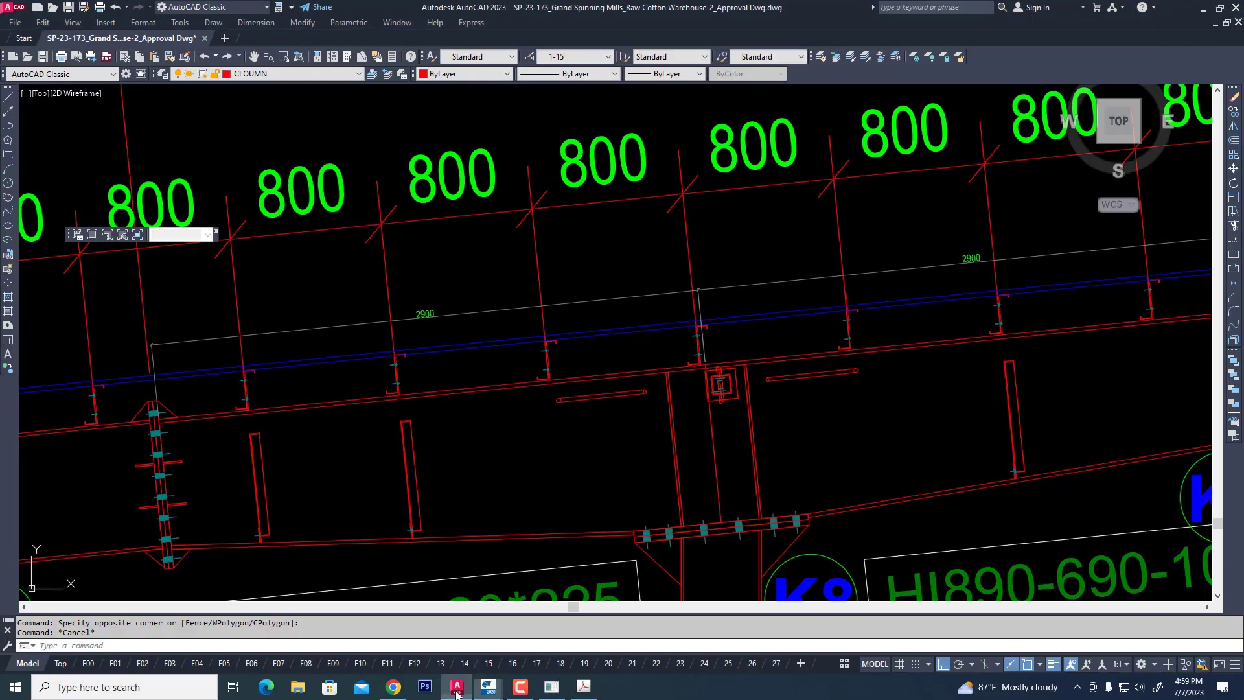
scroll(609, 376, down, 5)
scroll(397, 376, up, 8)
scroll(600, 270, down, 8)
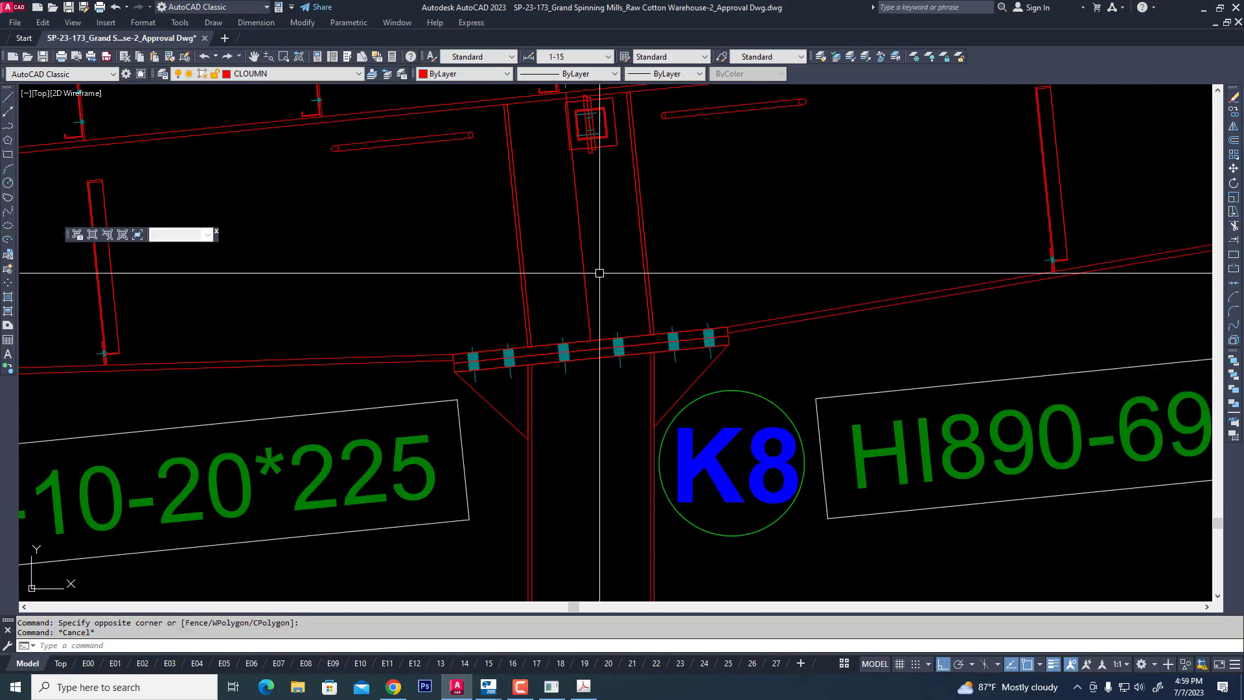
Find detail K8 among the connection details, examine its end plates, bolts and stiffeners, and return to the Tekla model.
scroll(645, 367, up, 4)
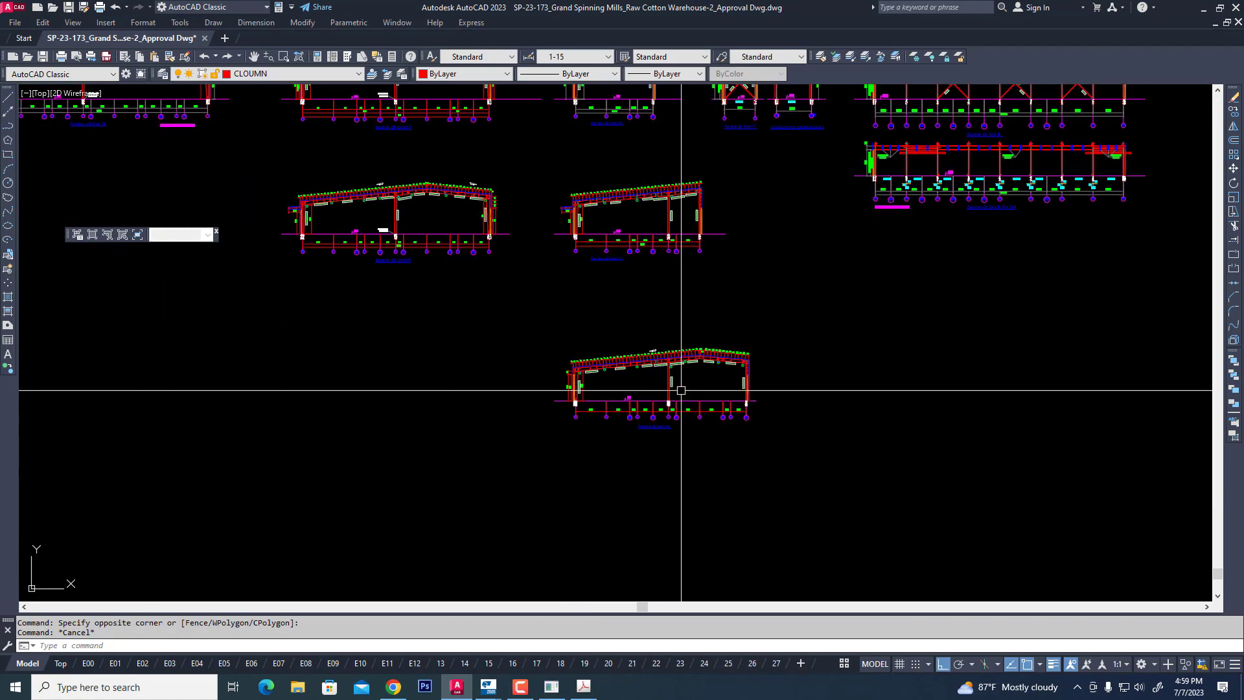
scroll(642, 361, down, 4)
scroll(450, 411, up, 10)
scroll(430, 391, up, 4)
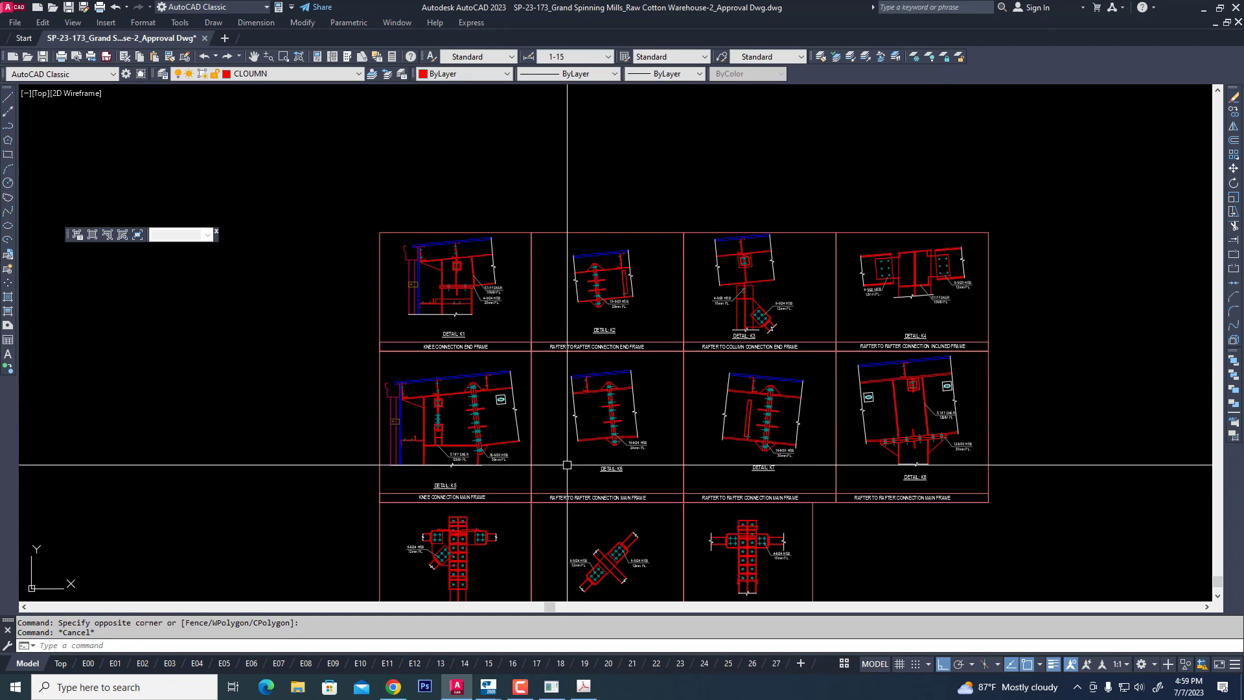
scroll(657, 430, up, 3)
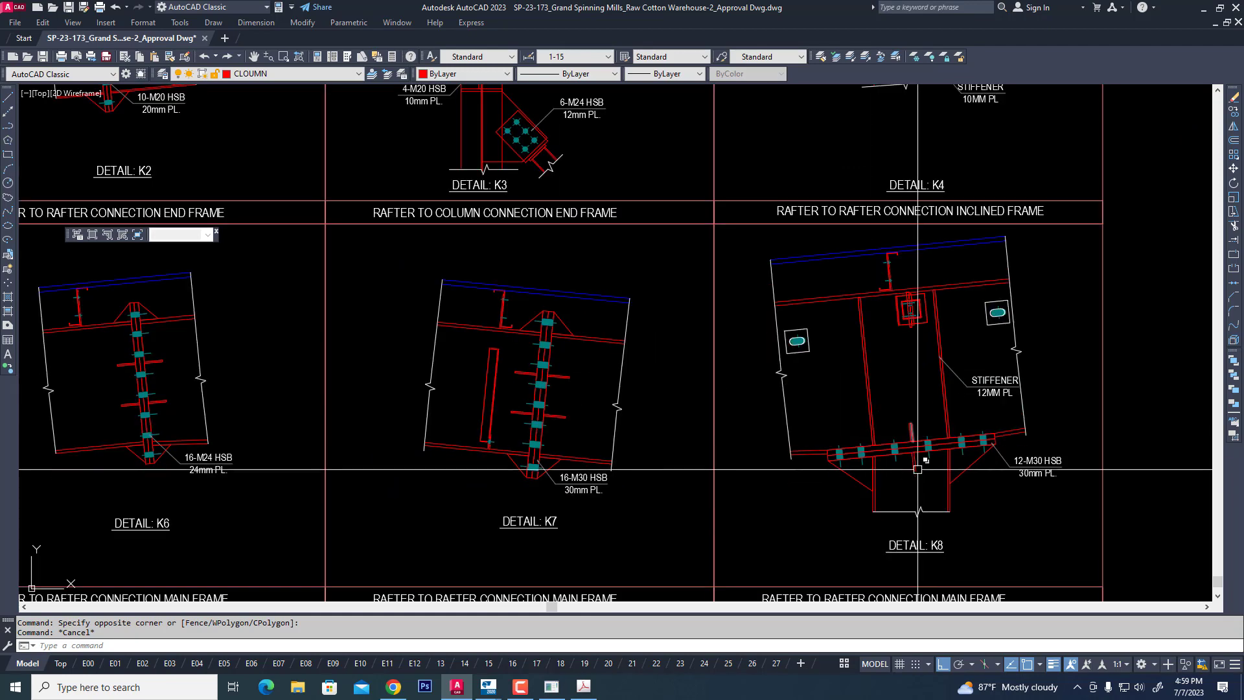
scroll(583, 376, up, 5)
scroll(566, 364, down, 4)
scroll(609, 408, up, 4)
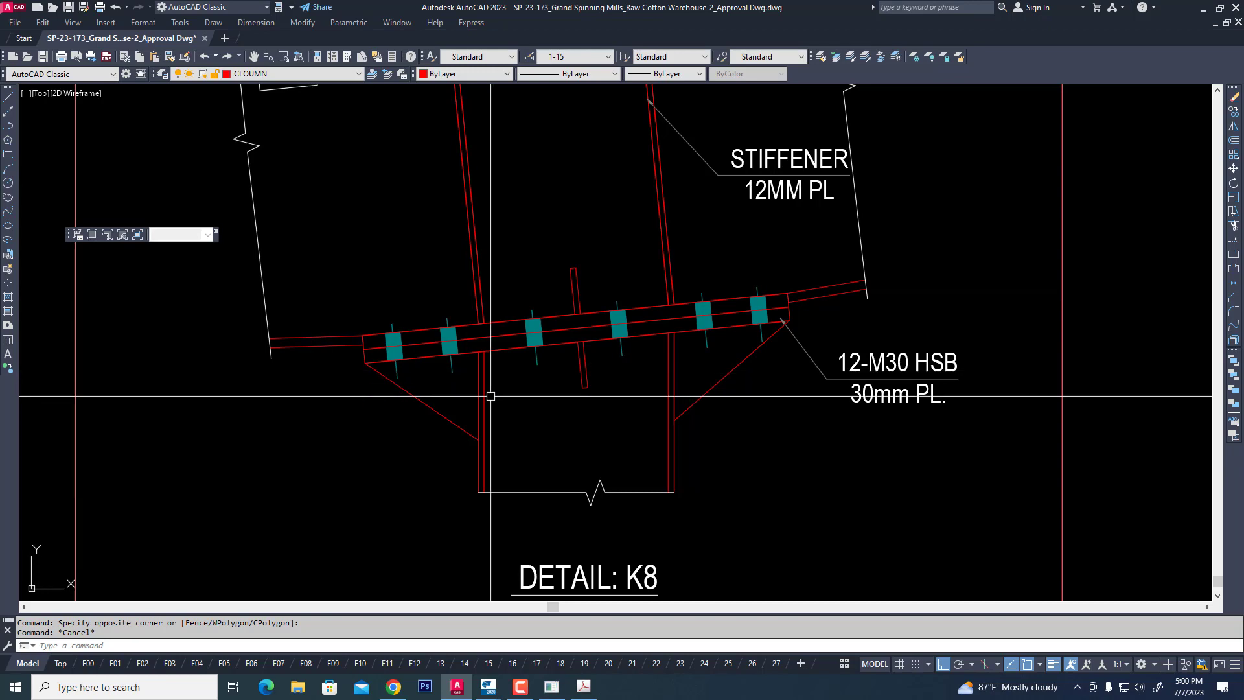
scroll(485, 396, down, 2)
scroll(480, 383, up, 4)
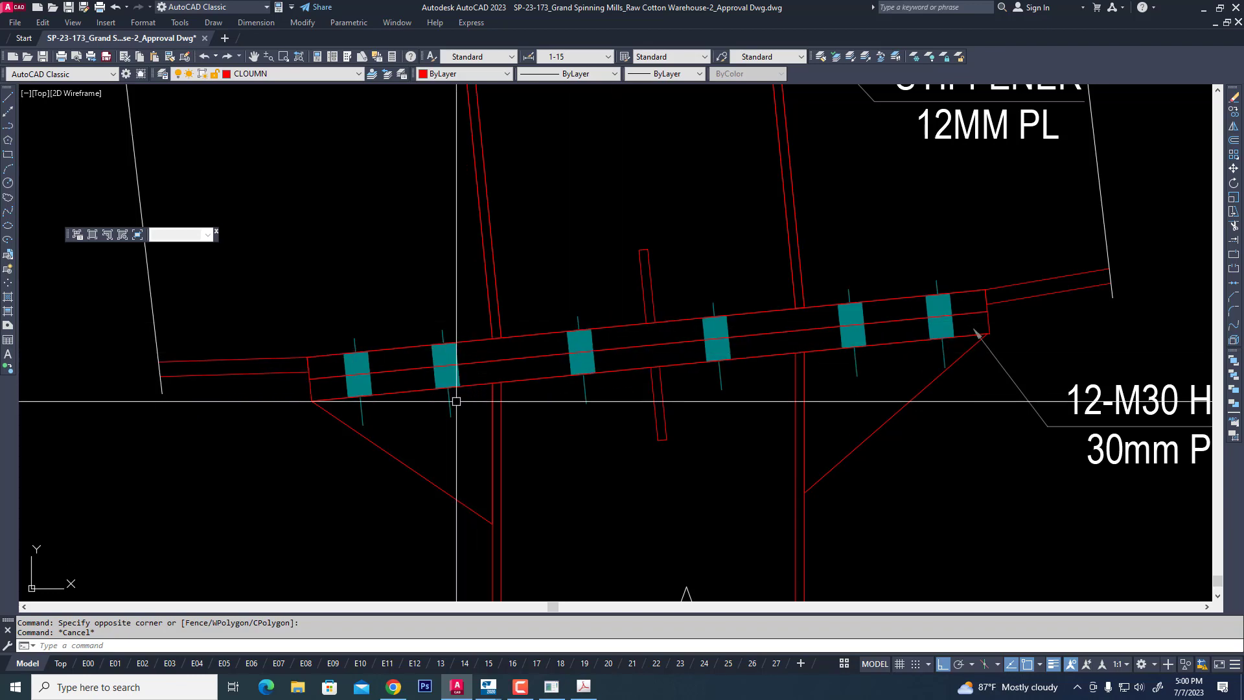
scroll(473, 415, down, 3)
mouse_move(489, 688)
click(427, 625)
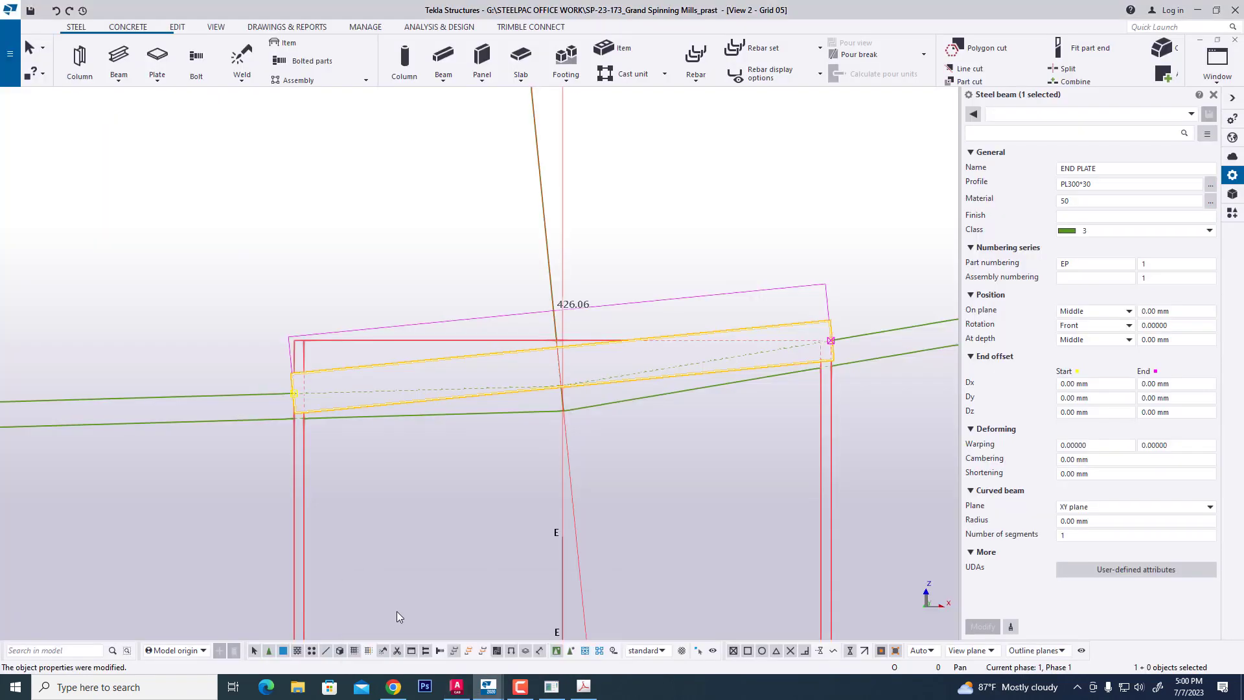
click(678, 479)
scroll(582, 456, down, 2)
scroll(745, 352, up, 2)
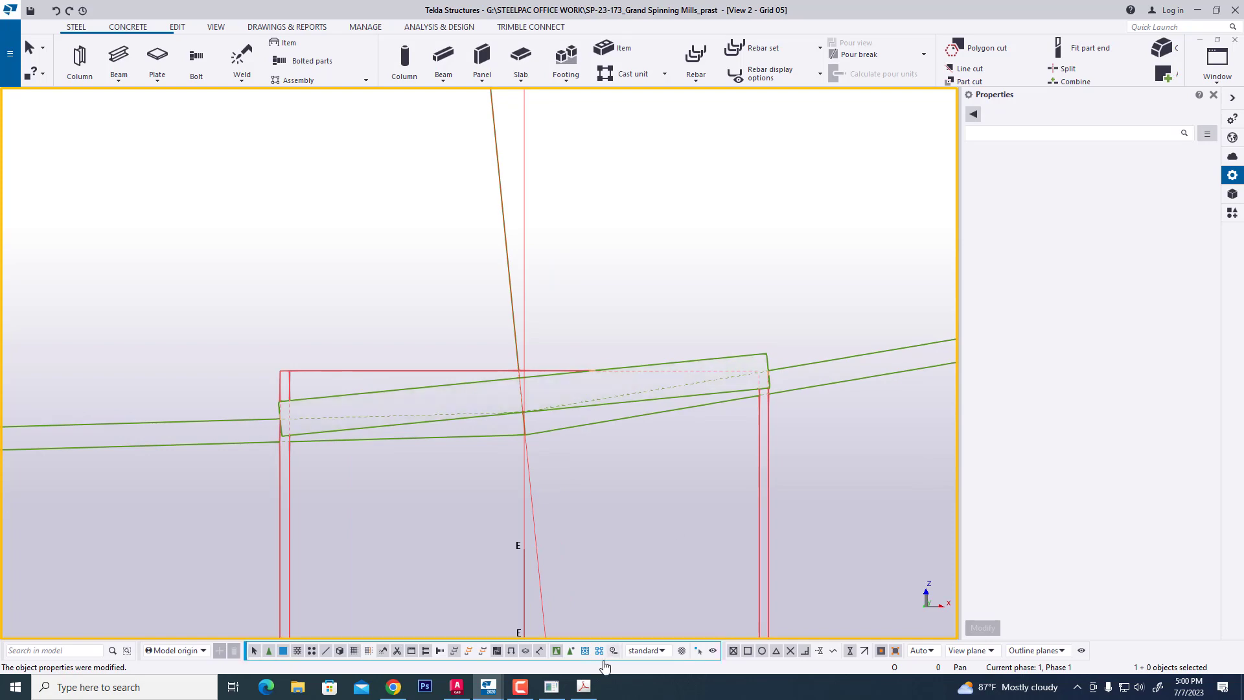
Look up the M30 gauge, edge, pitch, B and C distances in Standard_Format_Bolt_Spacing.pdf and return to the Tekla model.
click(583, 686)
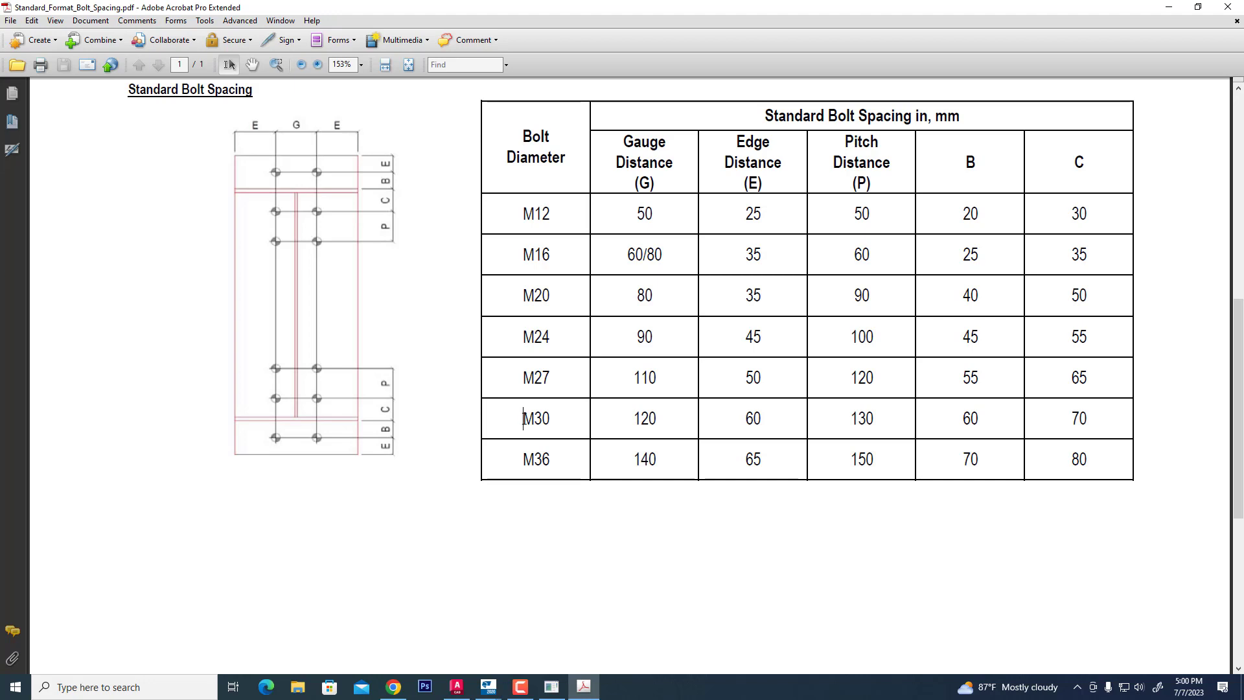
drag(524, 419, 550, 419)
drag(635, 419, 652, 214)
click(682, 425)
drag(1019, 423, 629, 422)
click(1094, 421)
click(1051, 431)
key(alt+Tab)
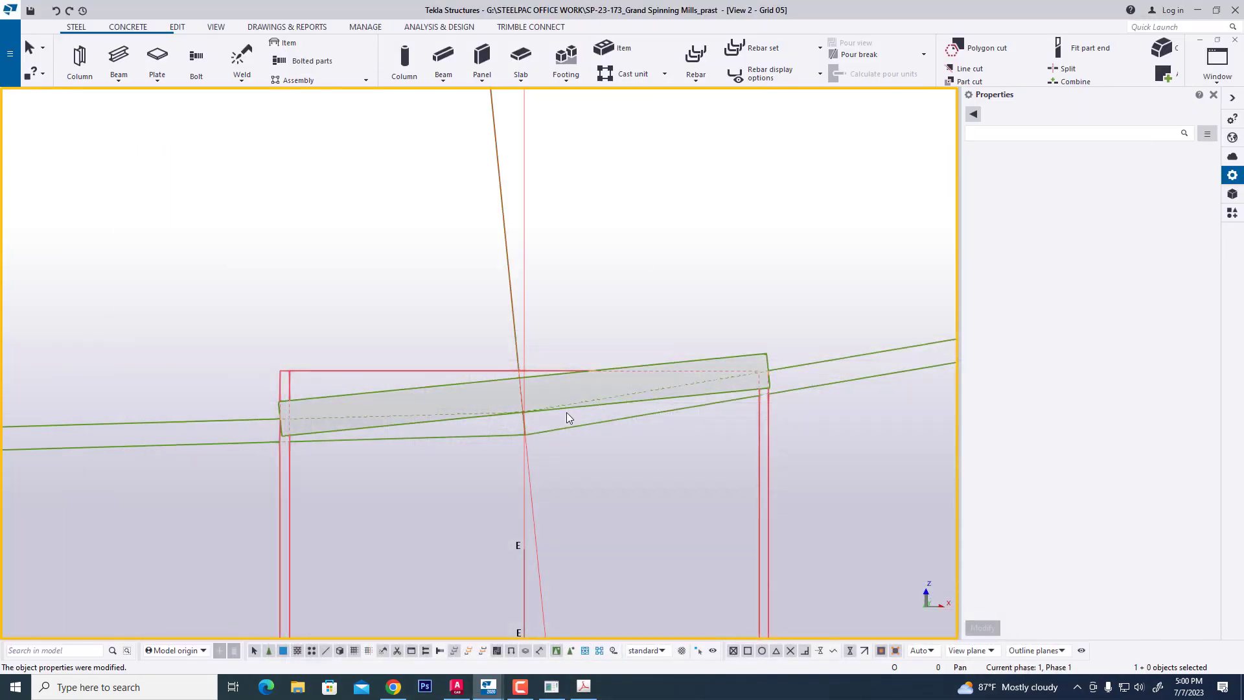
Move the end plate's E1-side end point 250 mm outward along the plate's top edge.
click(350, 394)
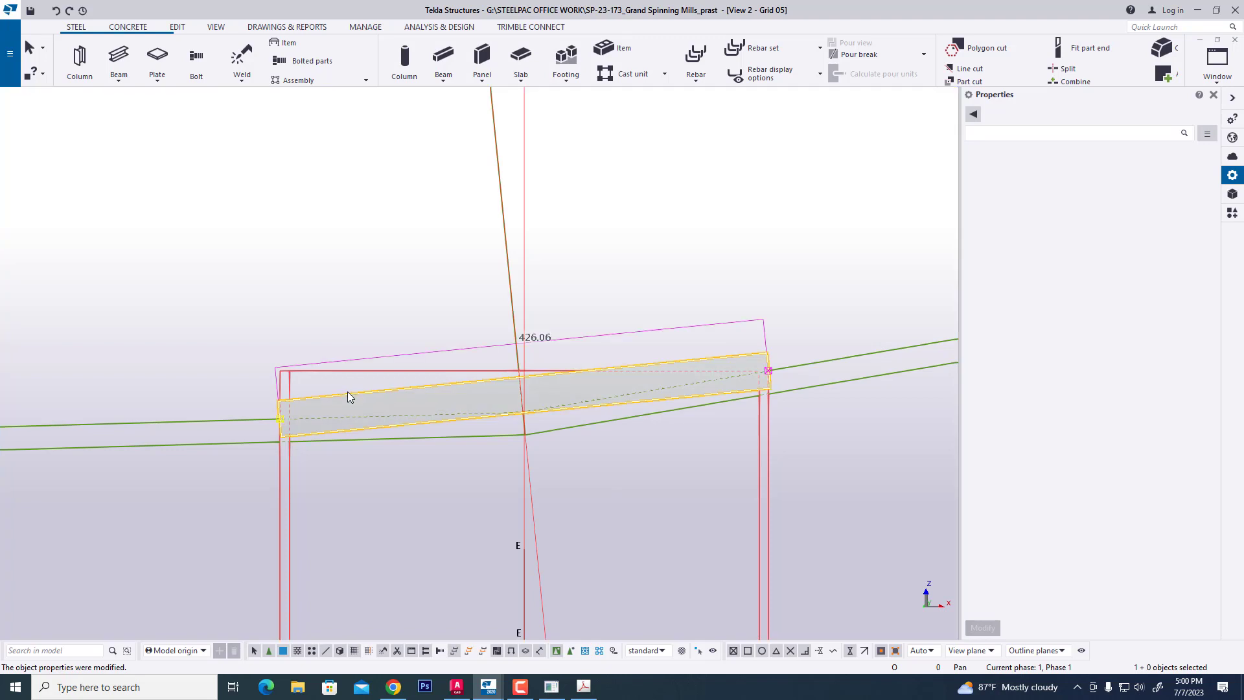
scroll(350, 394, down, 1)
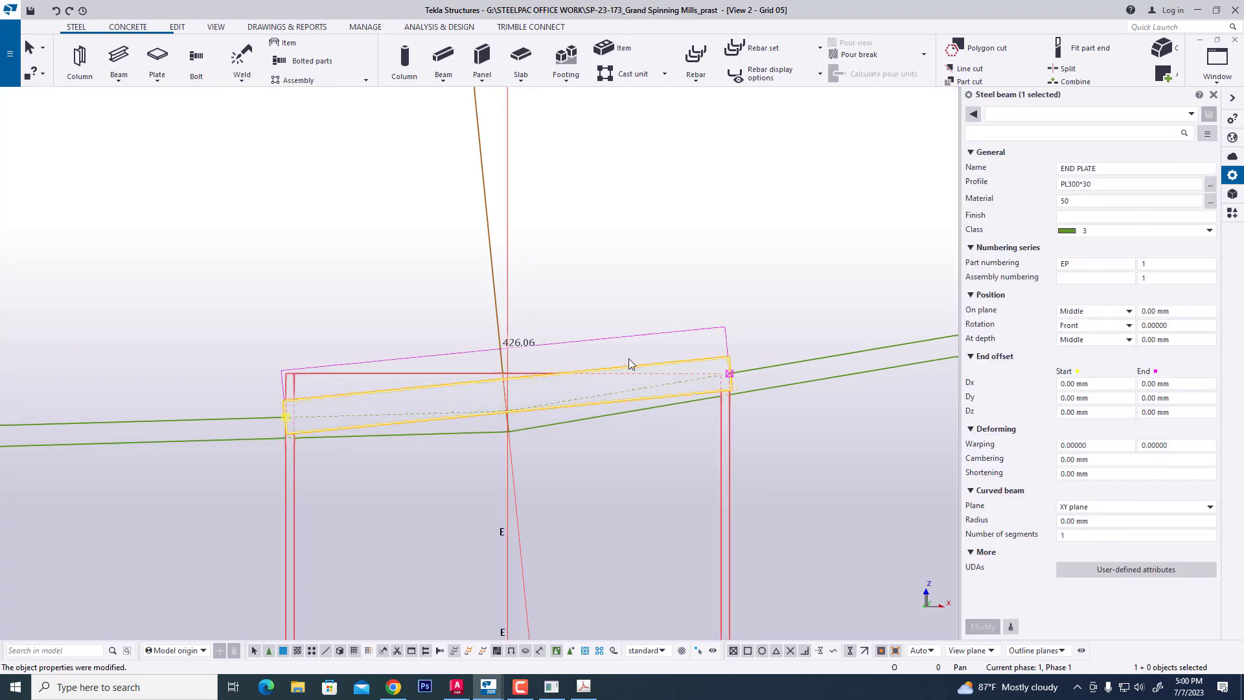
right_click(764, 319)
click(796, 406)
scroll(701, 348, up, 2)
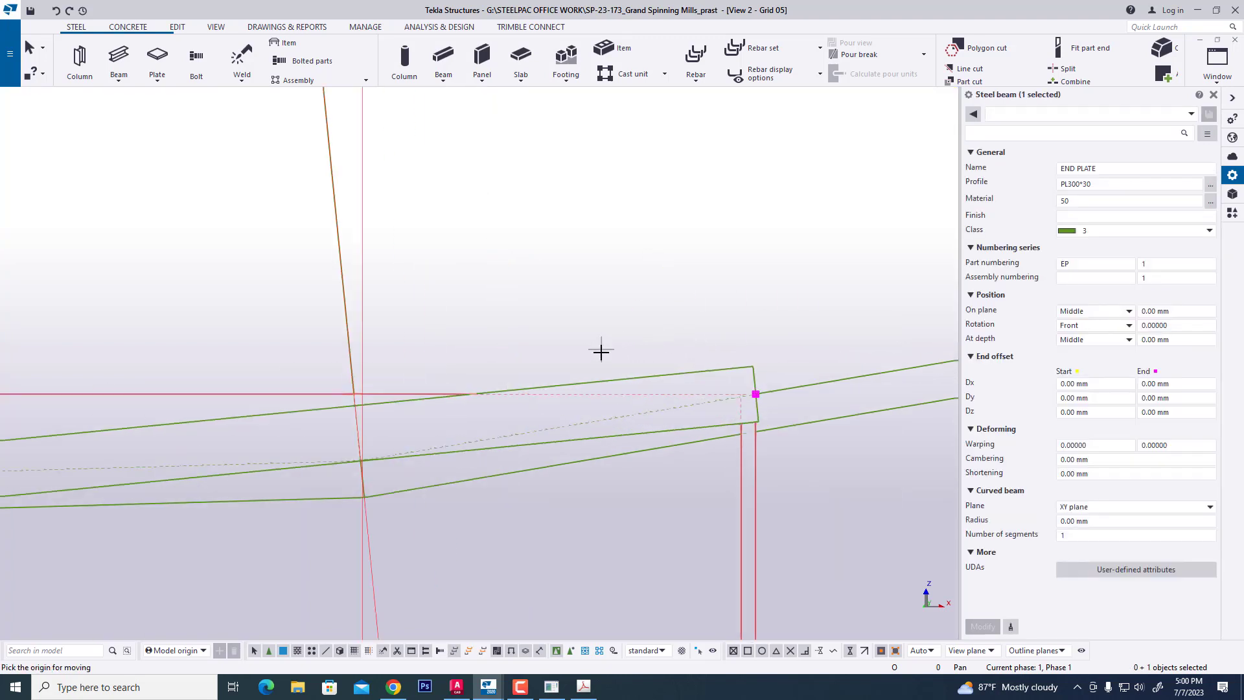
click(600, 381)
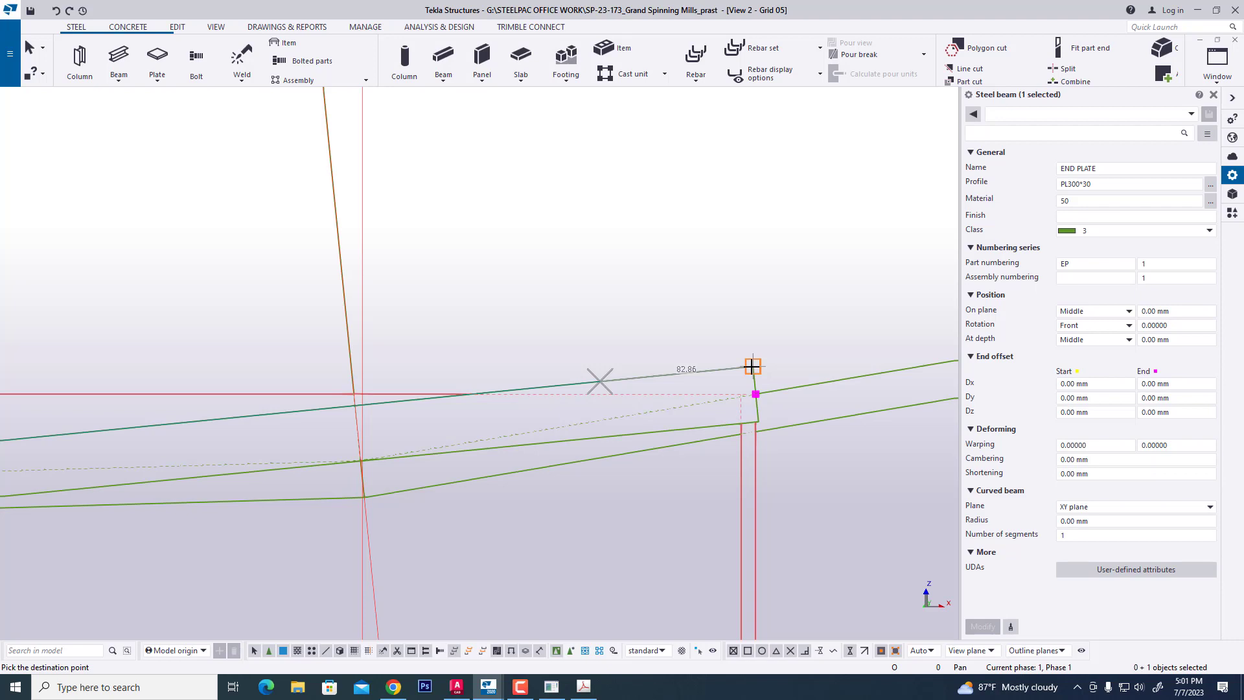
text(250)
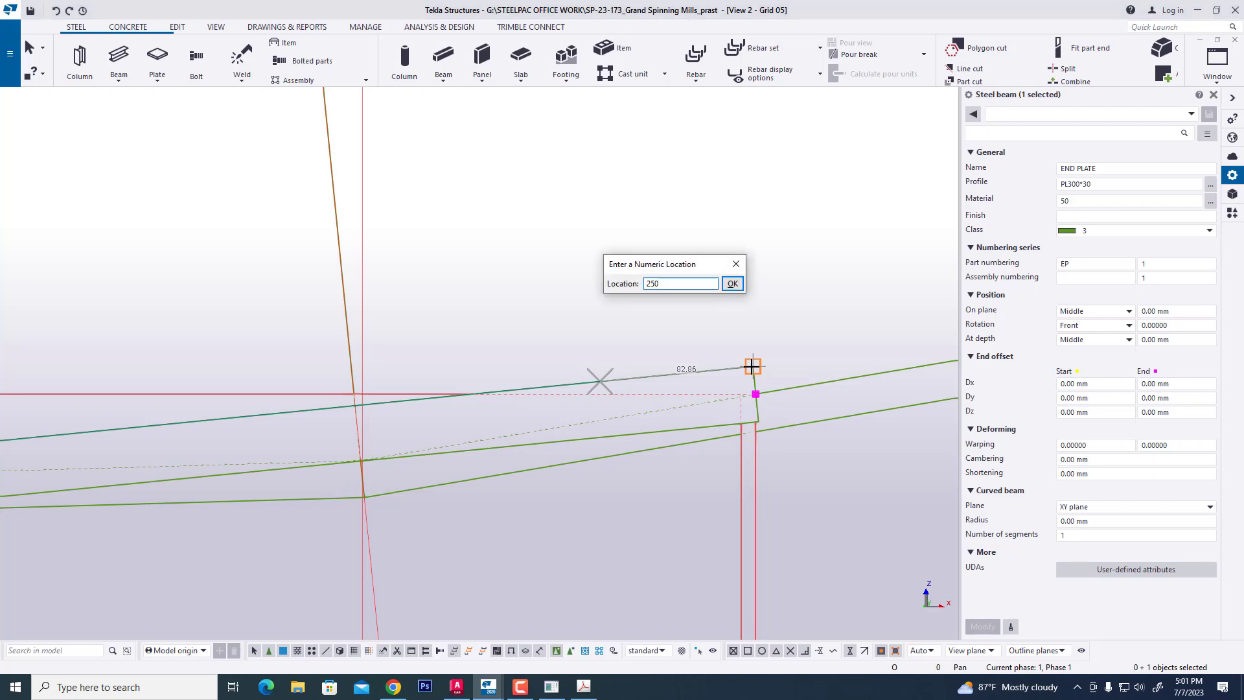
click(732, 284)
scroll(681, 414, down, 3)
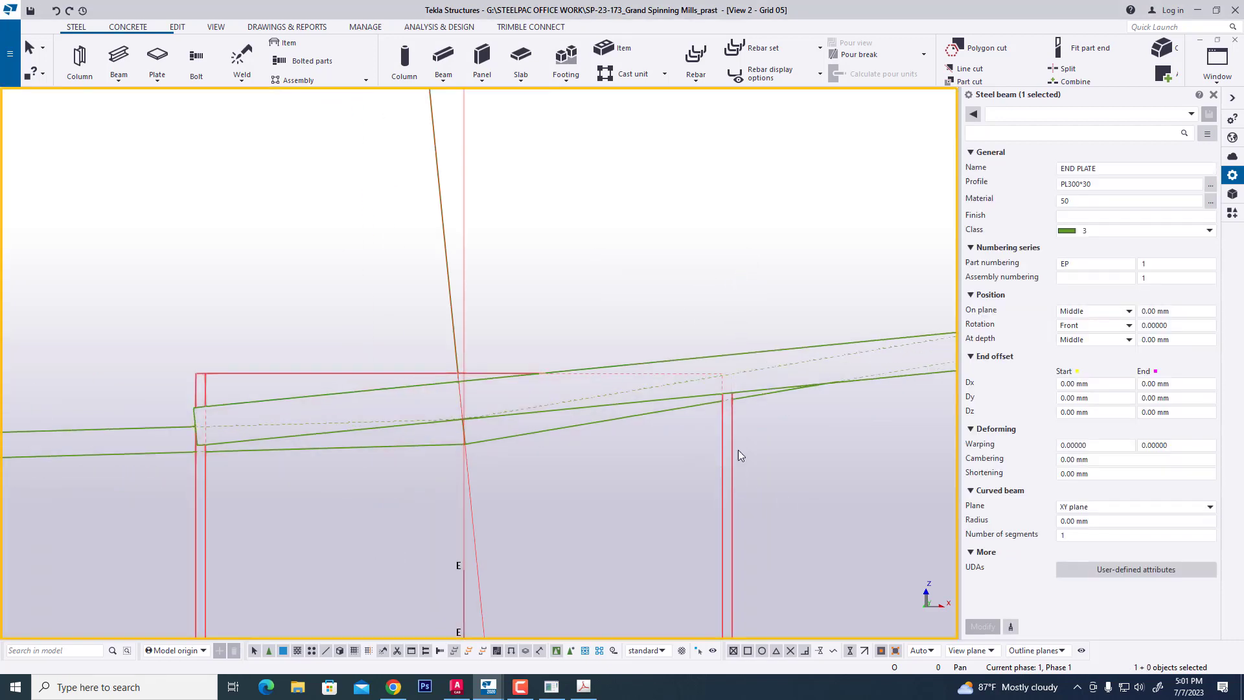
Move the end plate's D1-side end point 250 mm outward along the plate's top edge.
click(405, 394)
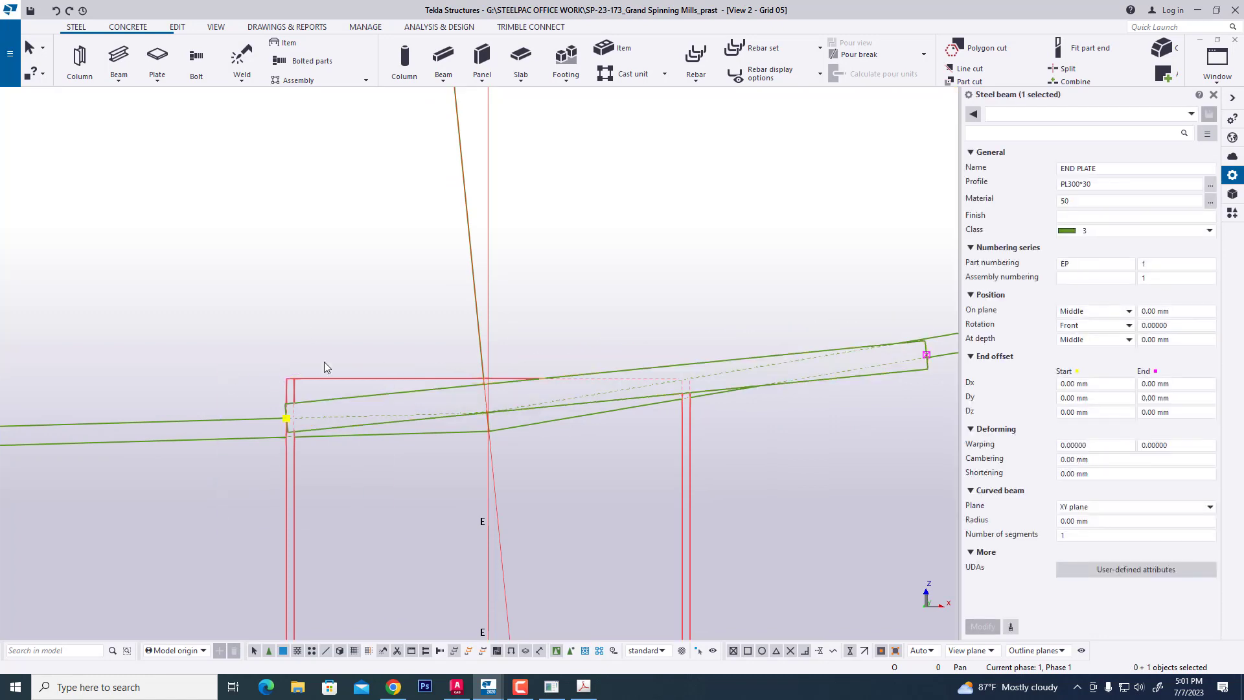
right_click(315, 329)
click(357, 416)
scroll(277, 422, up, 3)
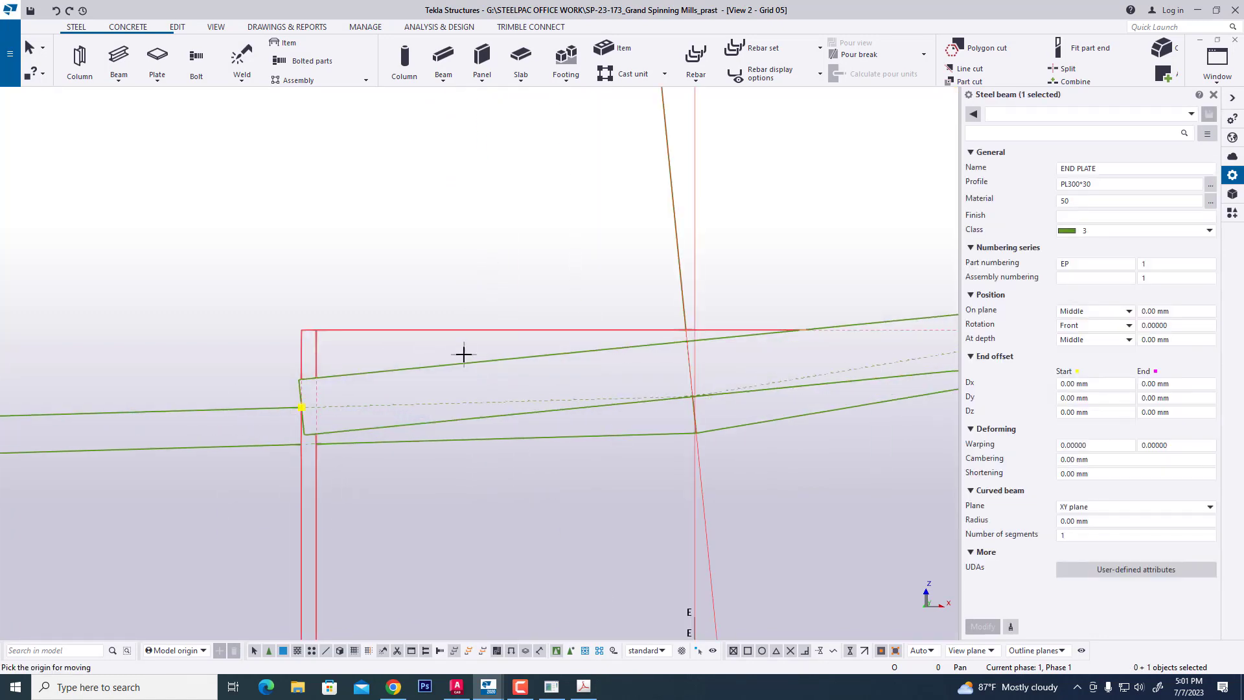
click(468, 363)
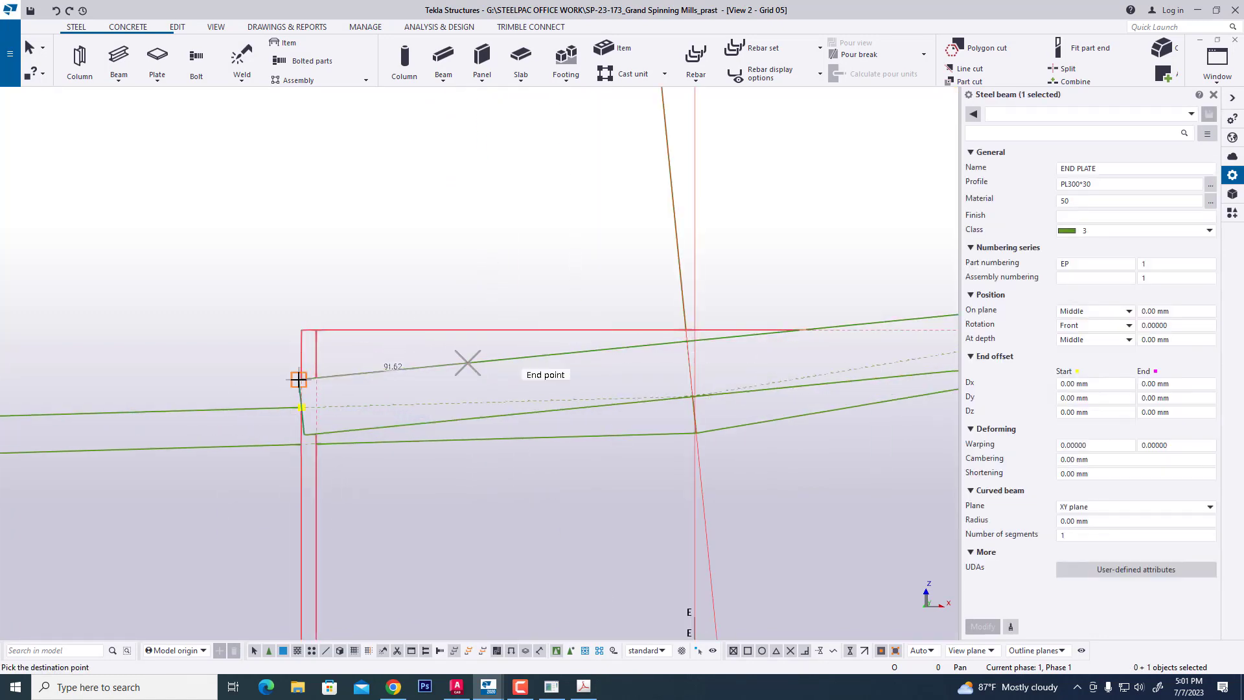
text(25)
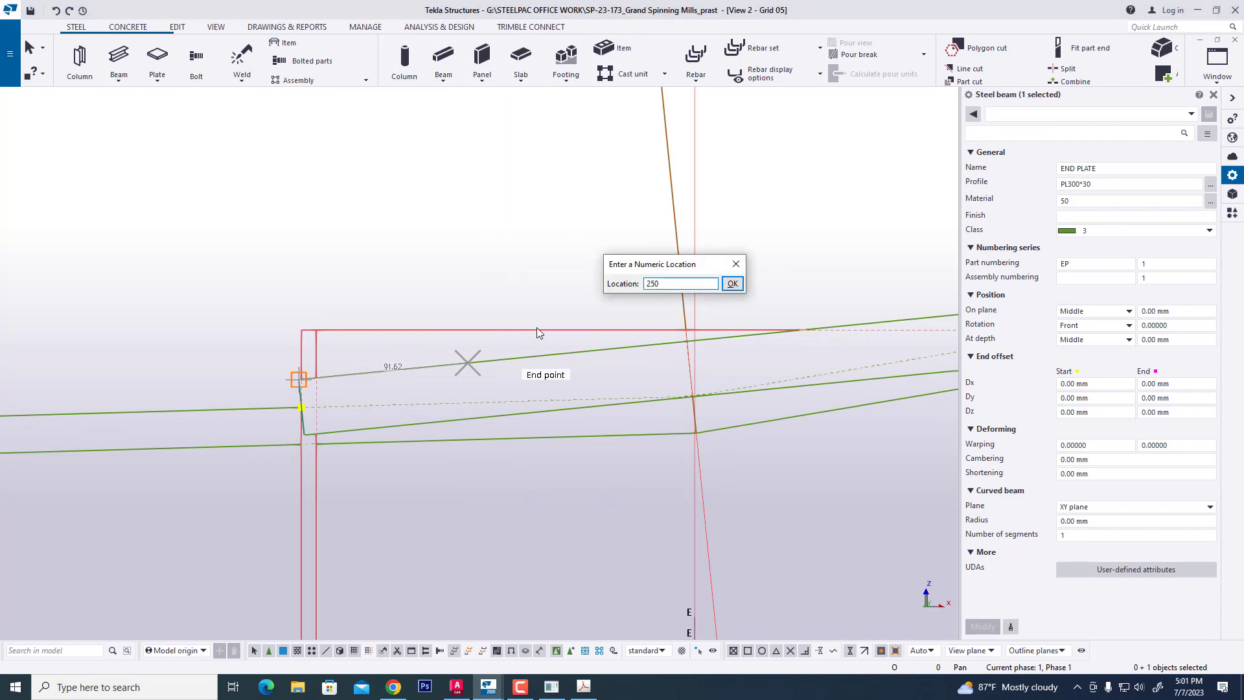
text(0)
click(732, 284)
scroll(371, 321, down, 4)
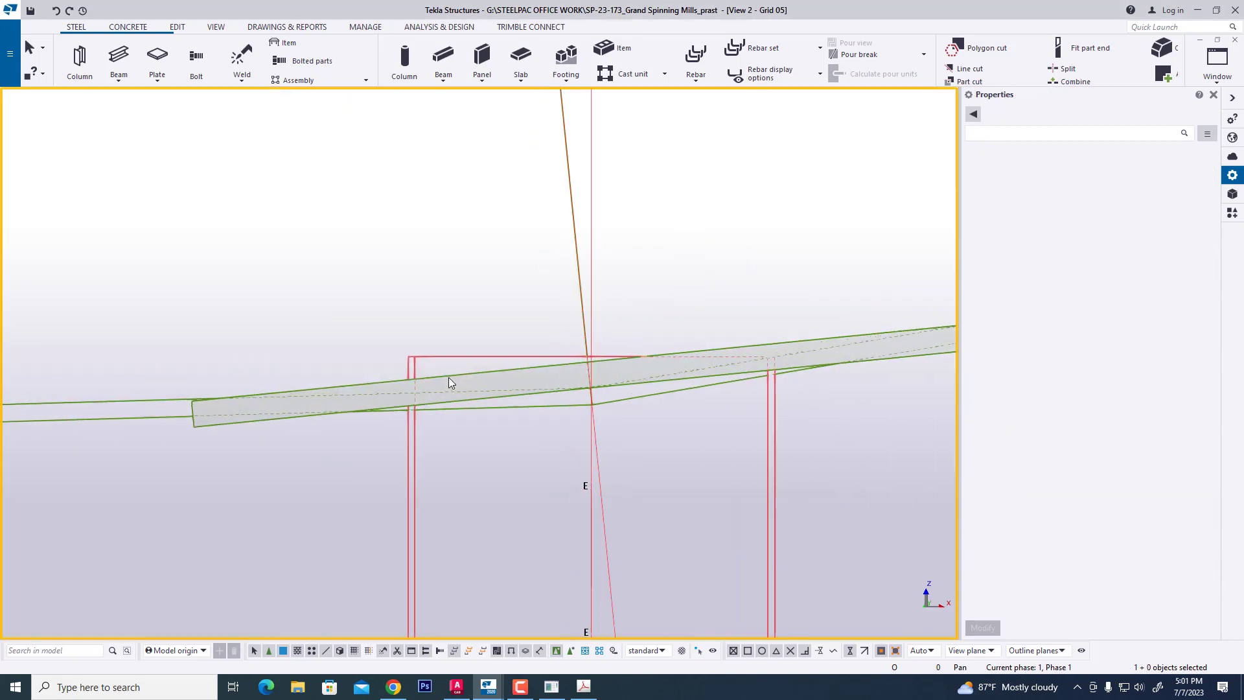
Examine both extended ends of the end plate against the rafter's bottom flange.
click(368, 382)
scroll(784, 379, up, 5)
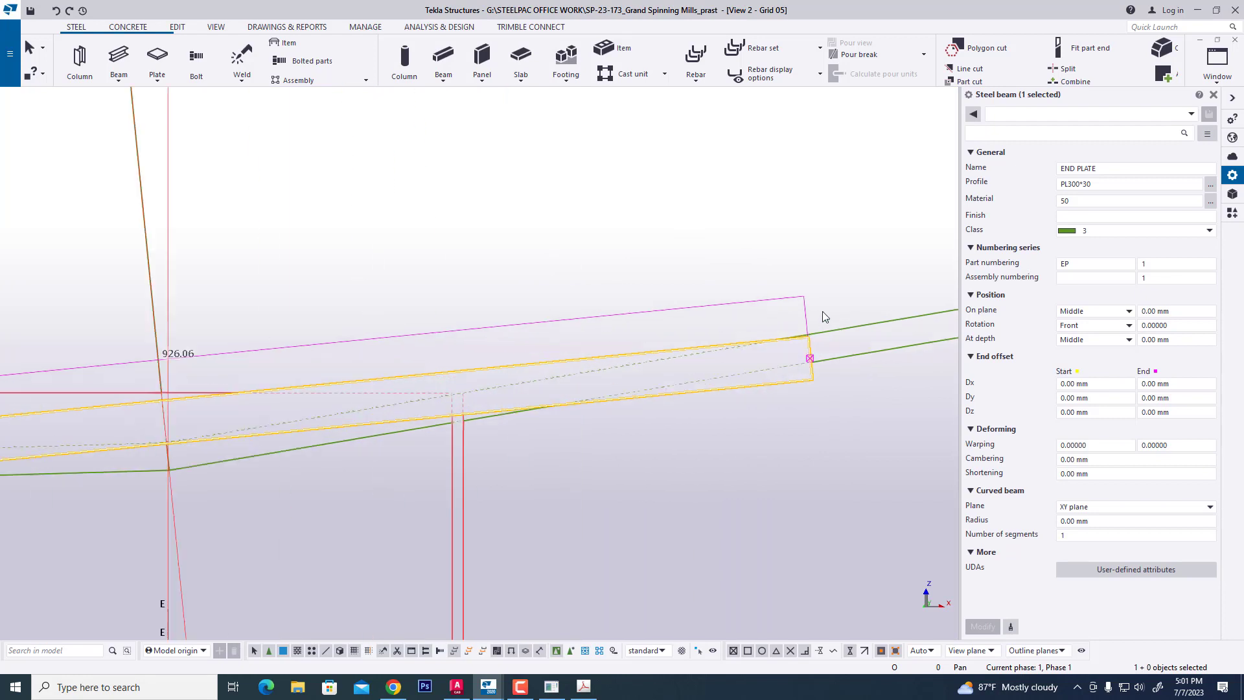
scroll(814, 350, up, 1)
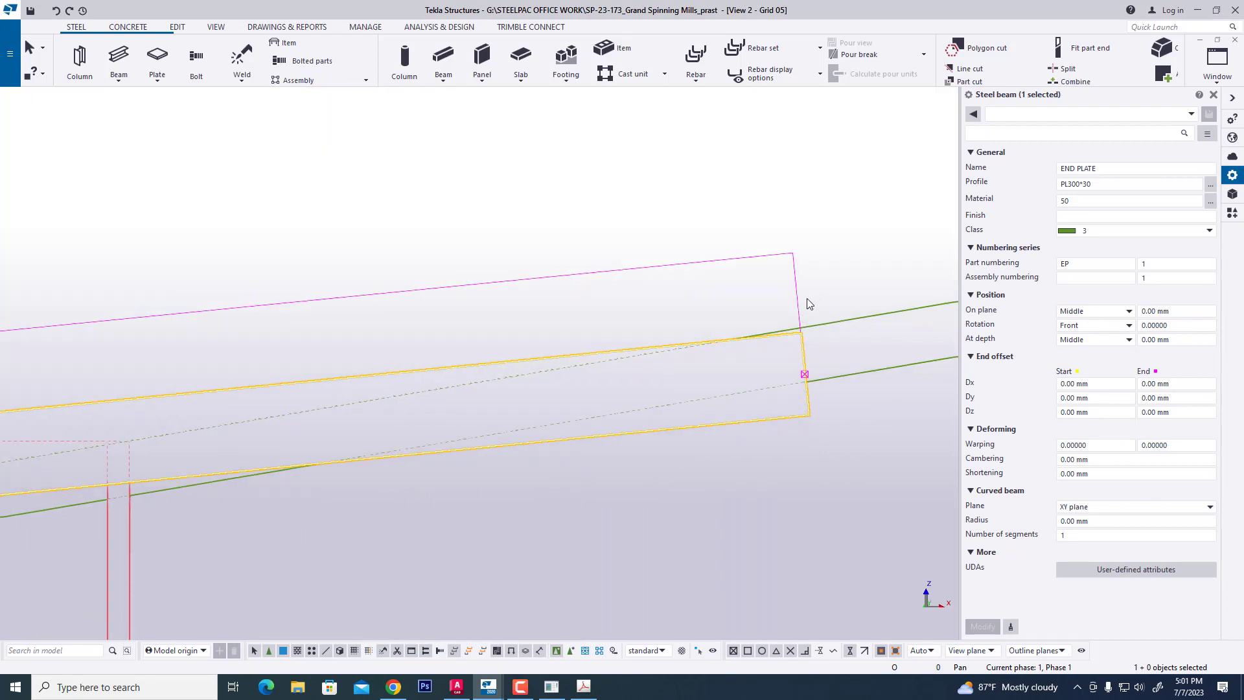
scroll(787, 327, down, 4)
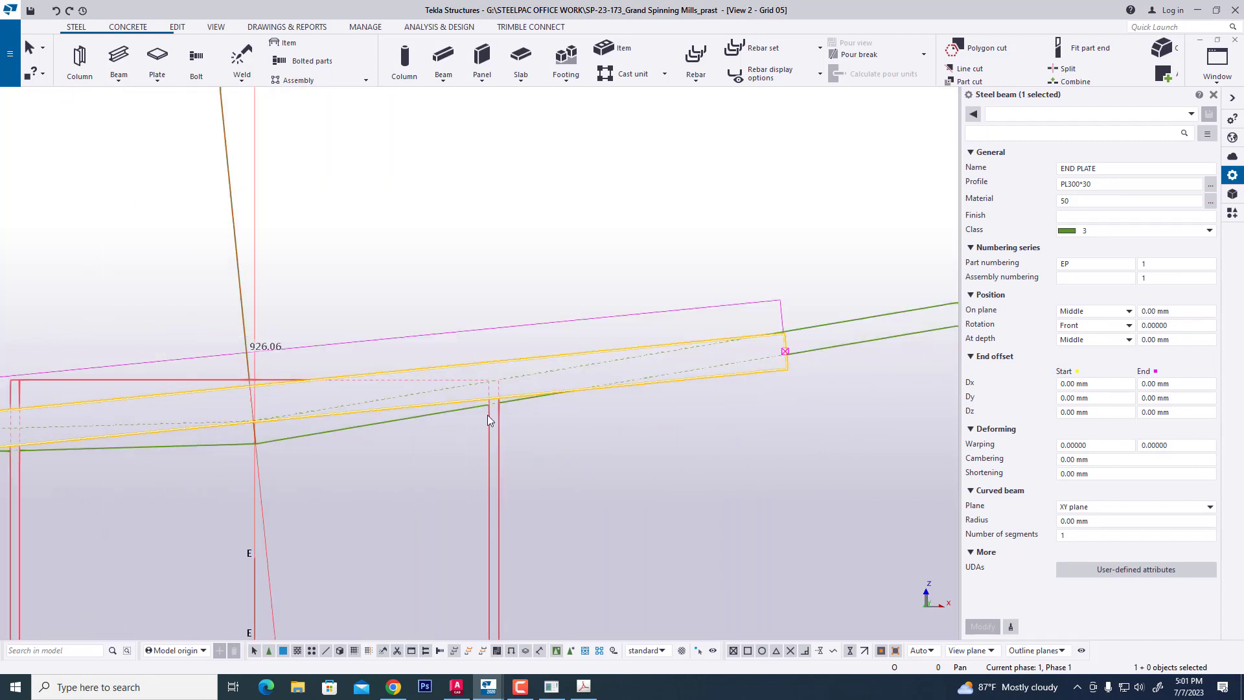
scroll(421, 425, down, 3)
scroll(311, 390, down, 4)
middle_drag(119, 407, 343, 383)
scroll(344, 383, up, 4)
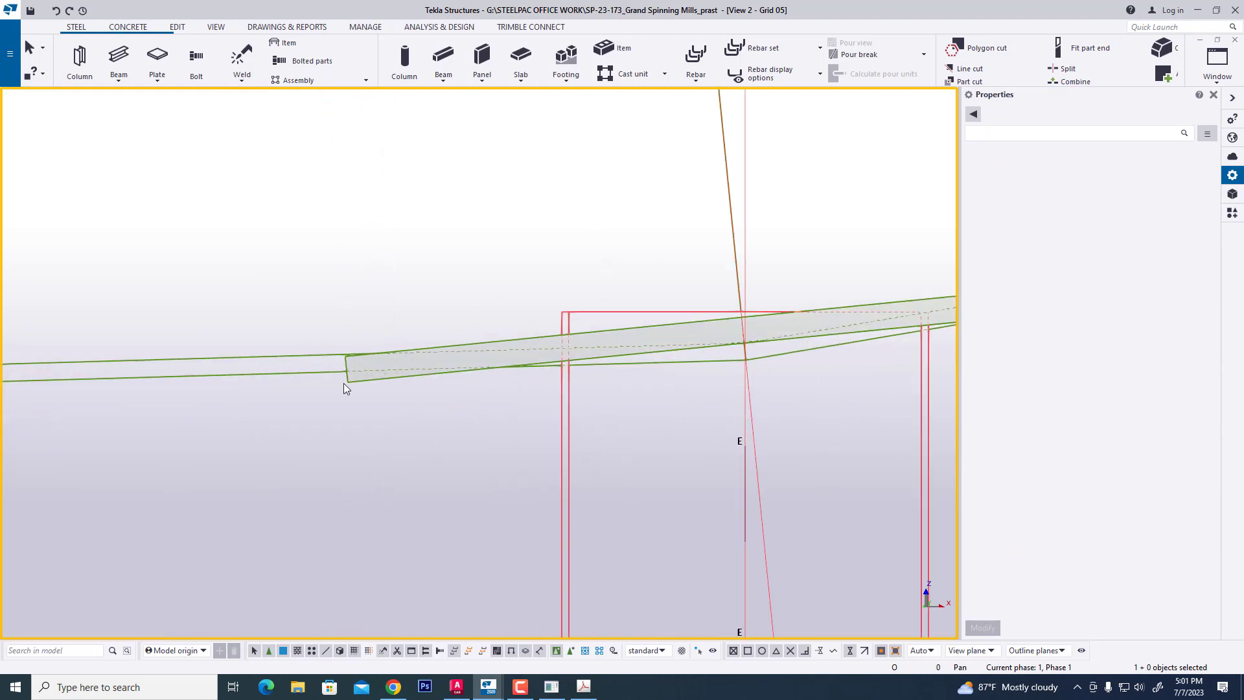
scroll(290, 364, down, 3)
drag(228, 274, 844, 396)
right_click(877, 383)
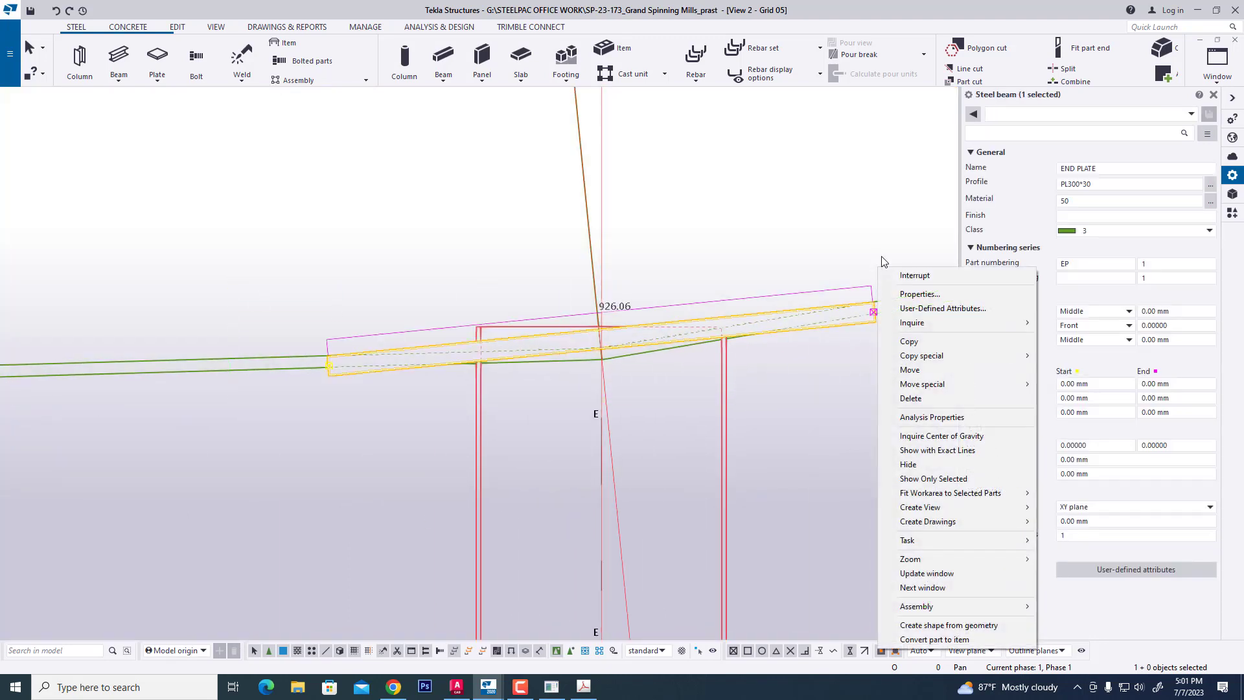
click(916, 371)
right_click(903, 336)
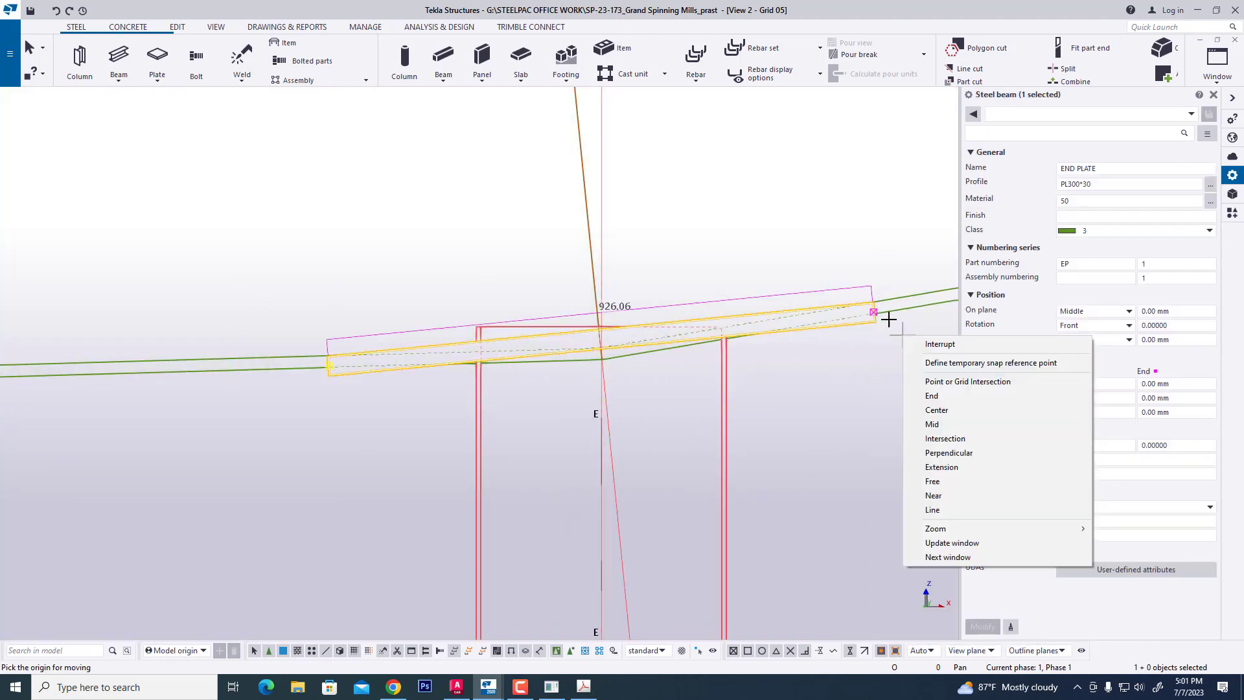
click(829, 363)
scroll(284, 339, up, 6)
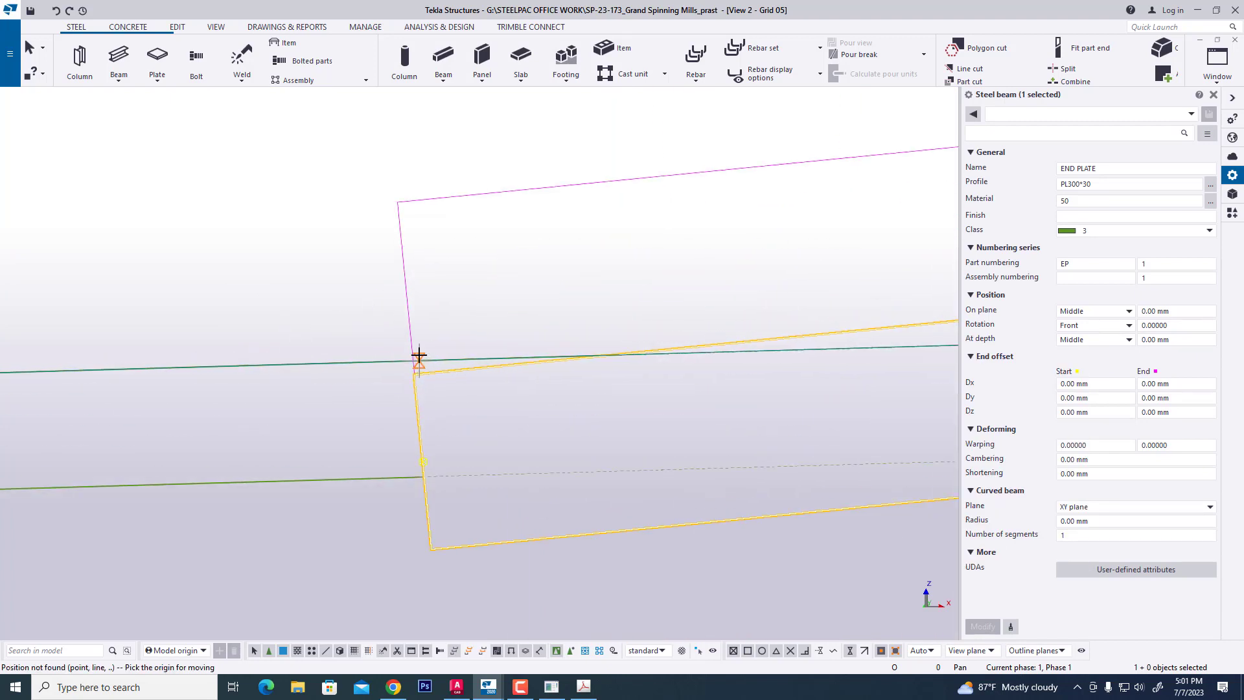
click(412, 383)
scroll(403, 355, up, 2)
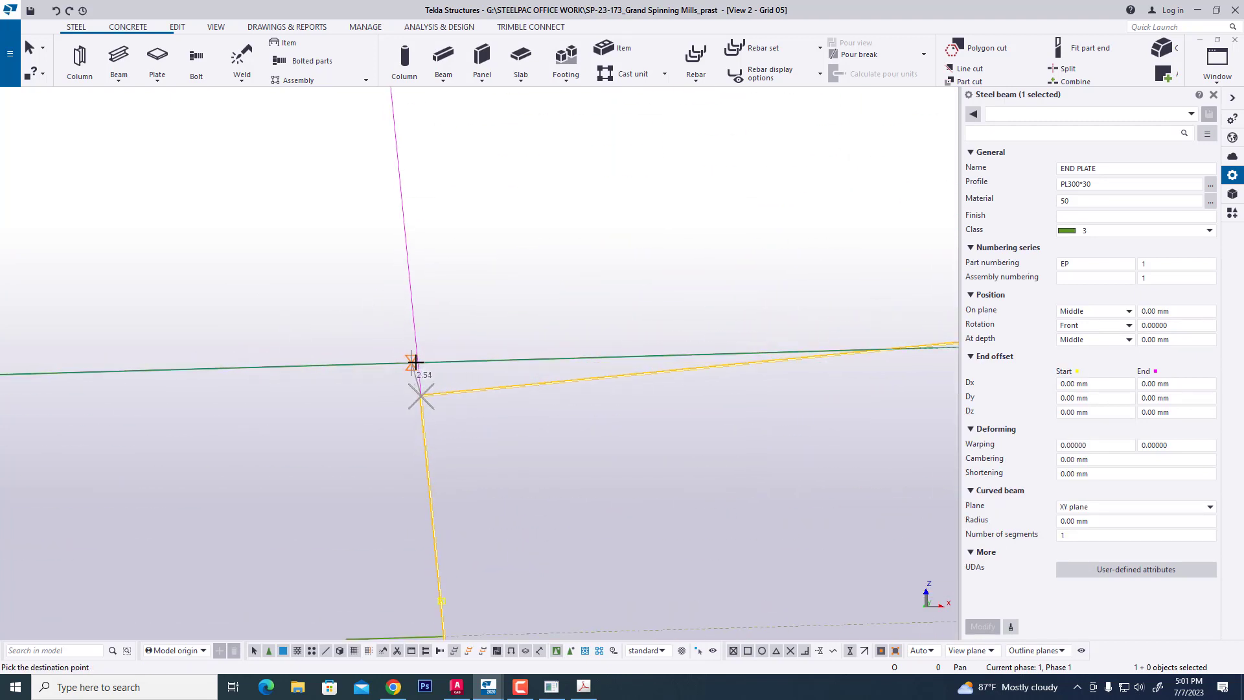
click(414, 362)
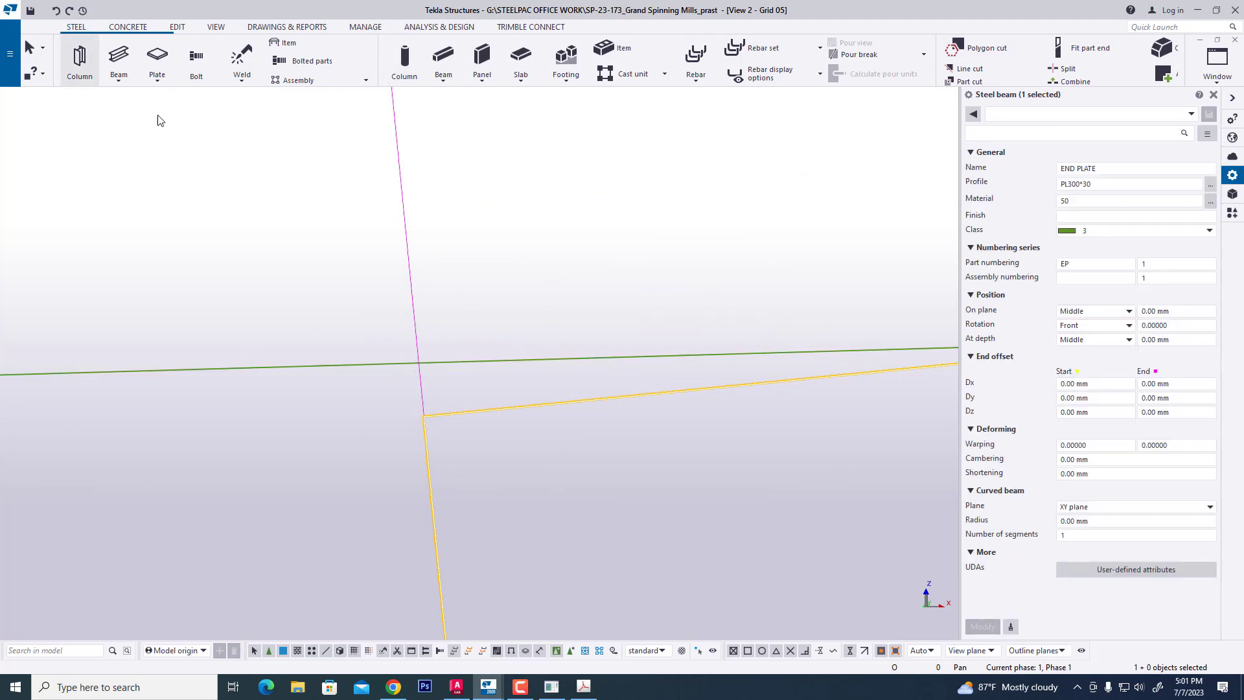
Draw a construction line along the end edge of the end plate at its lower end.
click(174, 32)
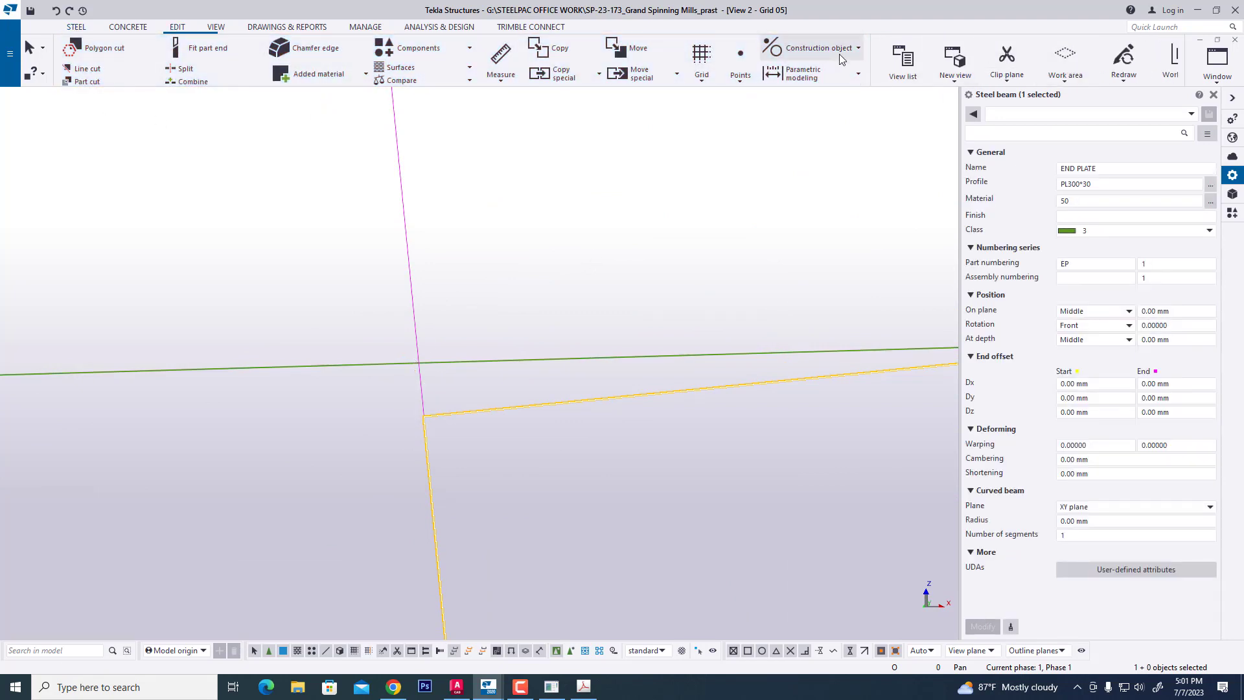
click(839, 53)
click(810, 79)
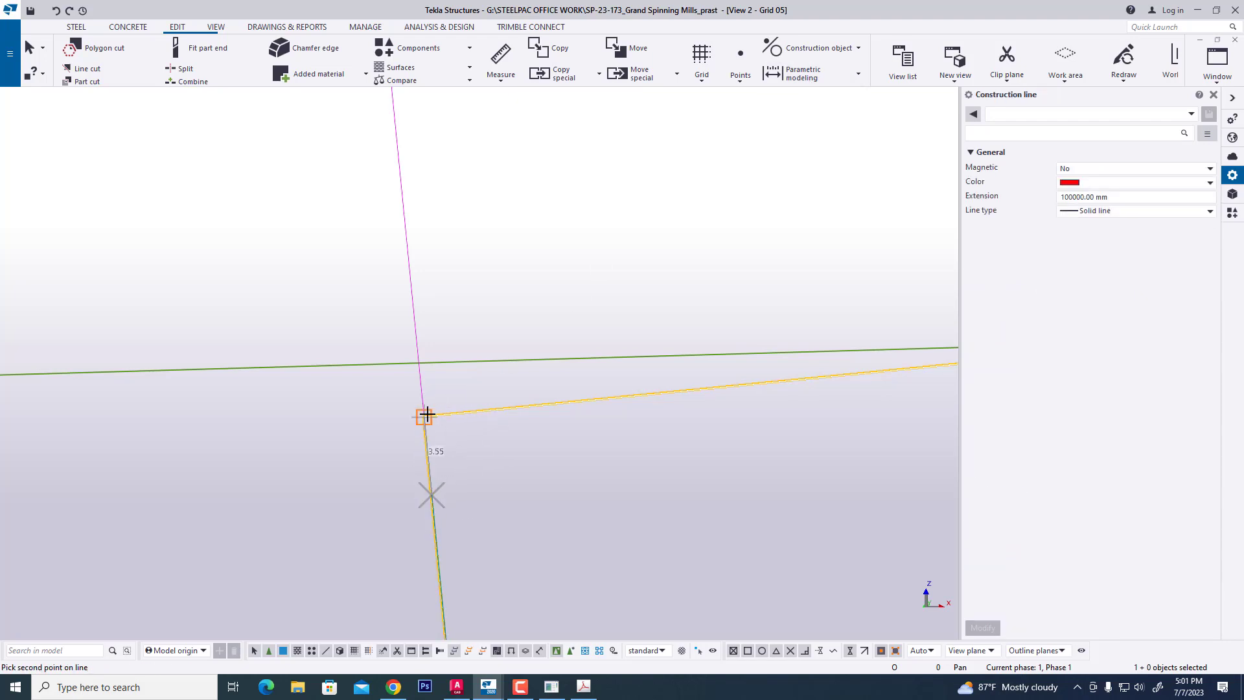
key(Escape)
scroll(472, 374, down, 2)
drag(473, 230, 163, 291)
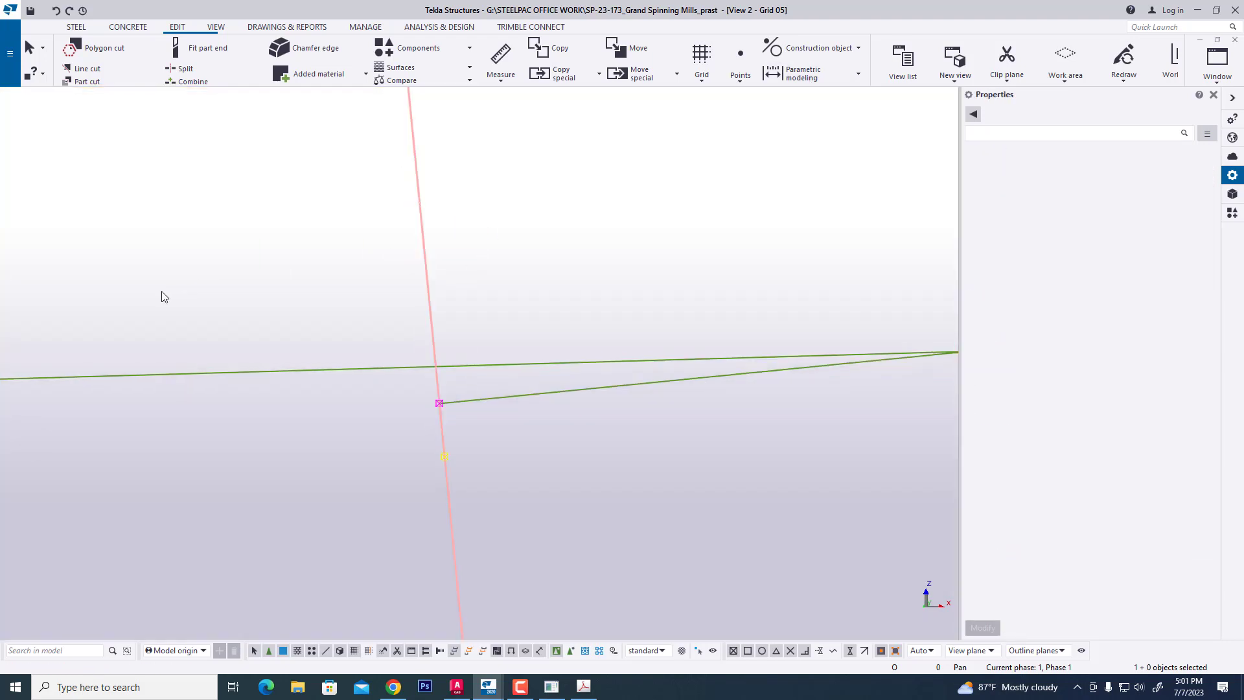
Move the end plate along the construction line so its lower end's top corner meets the rafter flange's upper edge.
click(480, 405)
scroll(456, 321, up, 3)
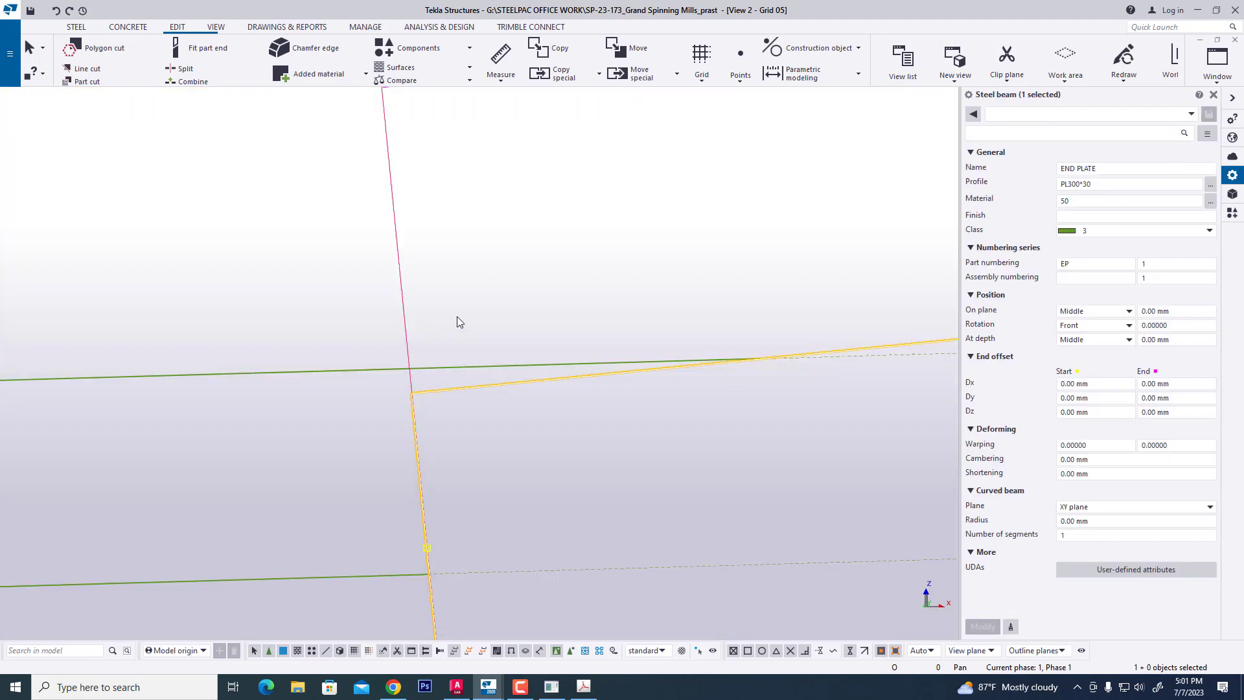
right_click(457, 316)
click(508, 395)
click(408, 392)
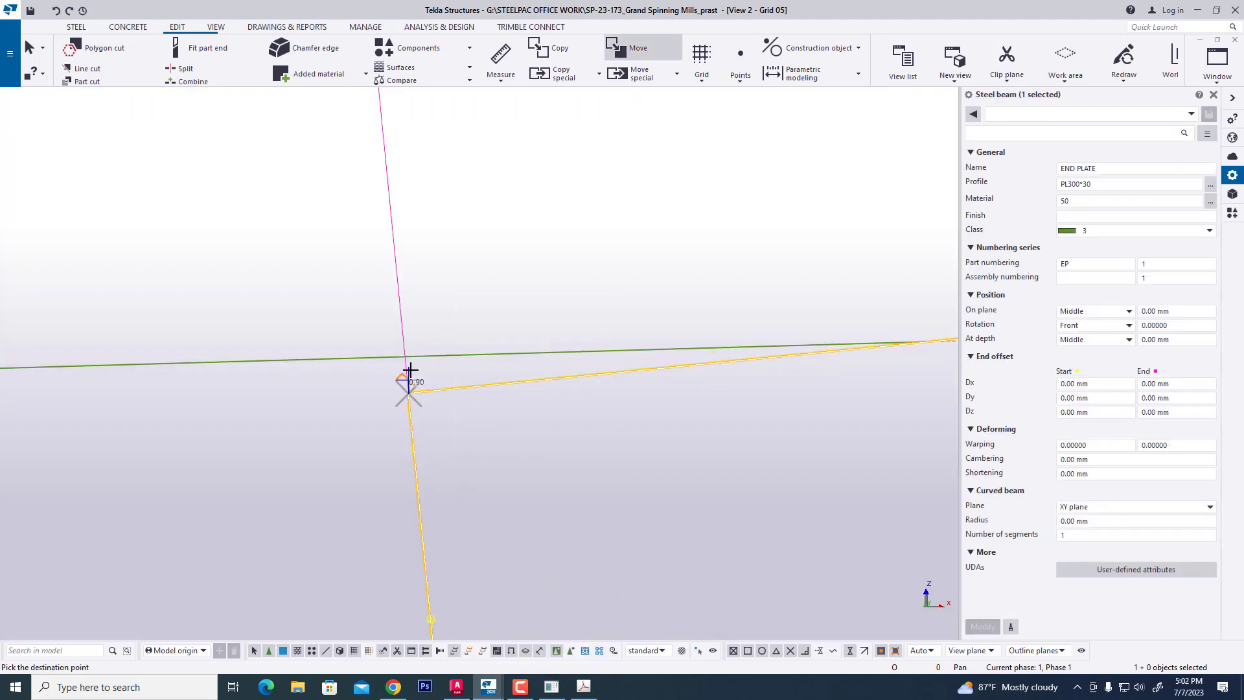
click(406, 356)
click(313, 415)
scroll(322, 396, up, 5)
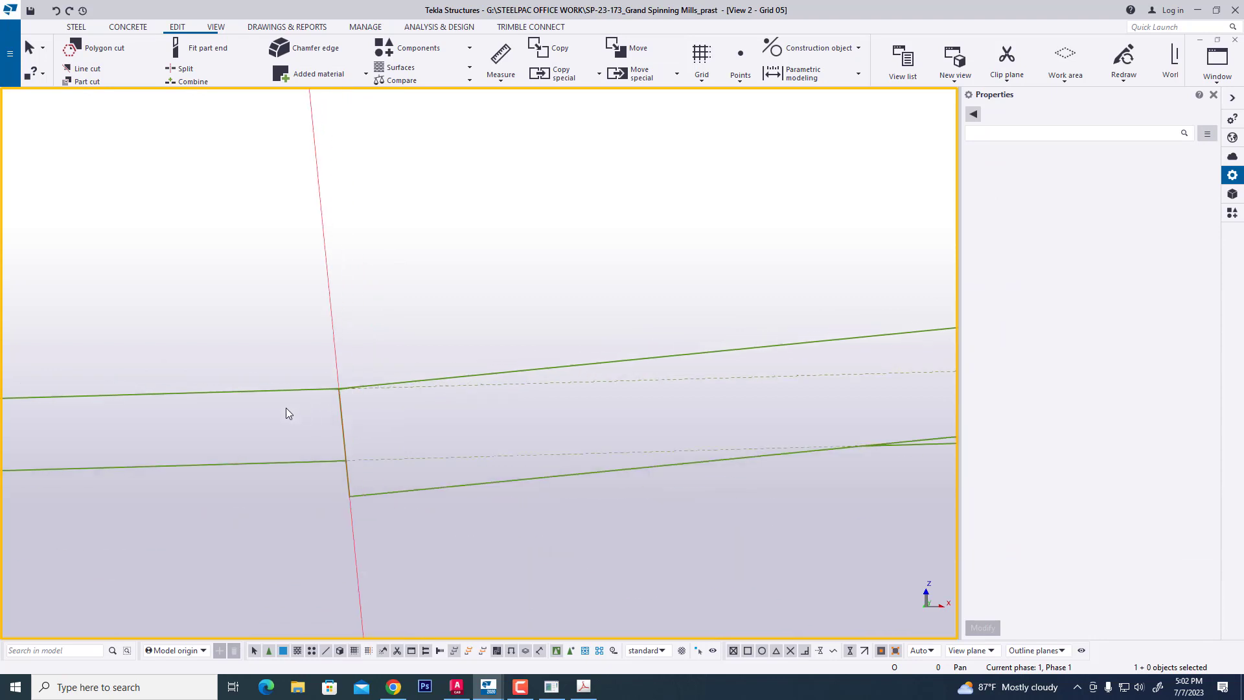
Move the end plate's higher-side end point so that end's top corner meets the rafter flange's upper edge.
scroll(259, 423, down, 2)
middle_drag(757, 415, 415, 462)
scroll(878, 378, up, 4)
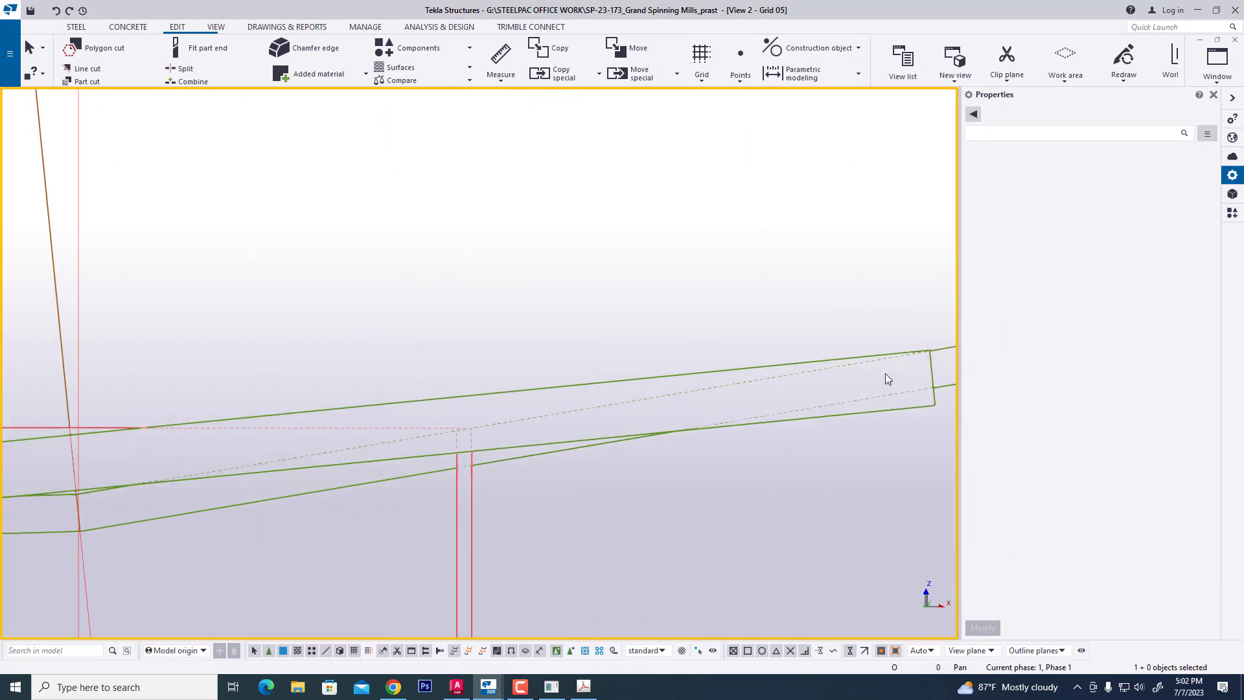
middle_drag(894, 372, 613, 414)
scroll(672, 392, up, 4)
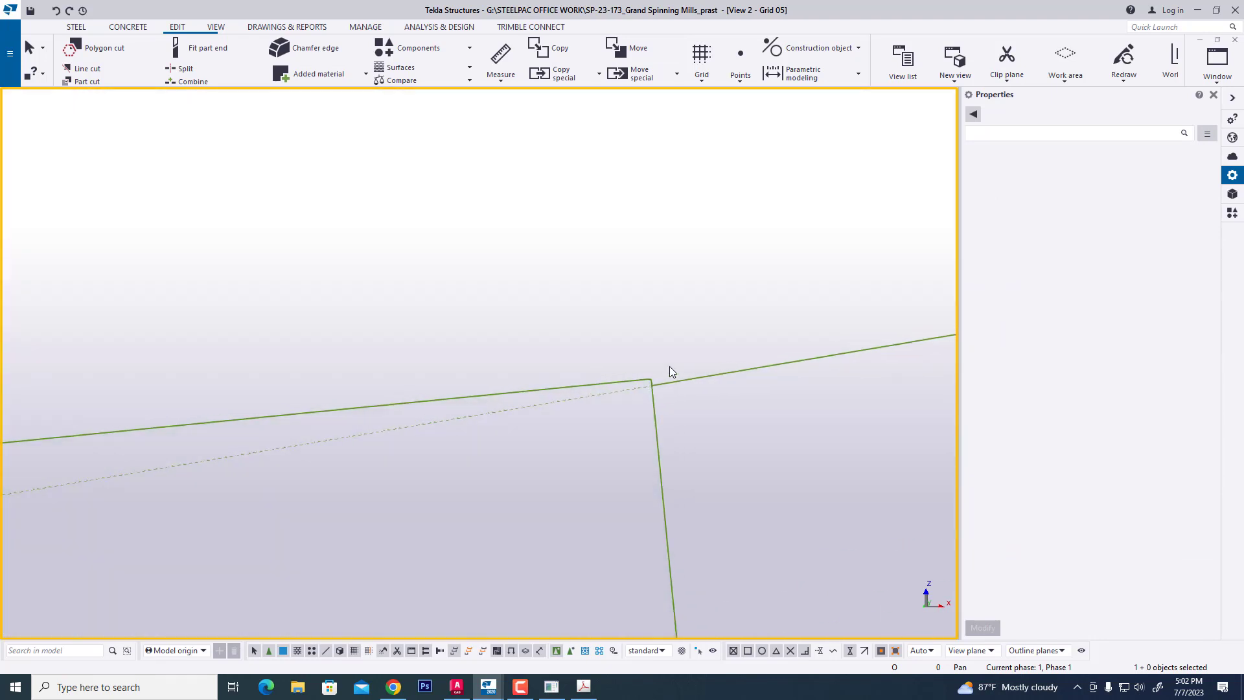
scroll(612, 357, down, 2)
click(643, 414)
scroll(570, 408, down, 2)
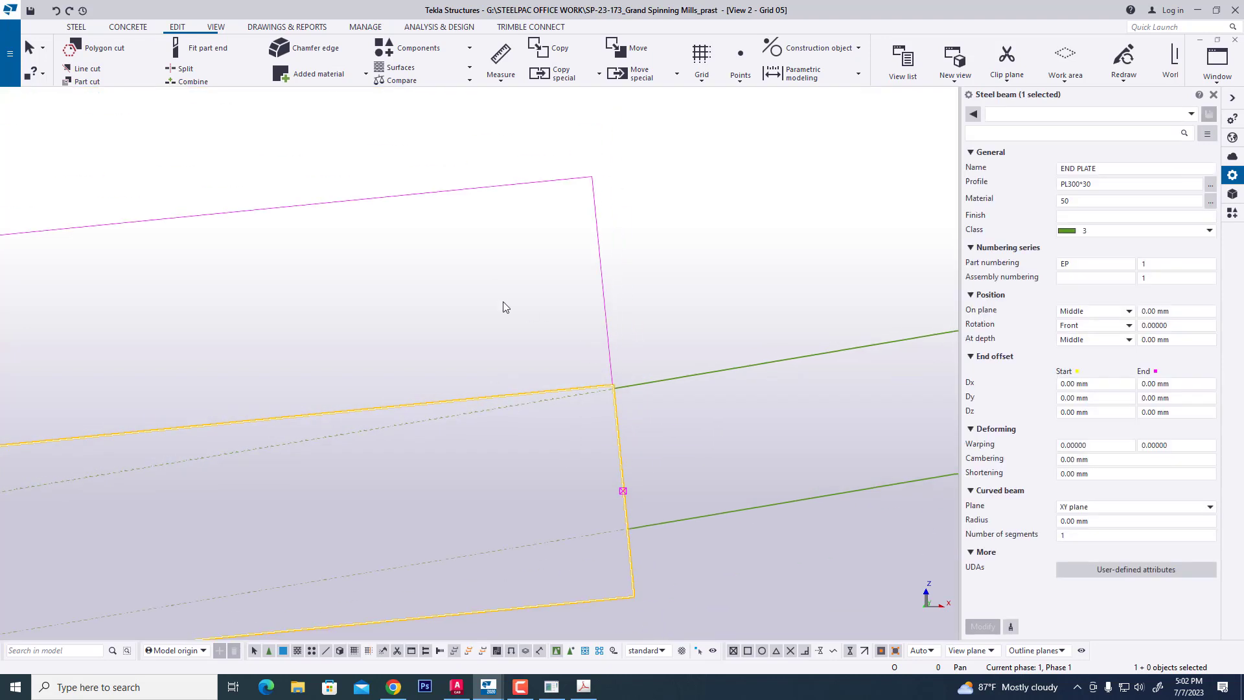
alt+drag(494, 286, 769, 577)
right_click(680, 350)
click(721, 423)
scroll(597, 369, up, 3)
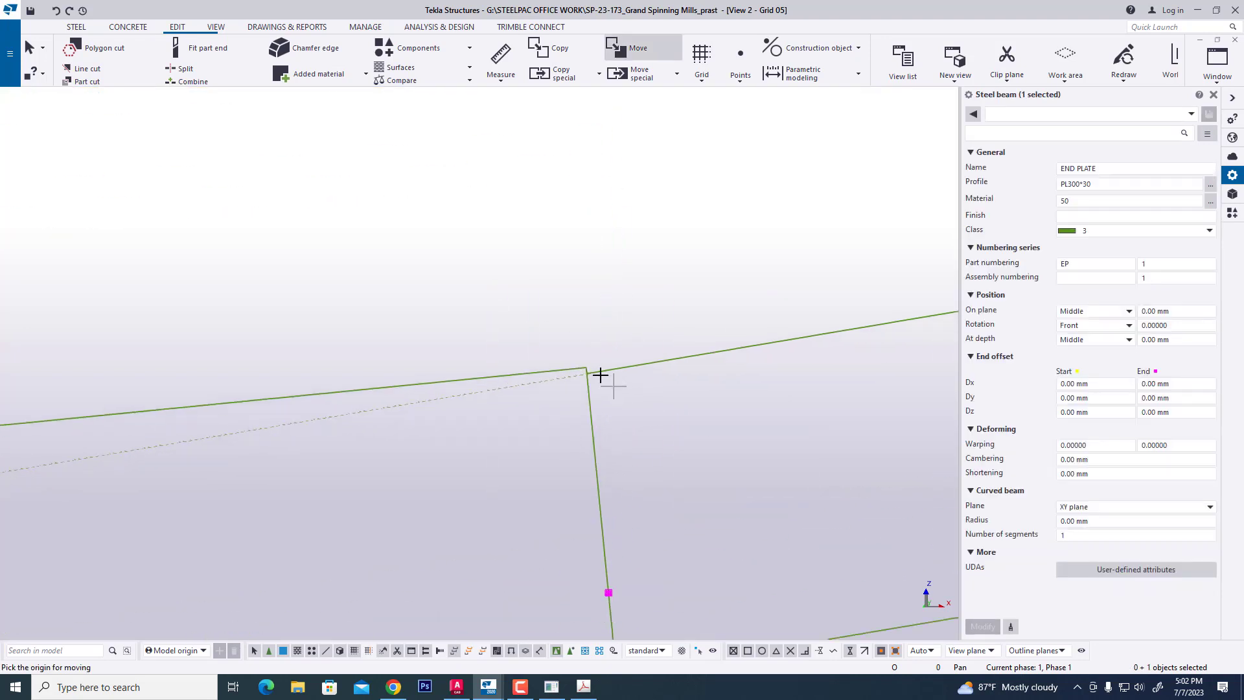
click(592, 368)
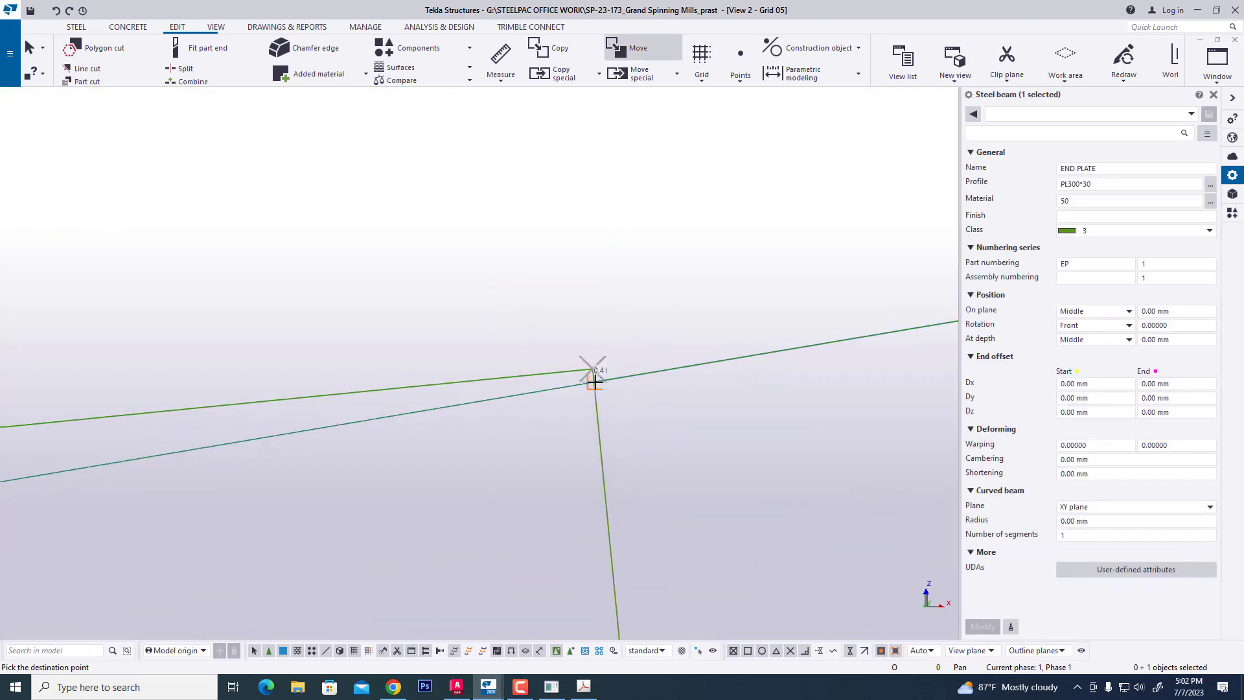
click(594, 381)
scroll(713, 311, up, 3)
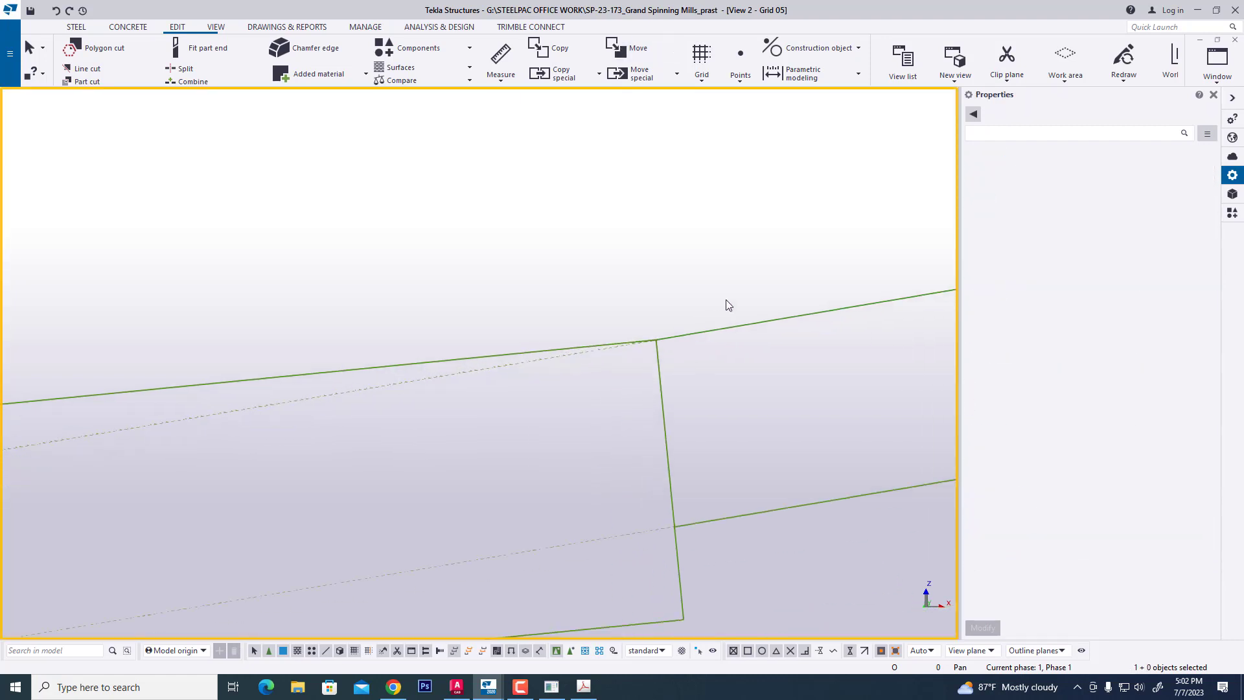
Copy the end plate 30 mm down from its top corner to its bottom corner to form the column-side plate.
scroll(749, 310, down, 5)
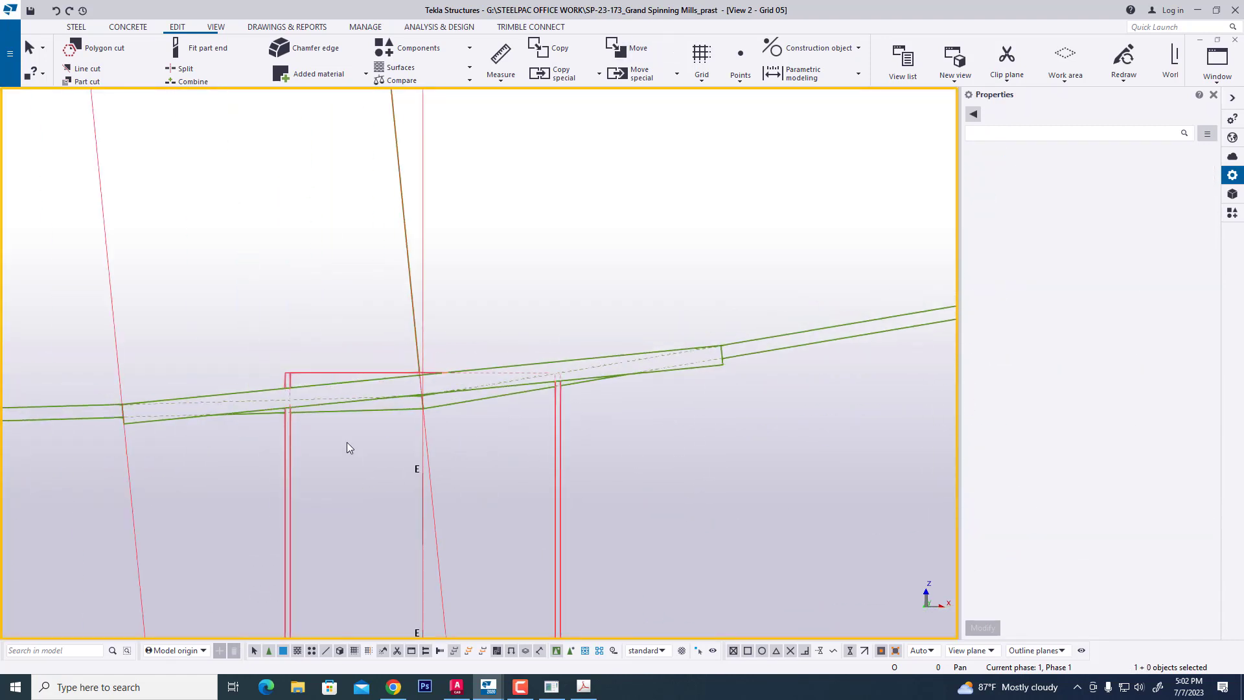
click(321, 385)
right_click(320, 386)
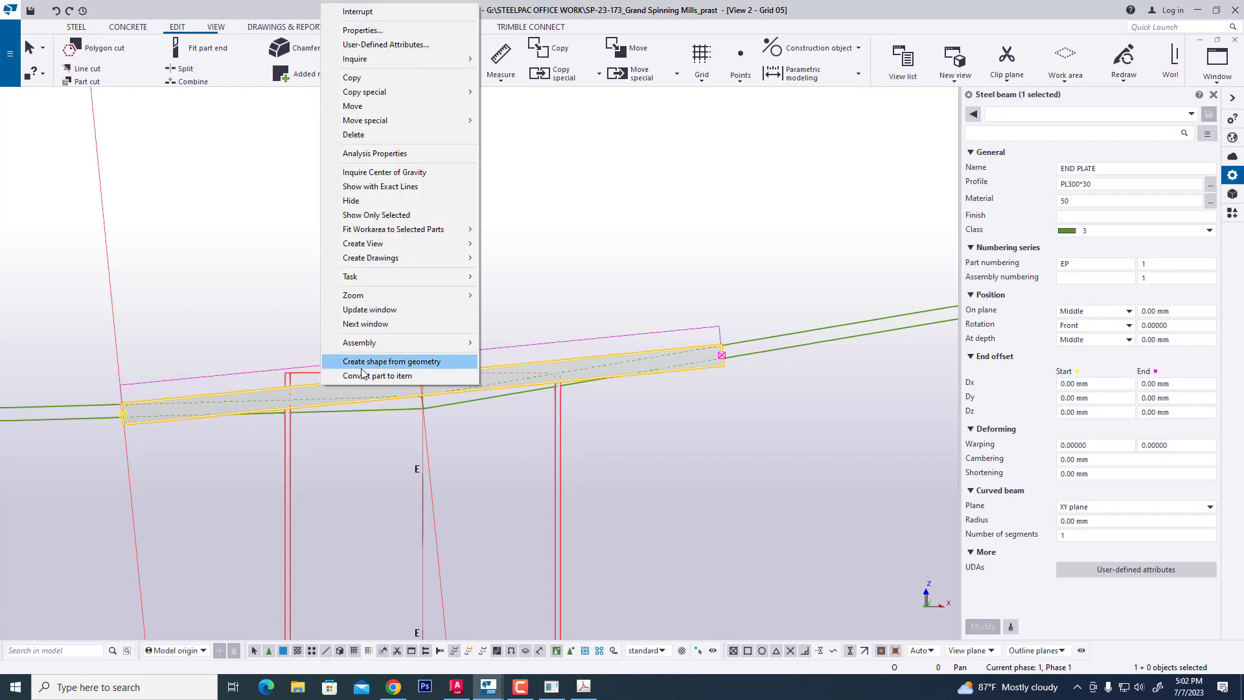
click(395, 79)
scroll(797, 347, up, 4)
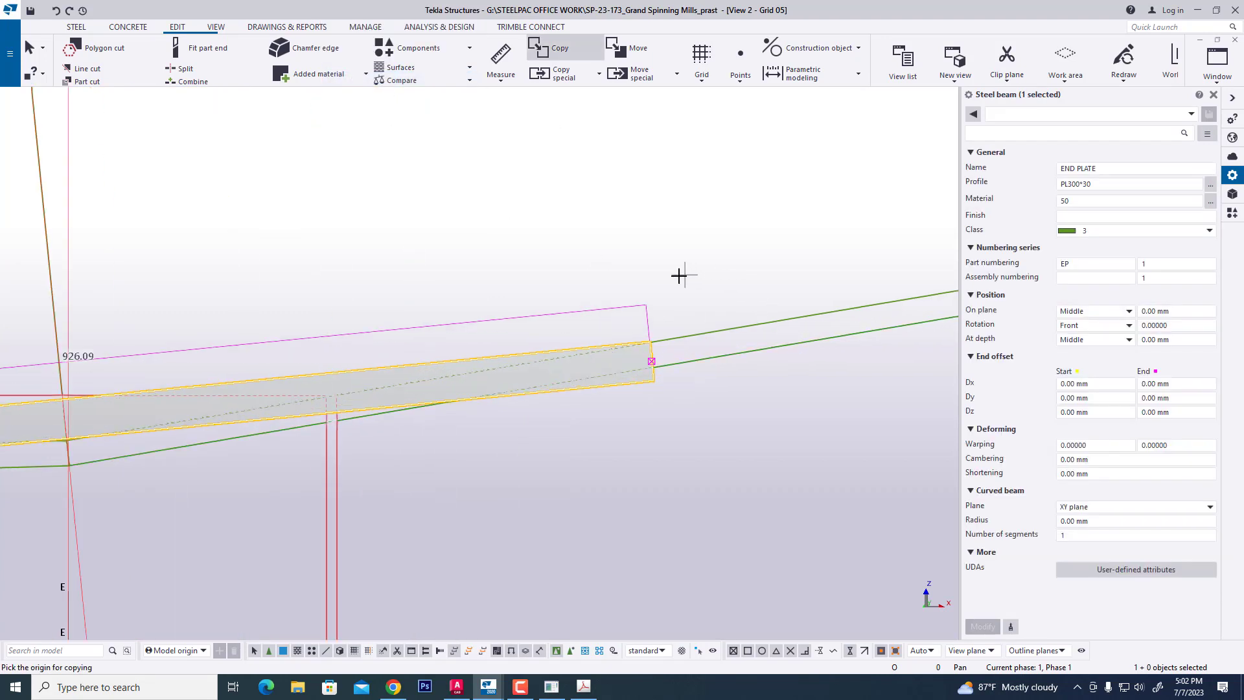
click(650, 342)
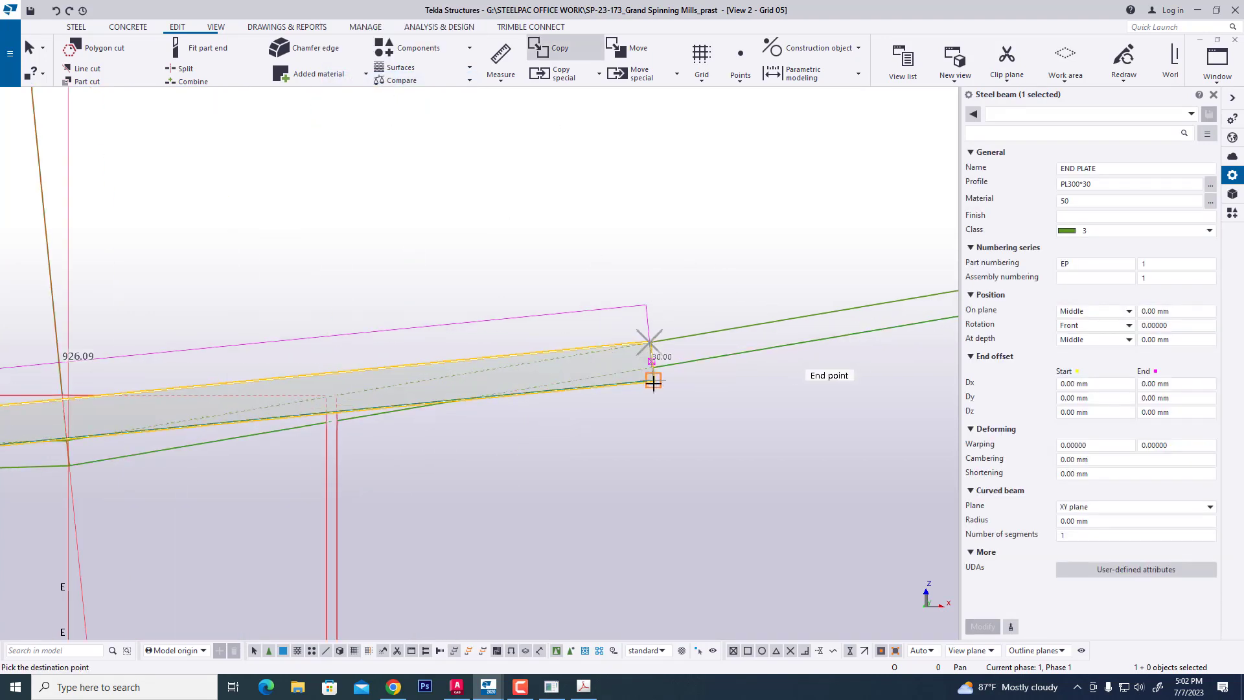
key(Escape)
scroll(719, 345, down, 3)
click(713, 455)
scroll(737, 403, down, 2)
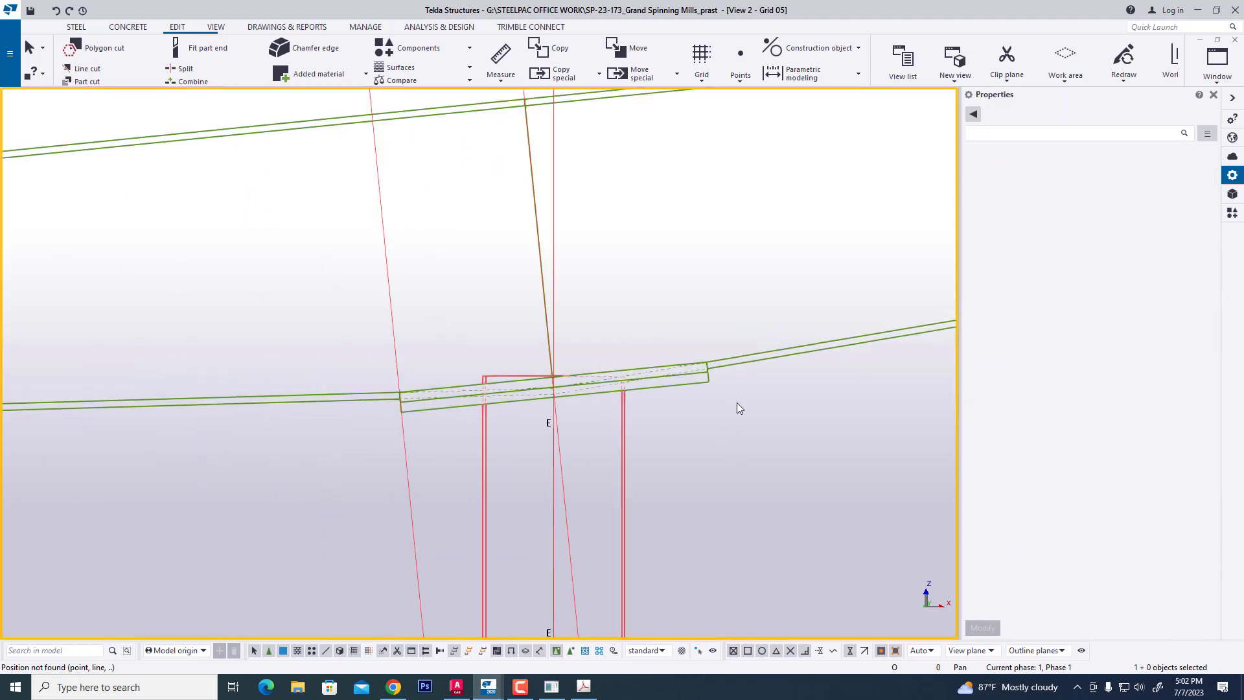
scroll(433, 414, up, 2)
scroll(430, 429, up, 2)
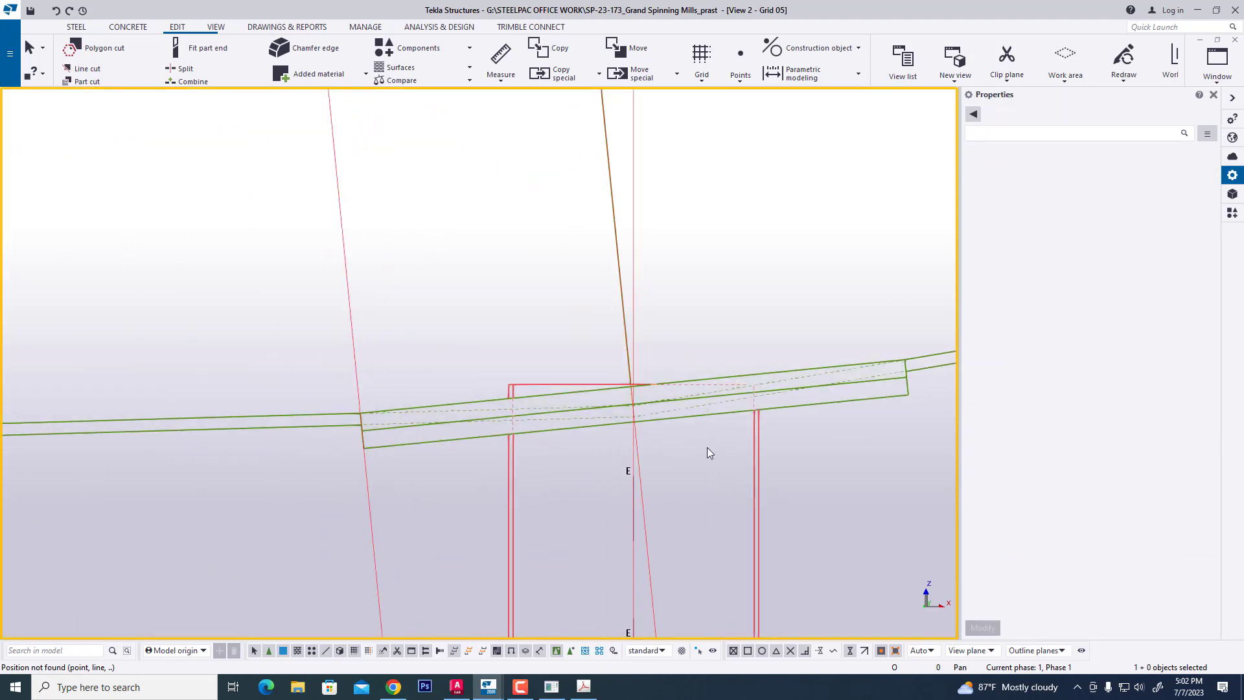
click(844, 395)
click(705, 334)
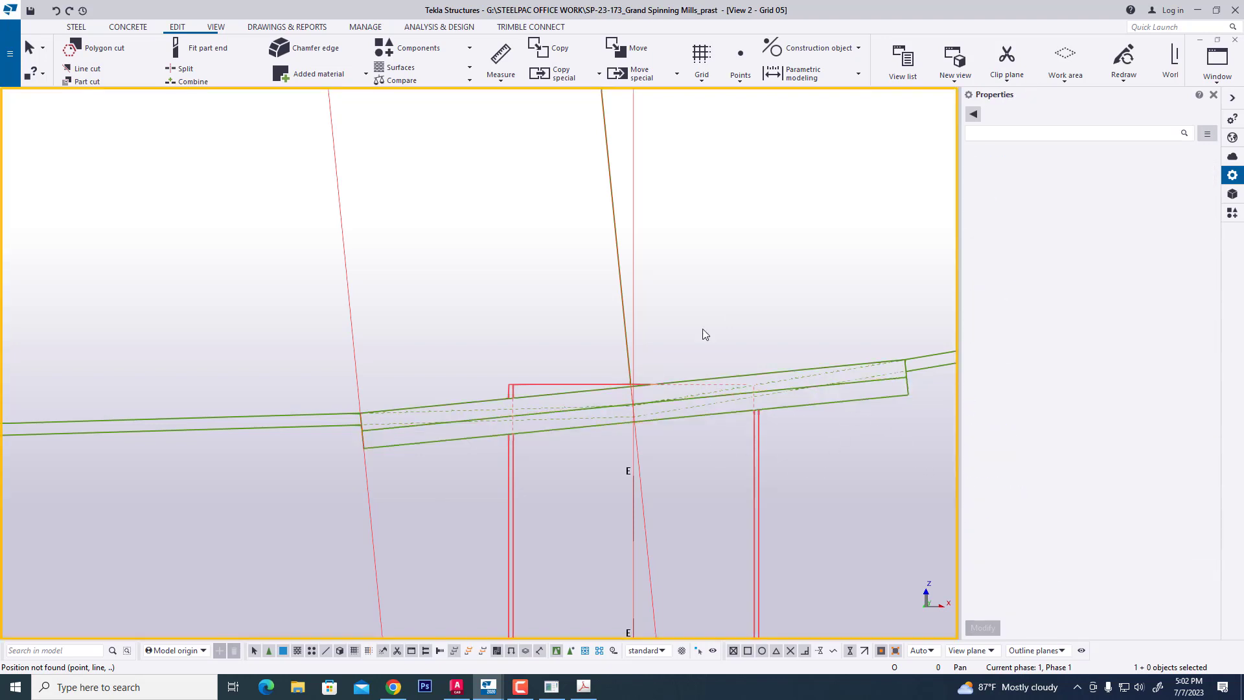
Bolt the two end plates together, setting the bolt group's direction along their contact line from the lower end to the higher end.
click(66, 26)
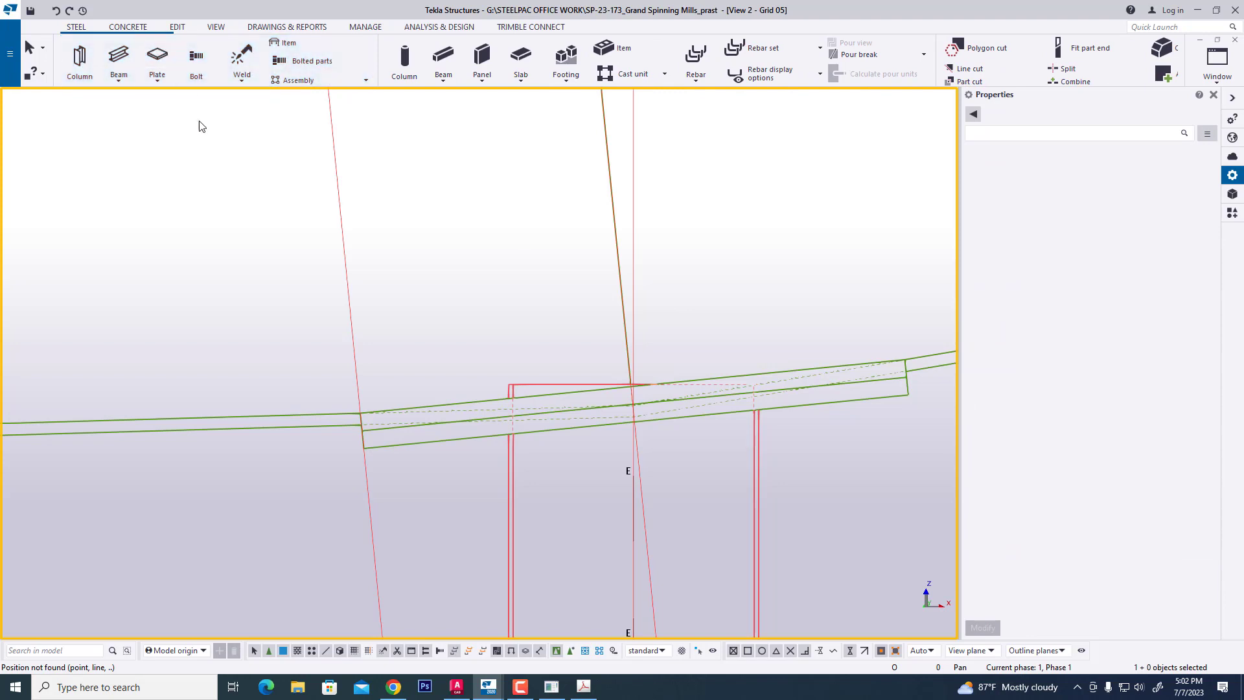
click(196, 61)
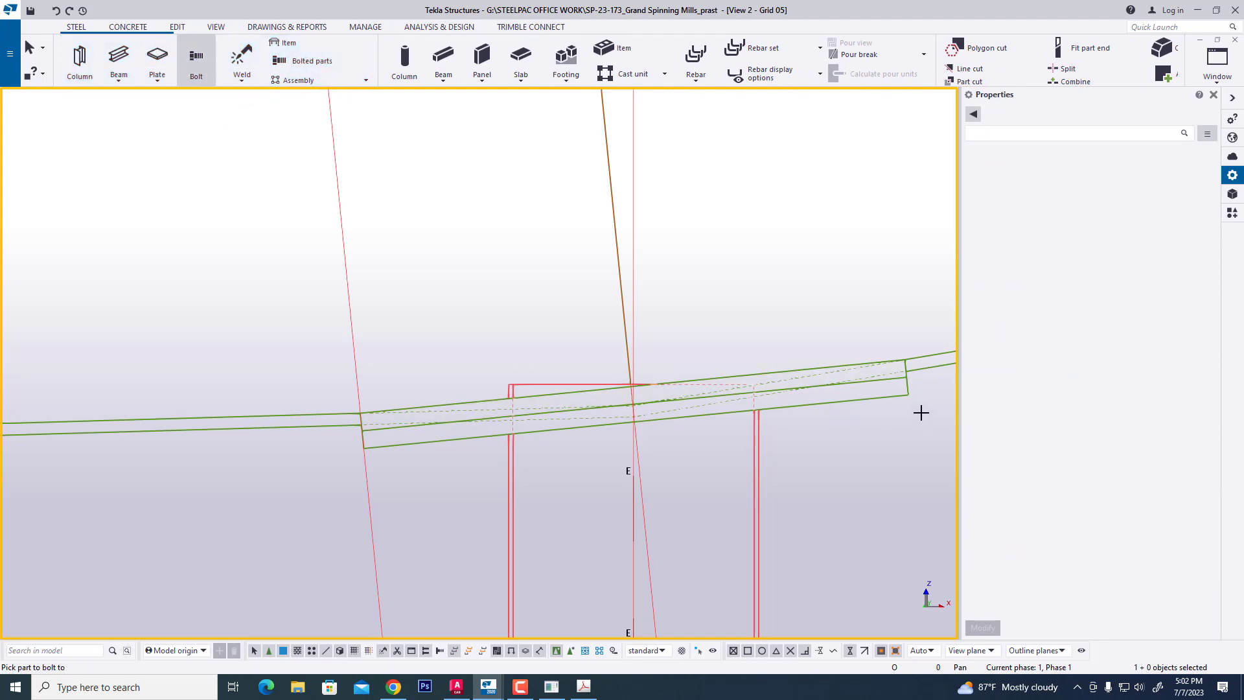
scroll(918, 409, up, 2)
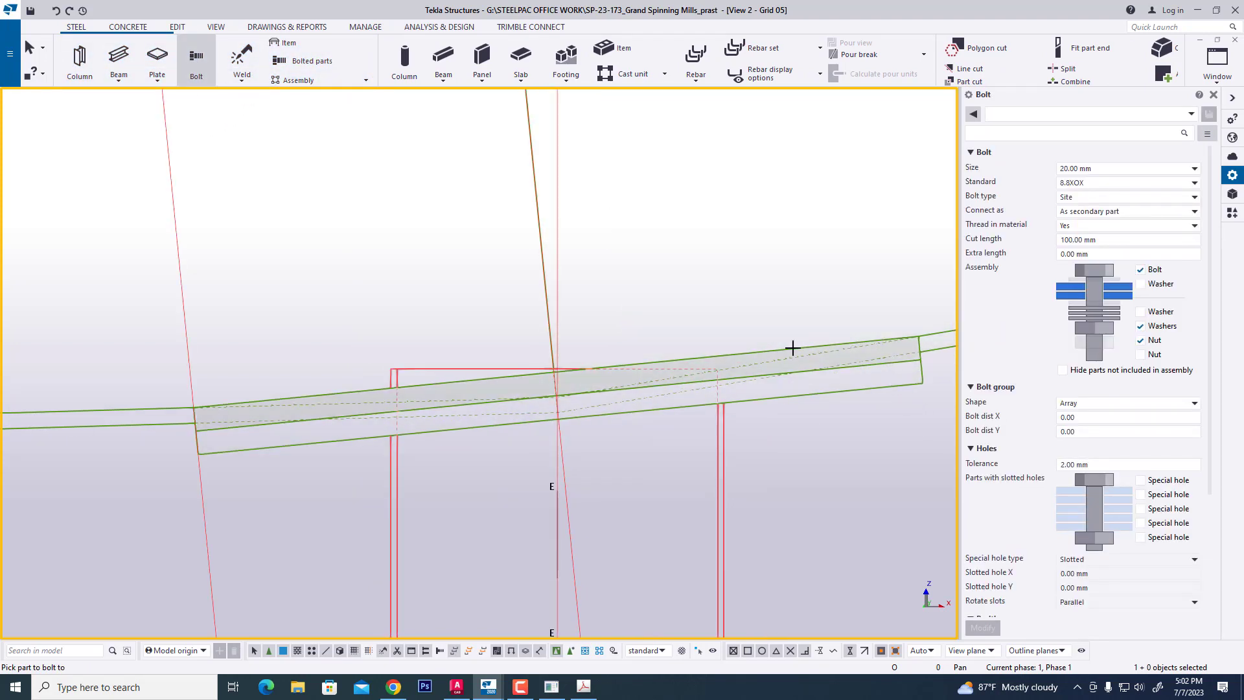
scroll(402, 376, up, 2)
click(402, 393)
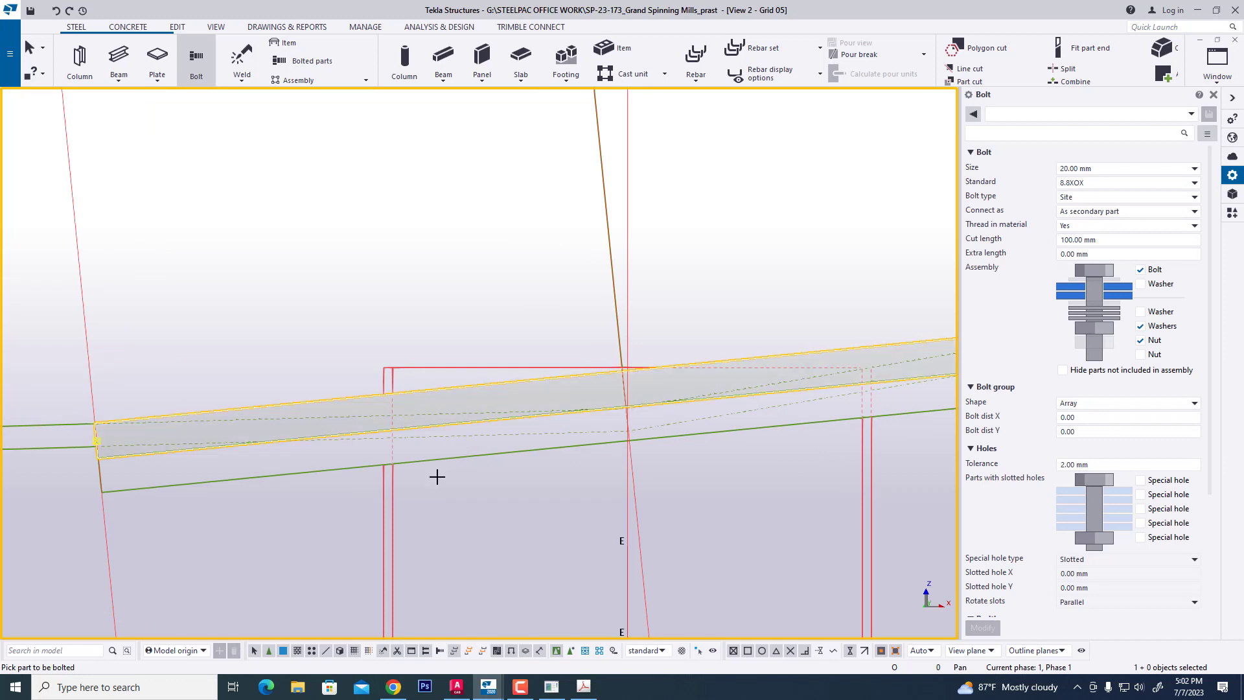
scroll(311, 470, down, 1)
scroll(273, 493, down, 1)
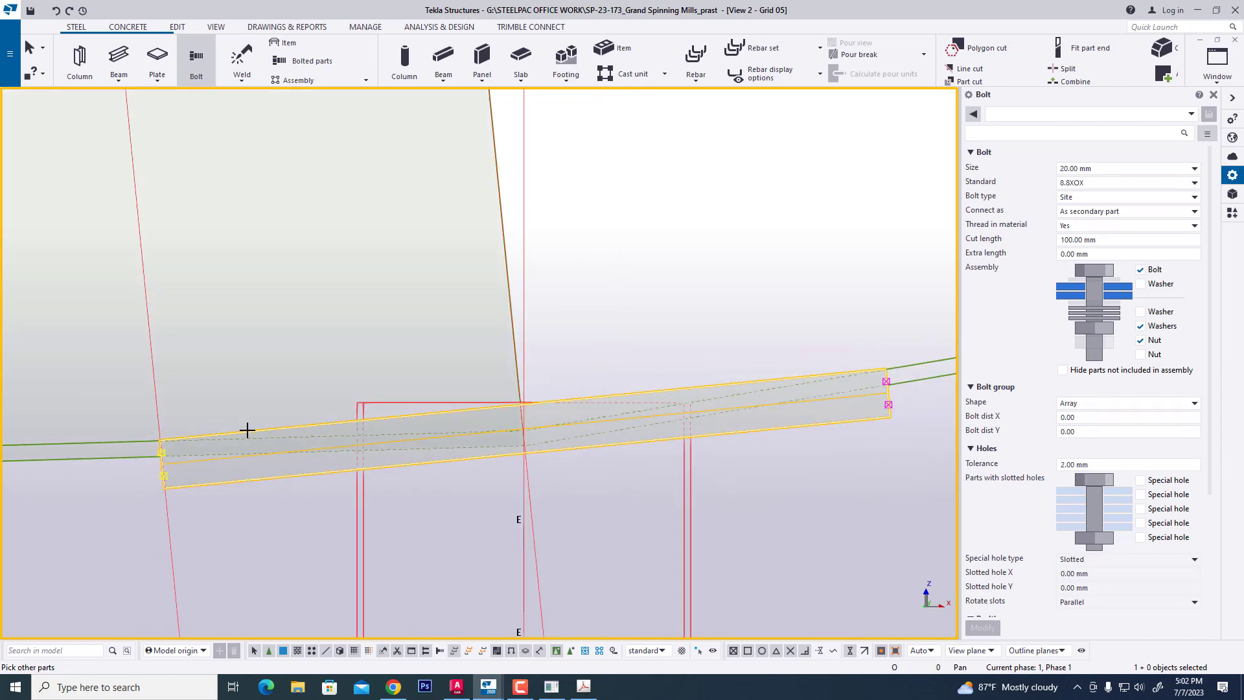
middle_click(155, 473)
click(162, 464)
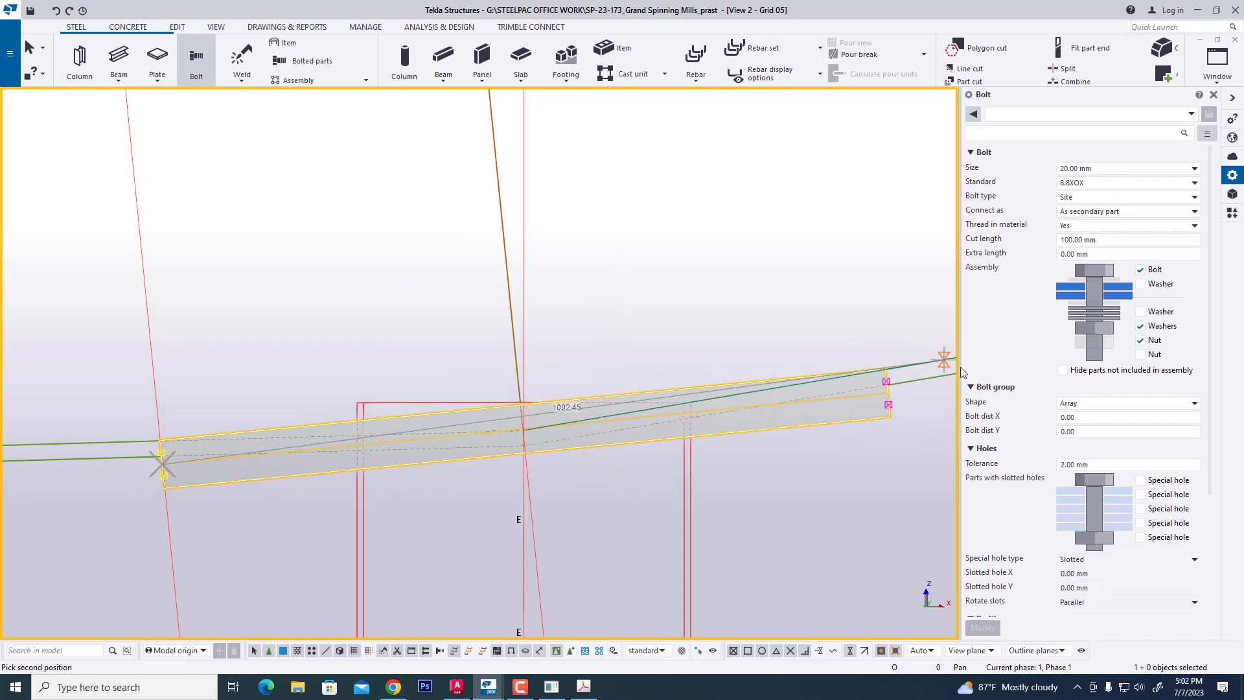
click(887, 393)
key(Escape)
scroll(414, 338, down, 1)
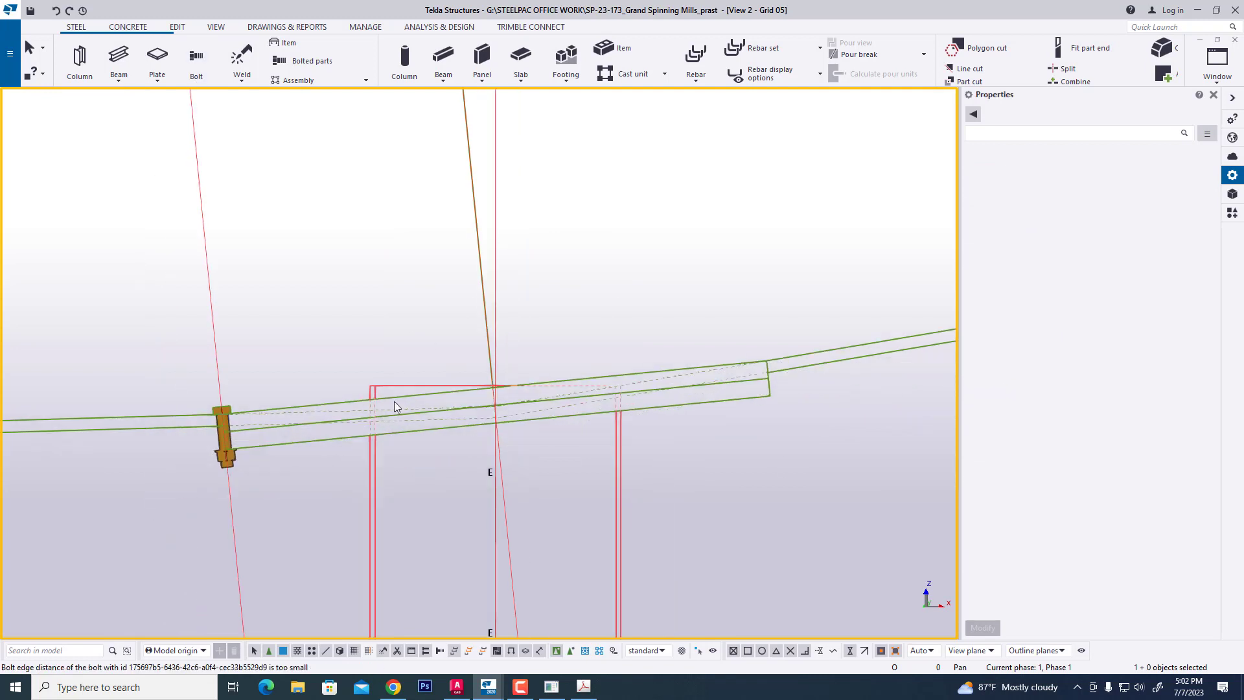
Select the new bolt at the plates' lower end and set its size to 30 mm.
scroll(193, 473, up, 2)
click(250, 445)
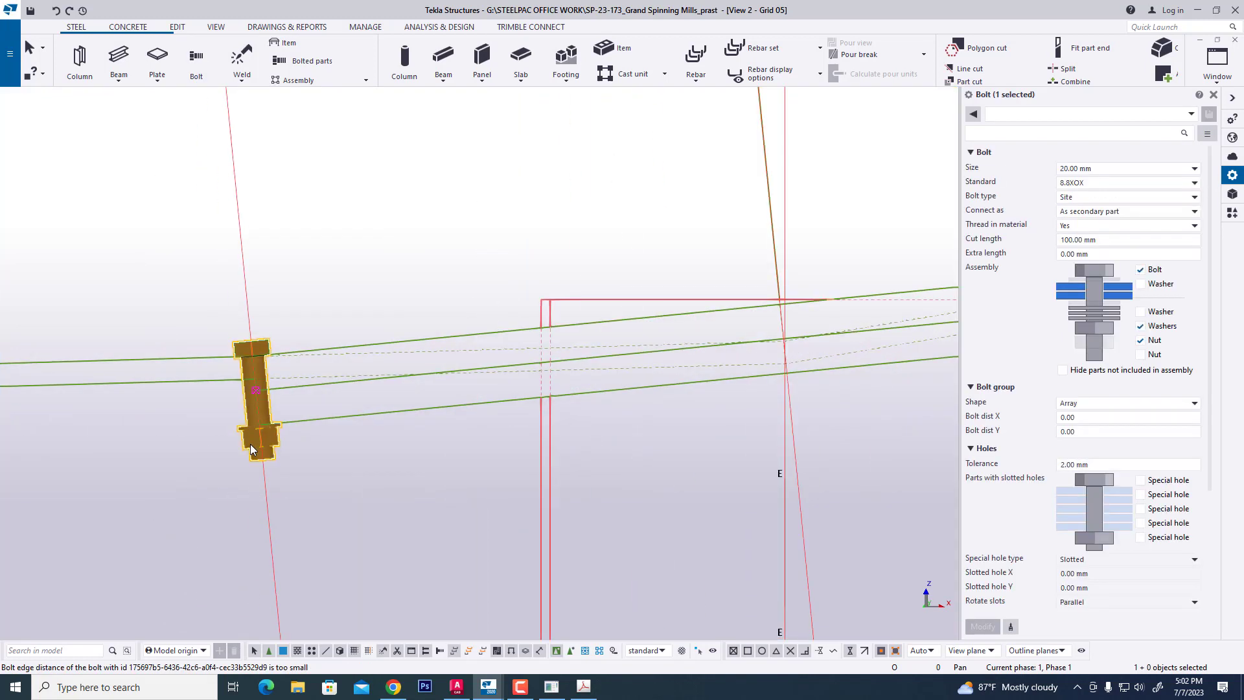
click(1131, 168)
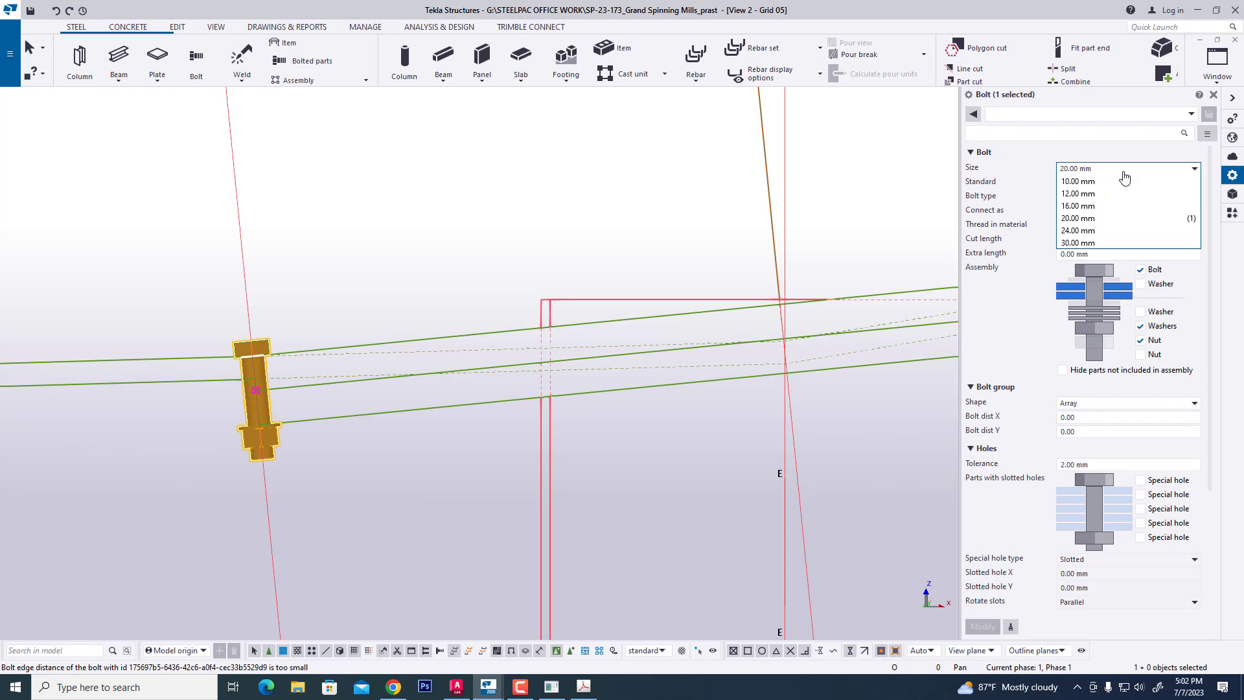
click(1107, 243)
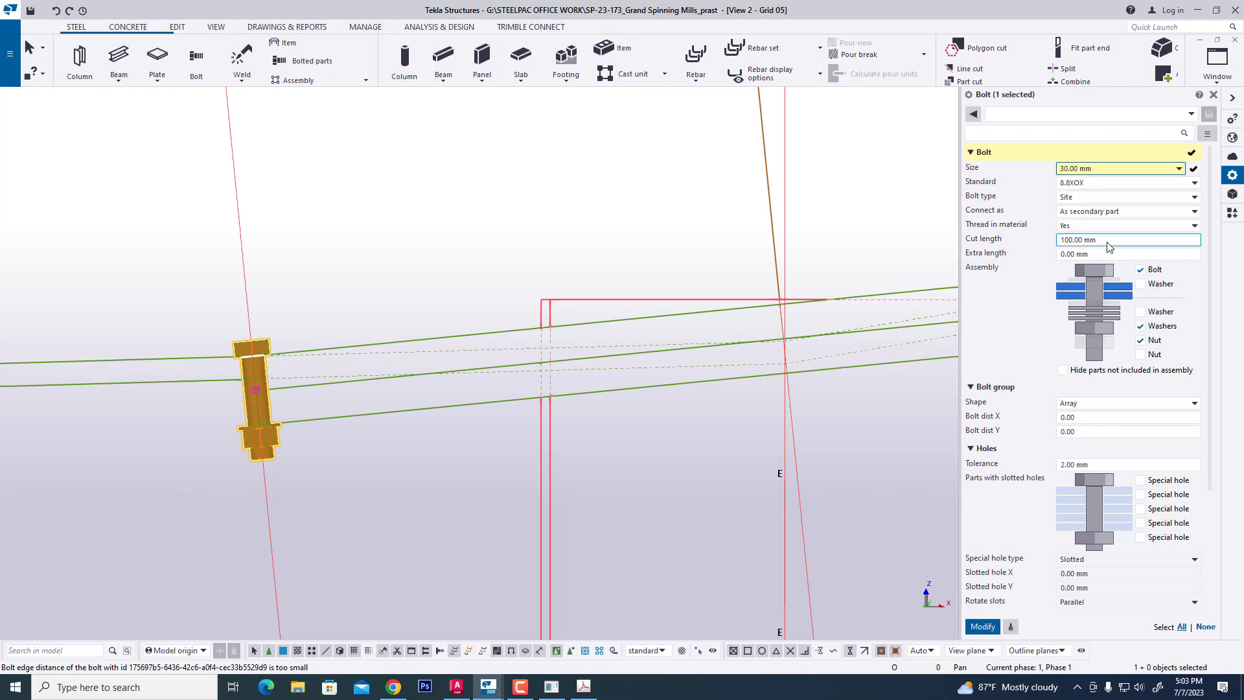
Check the Standard Bolt Spacing PDF and set the bolt group distances to 120 3*185 120 in X and 130 in Y.
click(1077, 431)
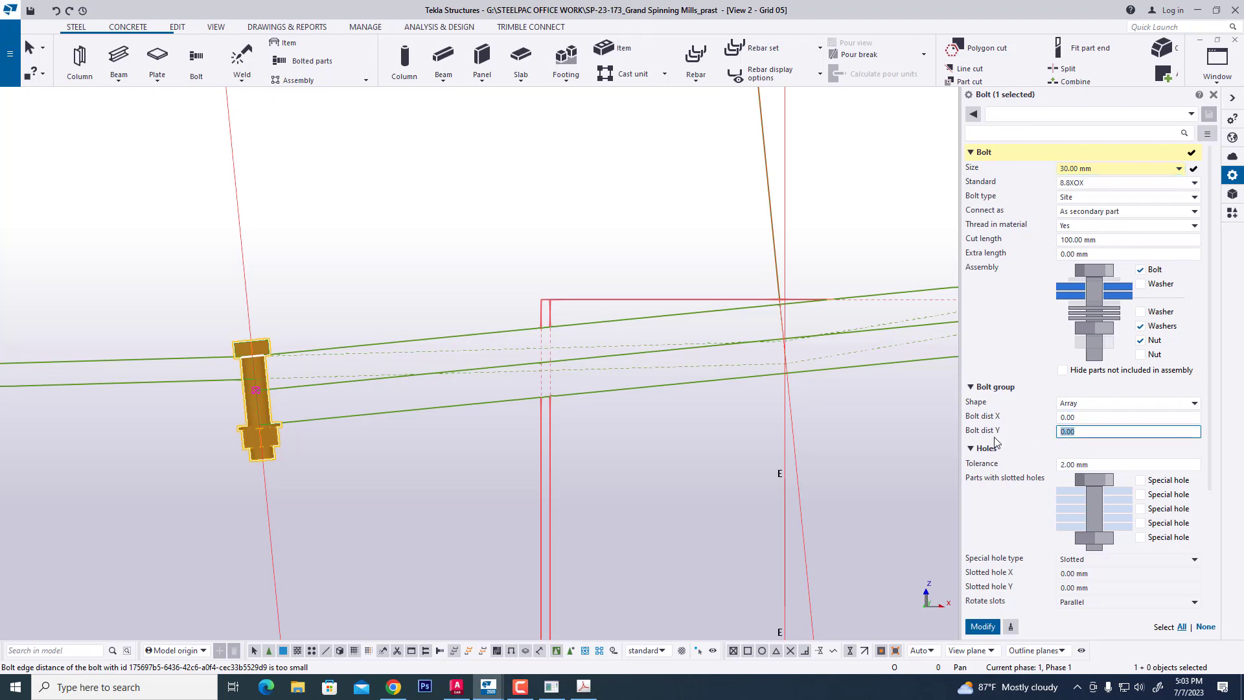
click(581, 696)
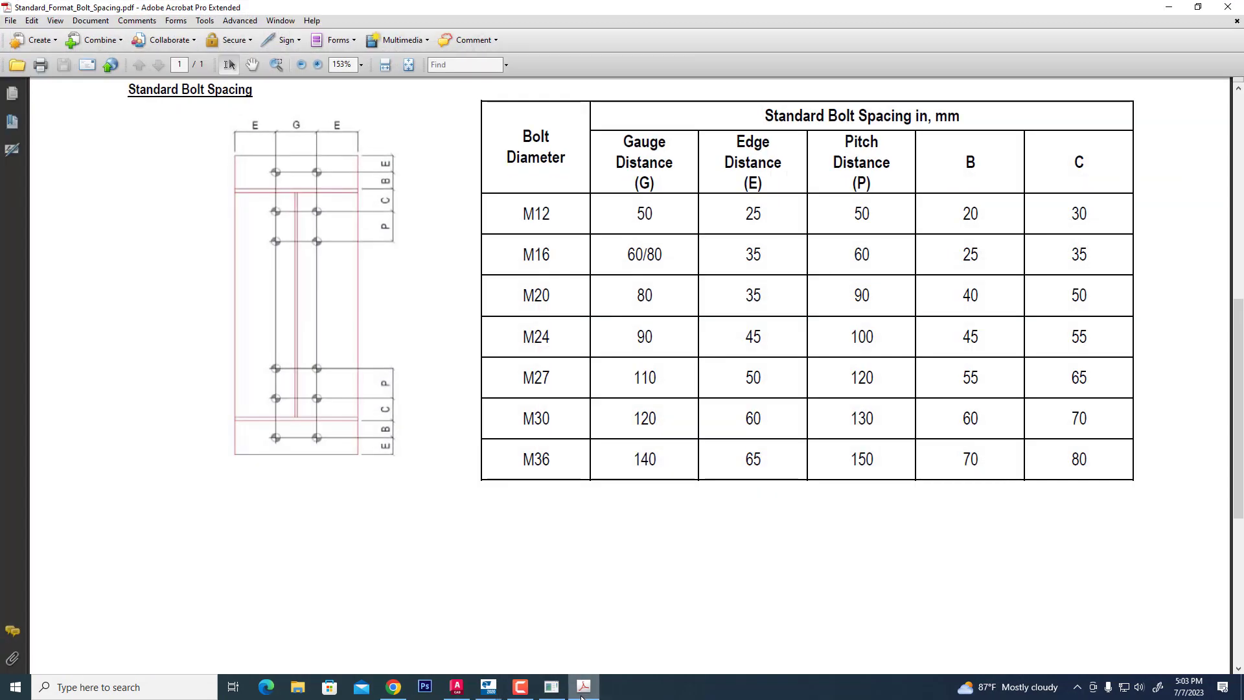
click(581, 696)
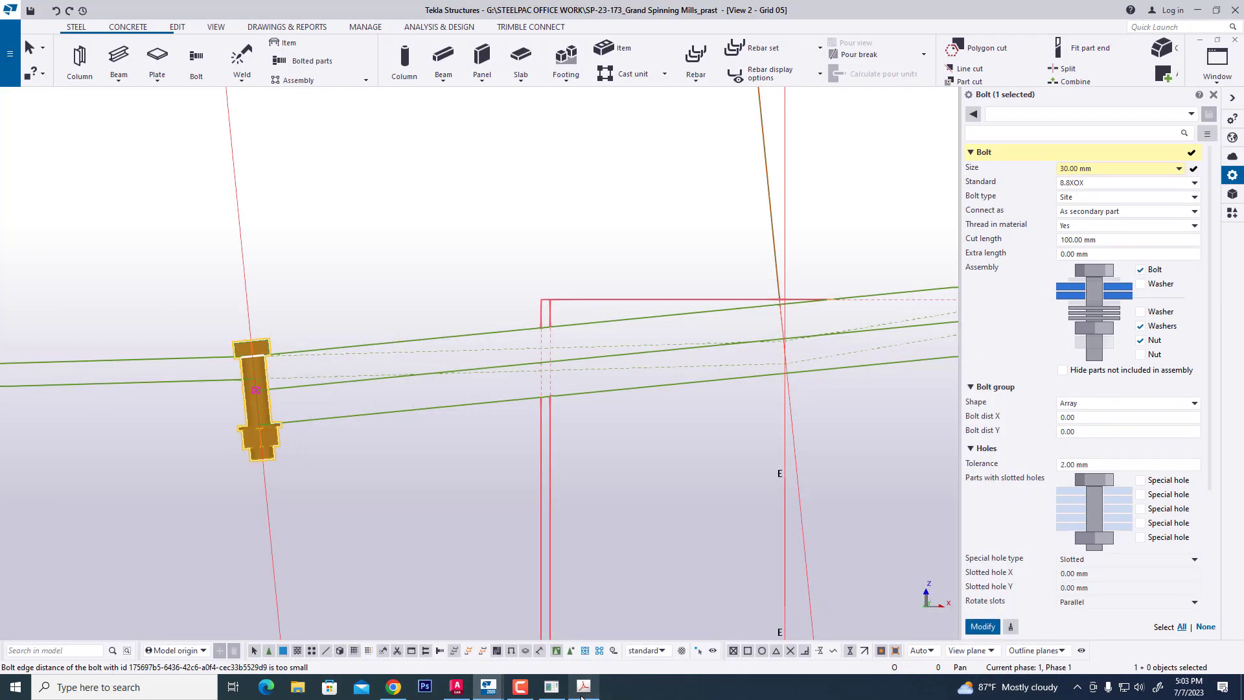
click(1077, 432)
text(130)
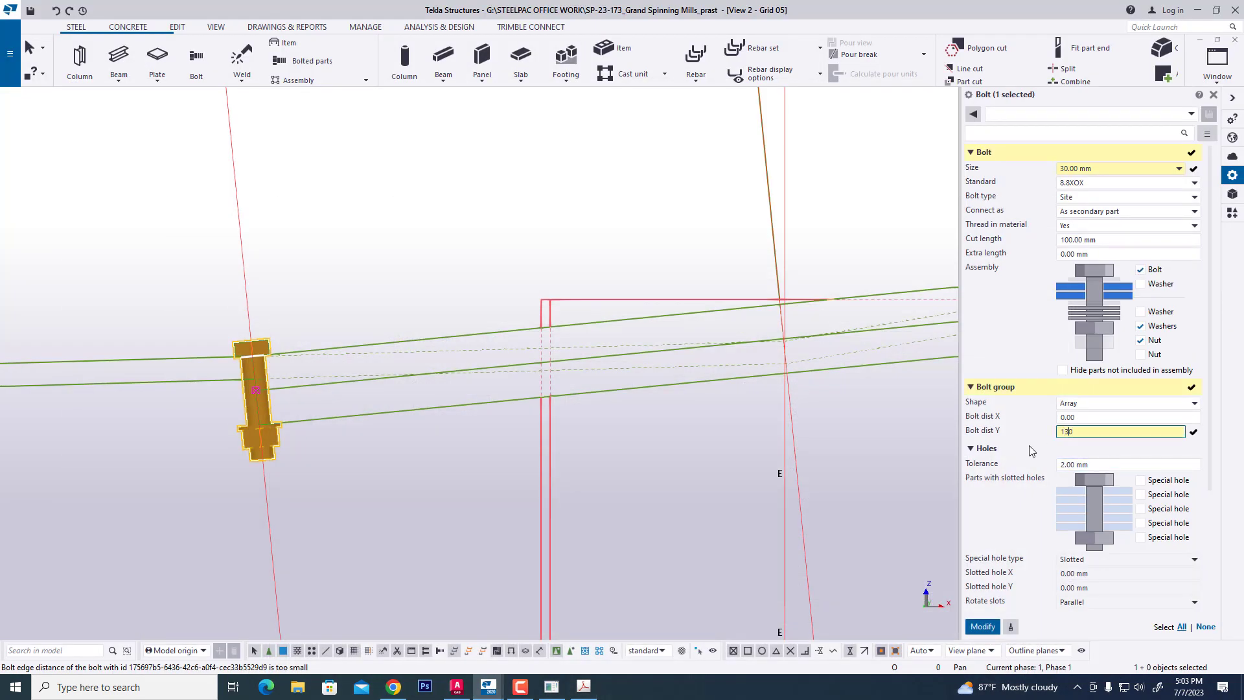
click(1097, 416)
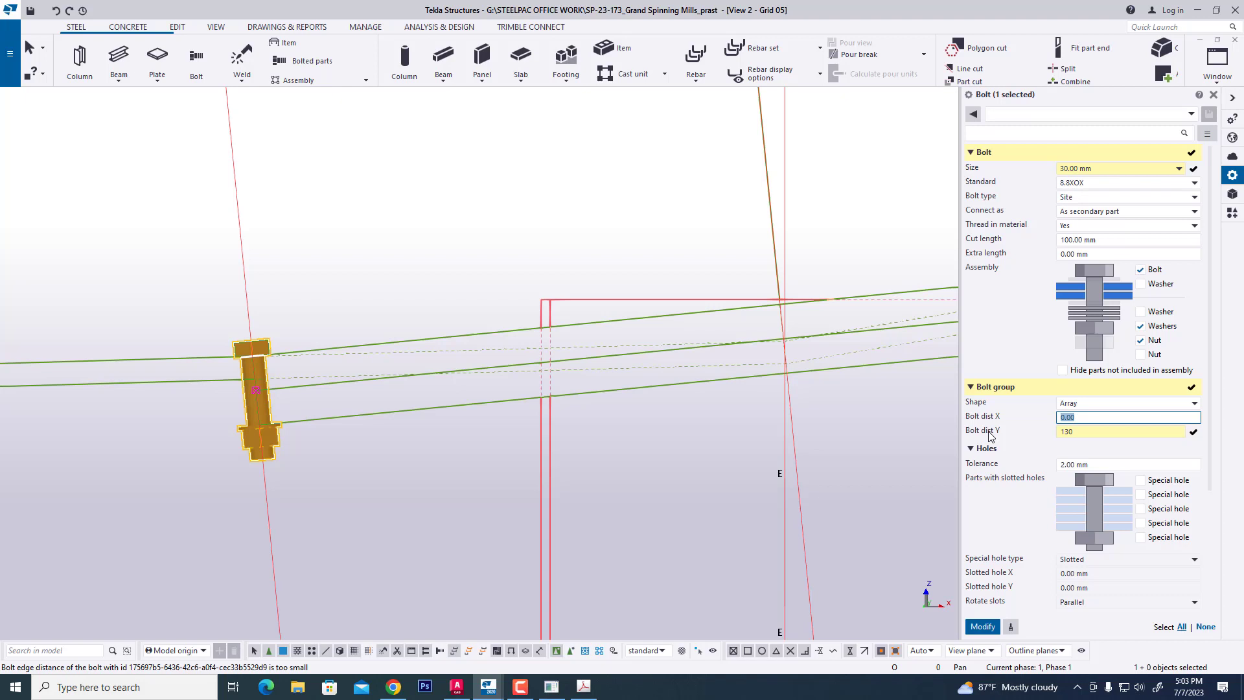
text(120 3*185 12)
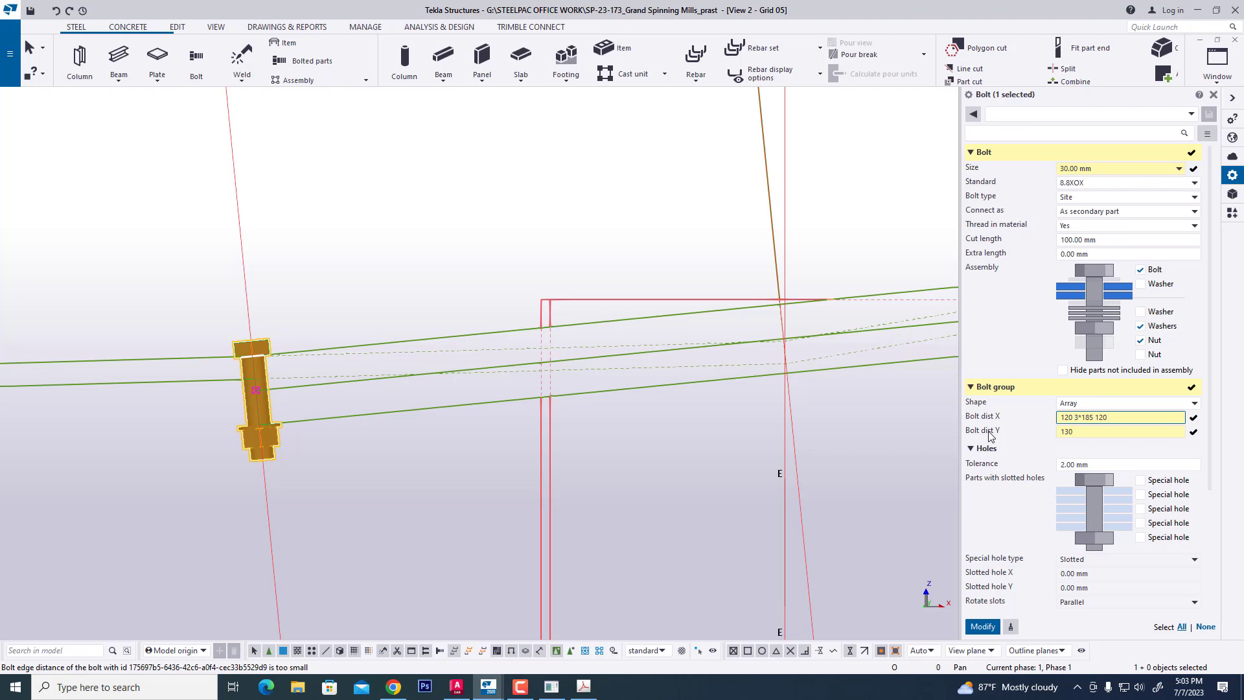
Offset the bolt group's start by 65 mm in Dx and apply the bolt changes to the end plates.
scroll(1008, 563, down, 4)
drag(1106, 585, 1023, 589)
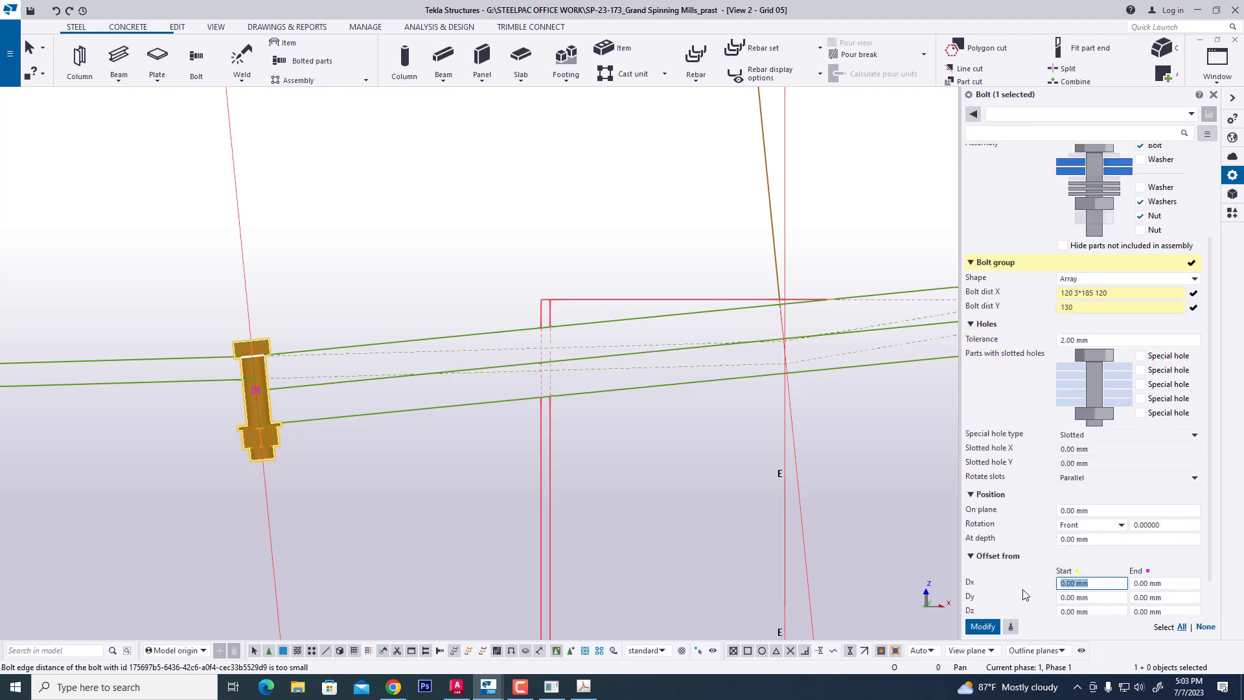
text(65)
click(982, 627)
scroll(422, 382, down, 3)
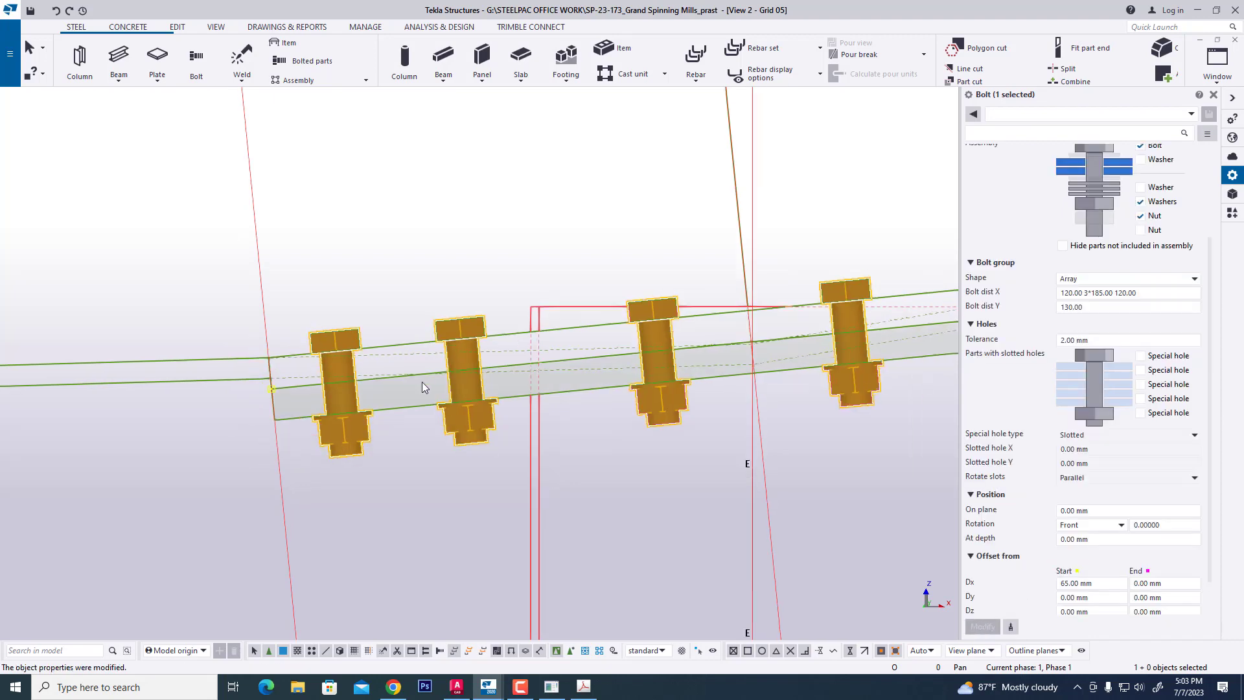
scroll(460, 393, down, 4)
scroll(687, 398, up, 3)
click(702, 423)
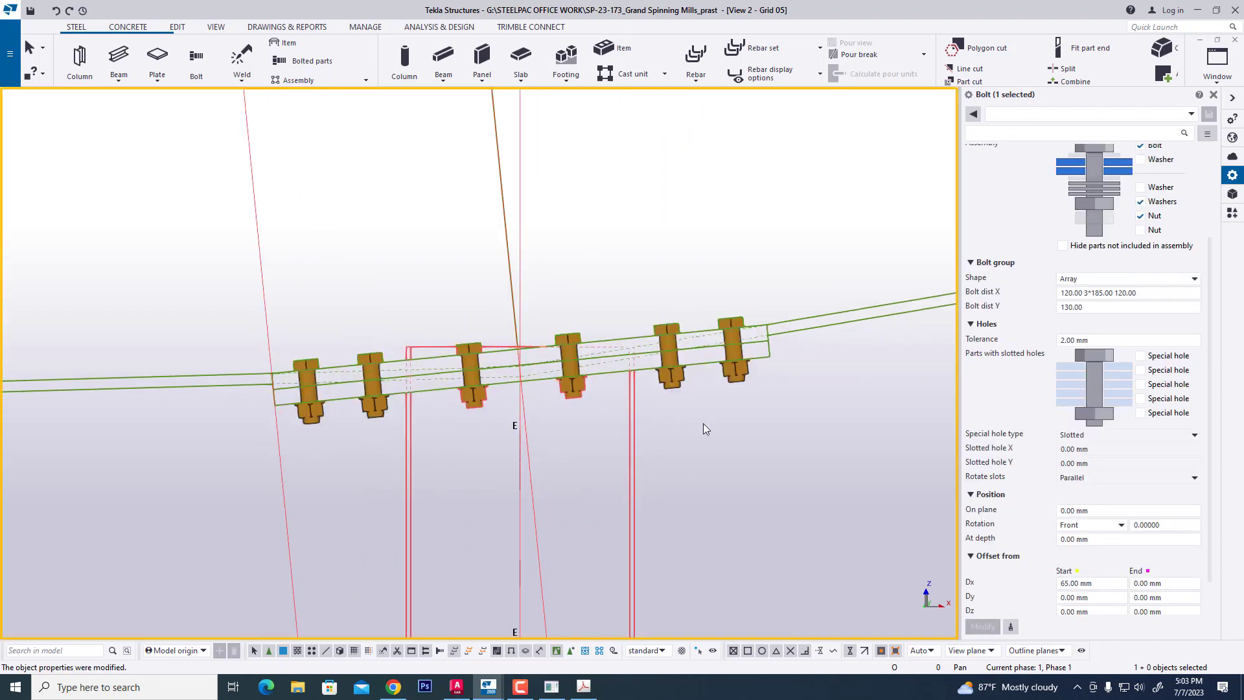
right_click(703, 423)
click(752, 497)
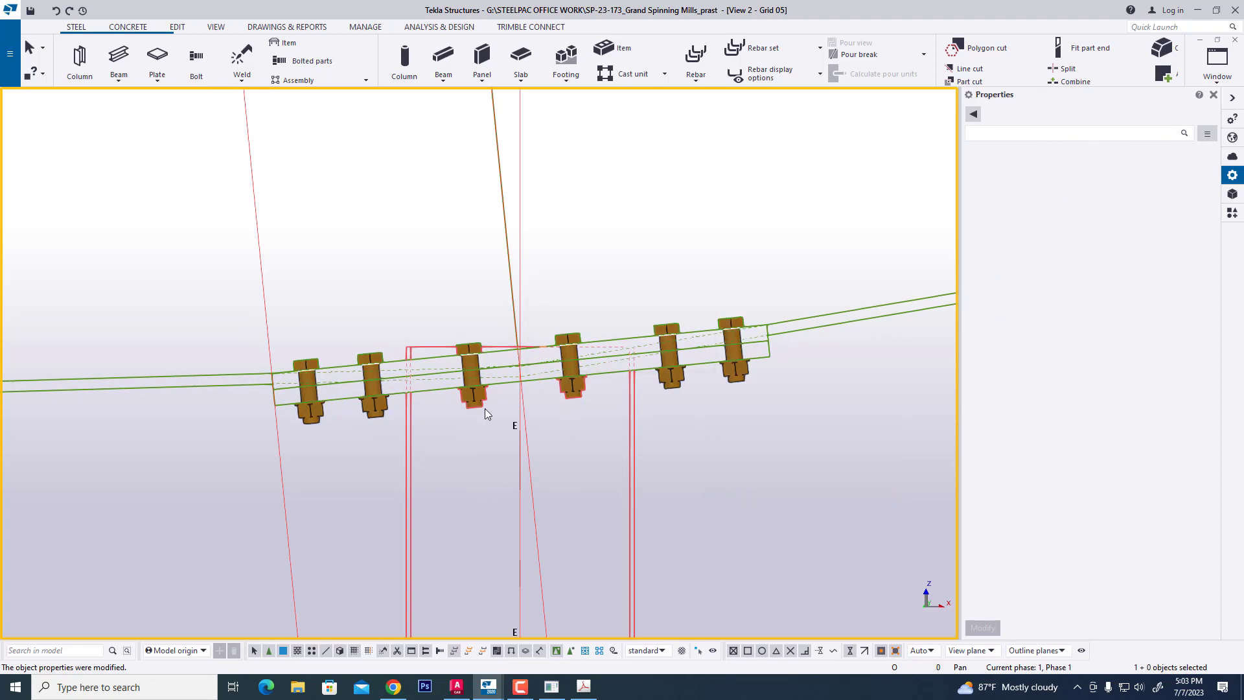
scroll(486, 411, up, 1)
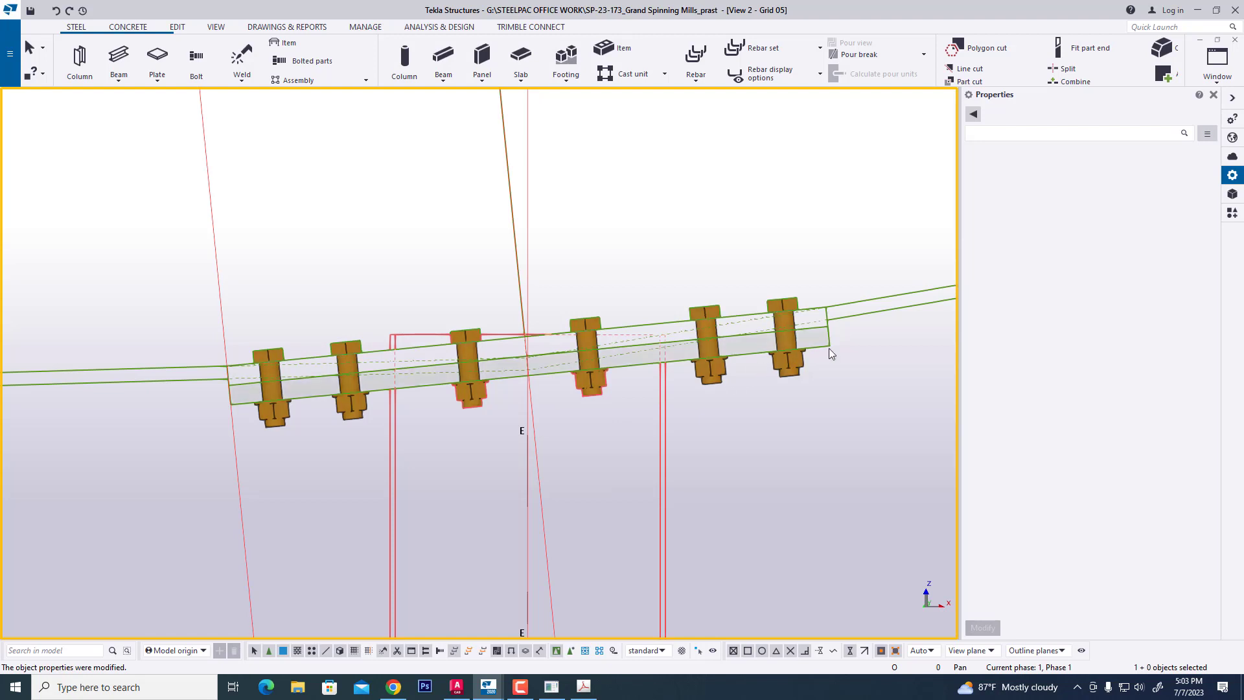
Create a triangular contour plate under the higher end of the end plate, running 250 mm down the column flange and out to the plate's lower corner.
click(157, 57)
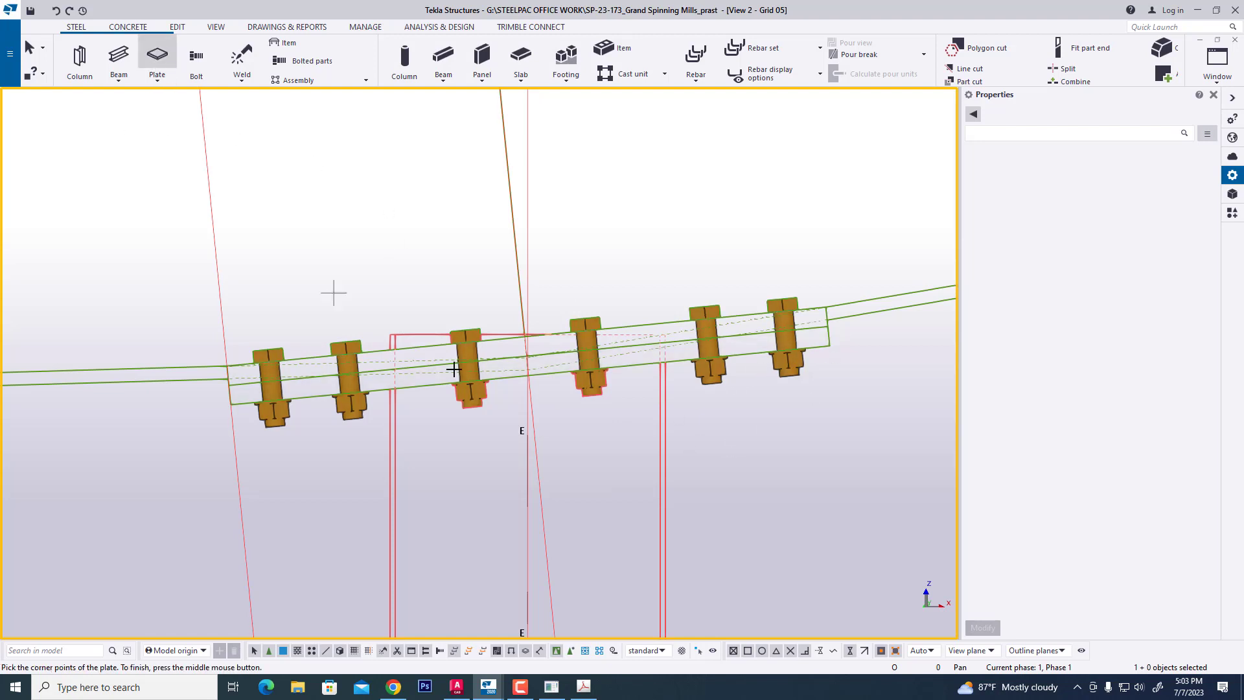
scroll(683, 366, up, 2)
scroll(683, 366, up, 3)
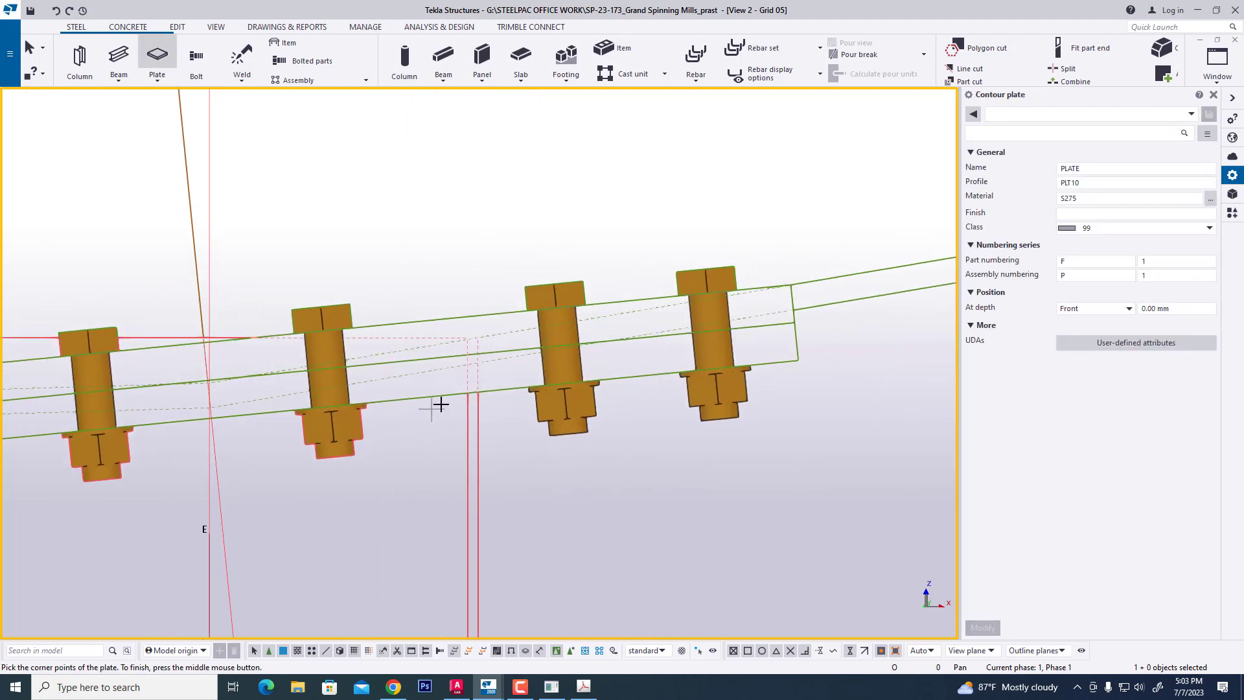
click(484, 386)
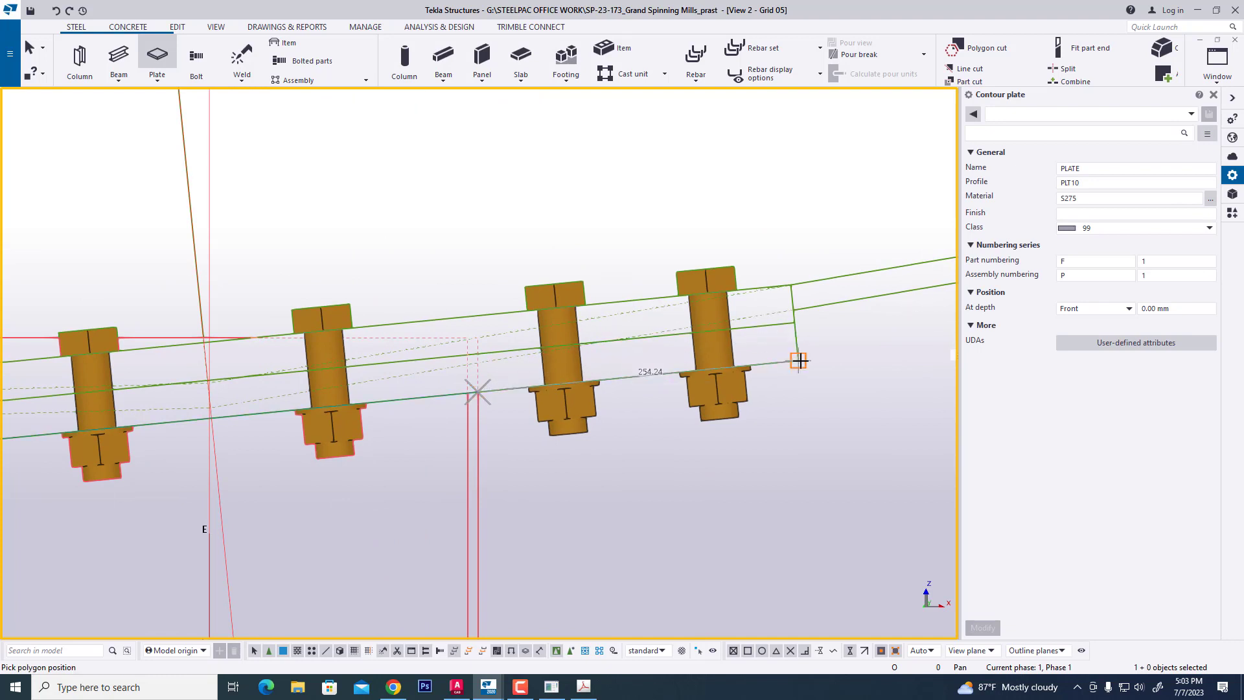
scroll(798, 361, down, 1)
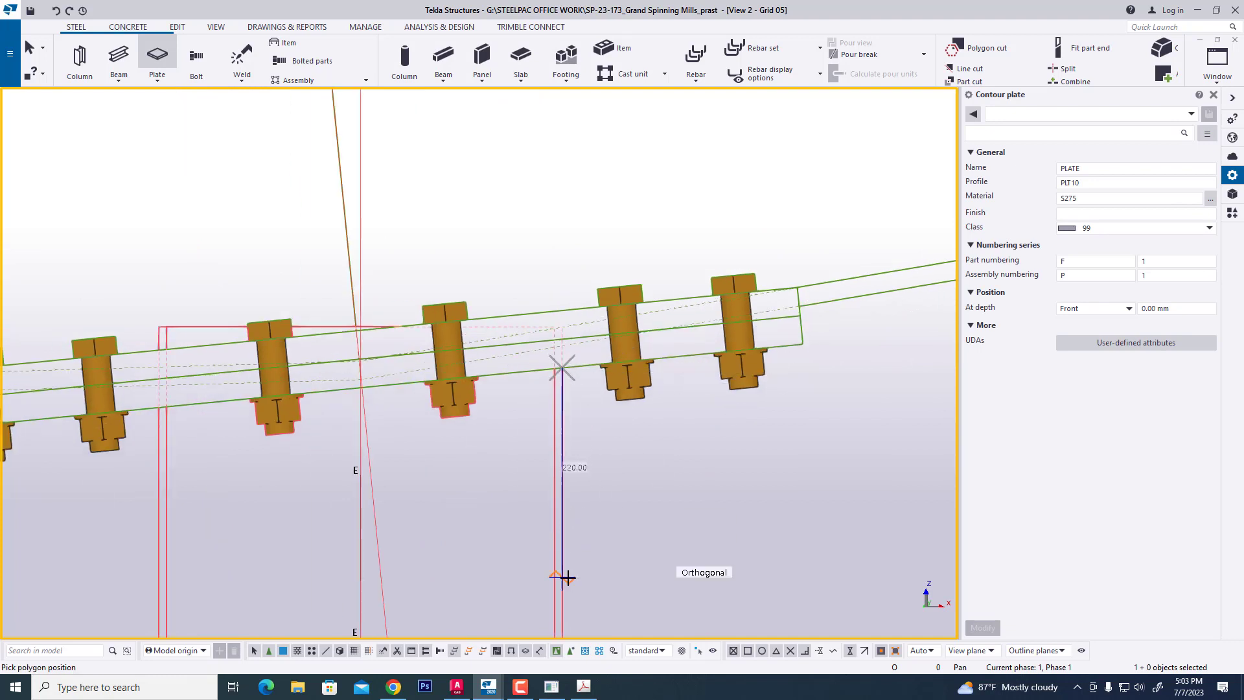
text(250)
key(Return)
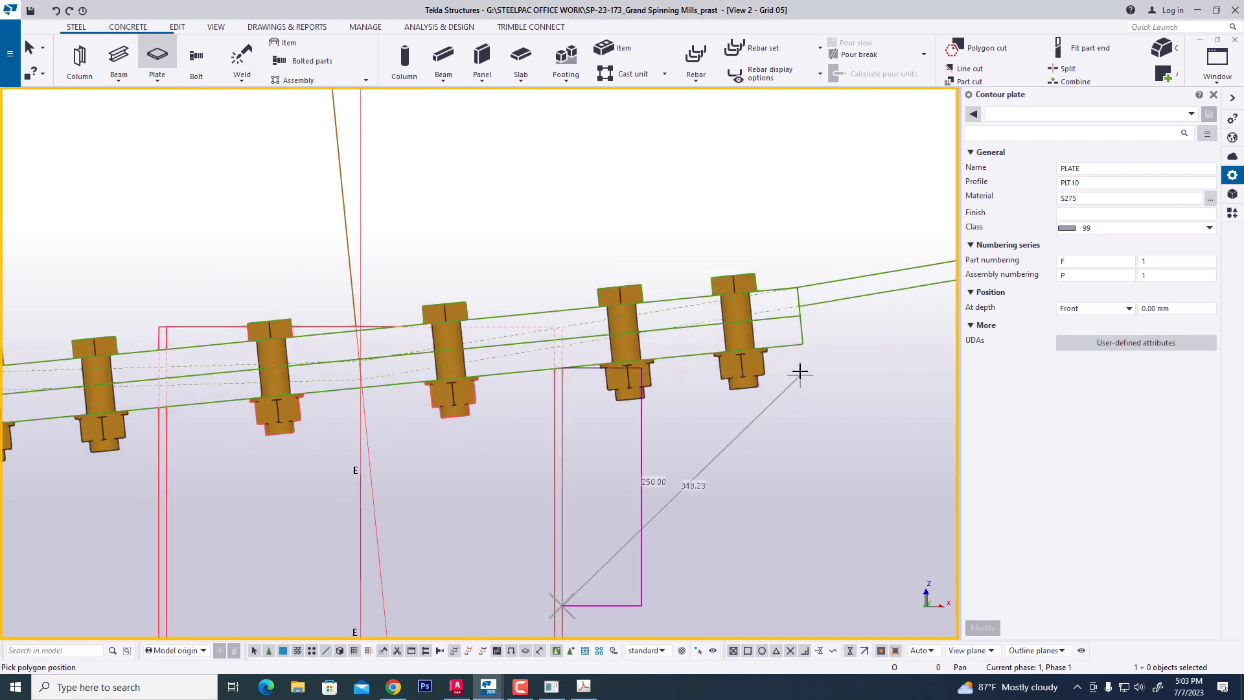
click(799, 347)
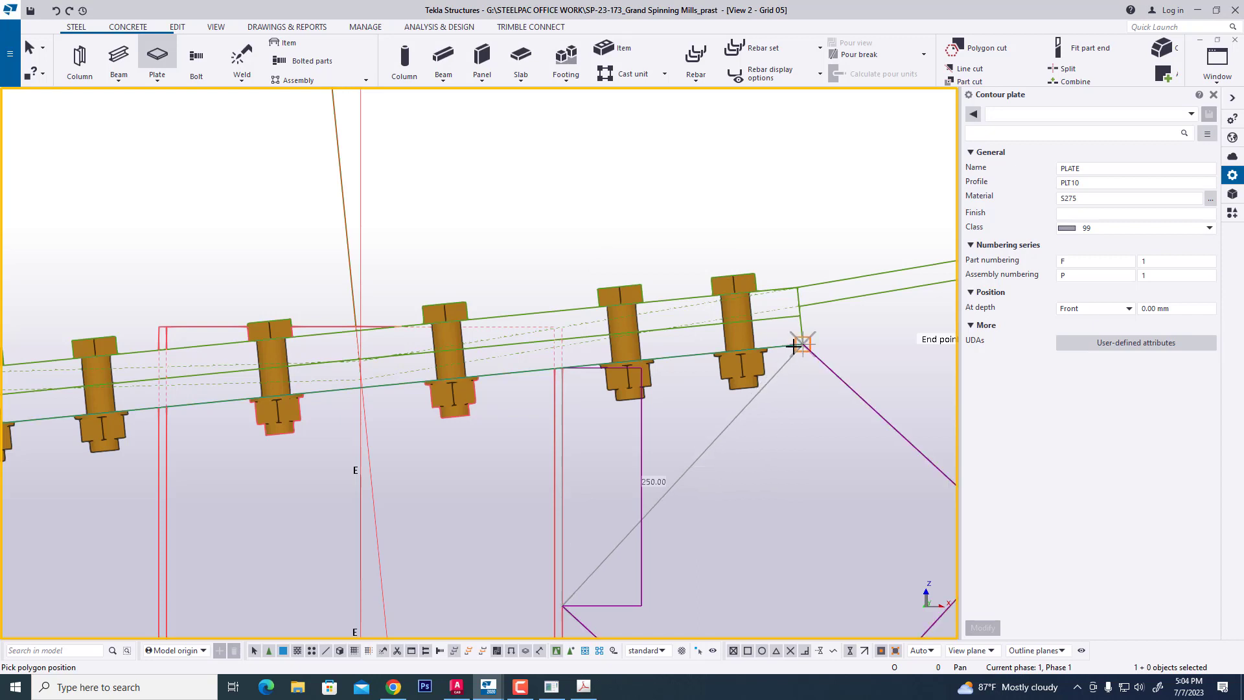
middle_click(564, 366)
key(Escape)
Name the triangular plate STIFFENER, set its material to 50 and part prefix to ST, clear the assembly prefix, and apply the changes.
click(755, 376)
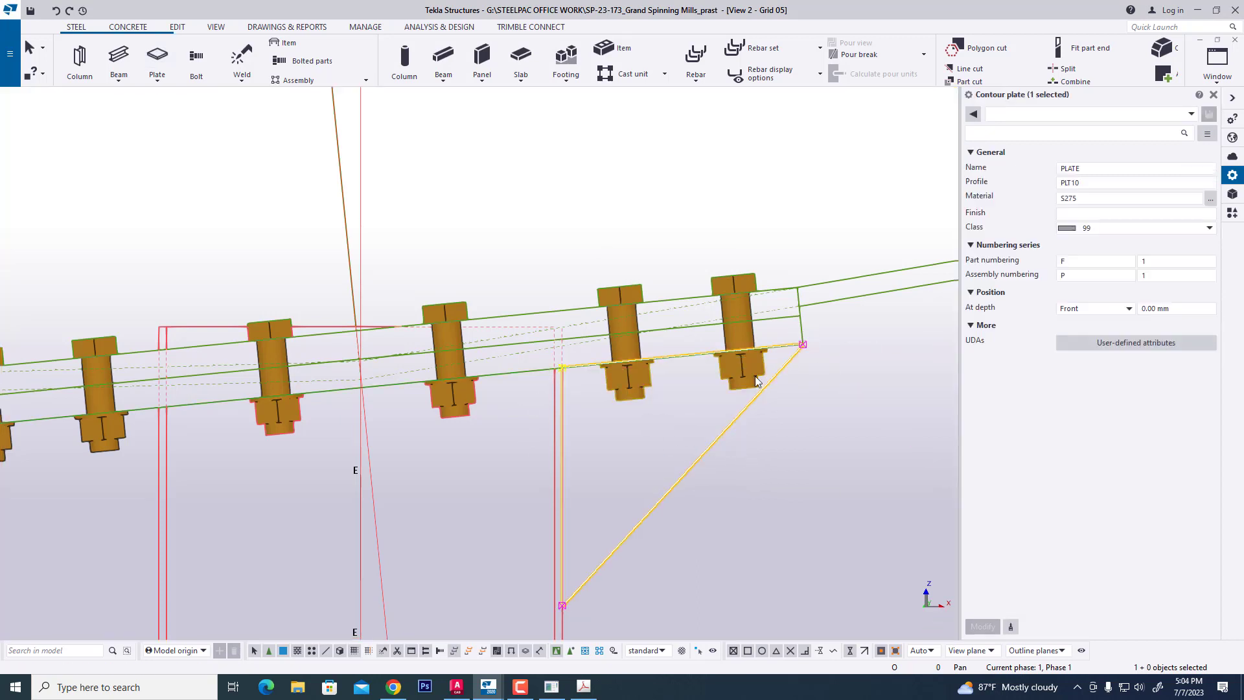
double_click(1100, 170)
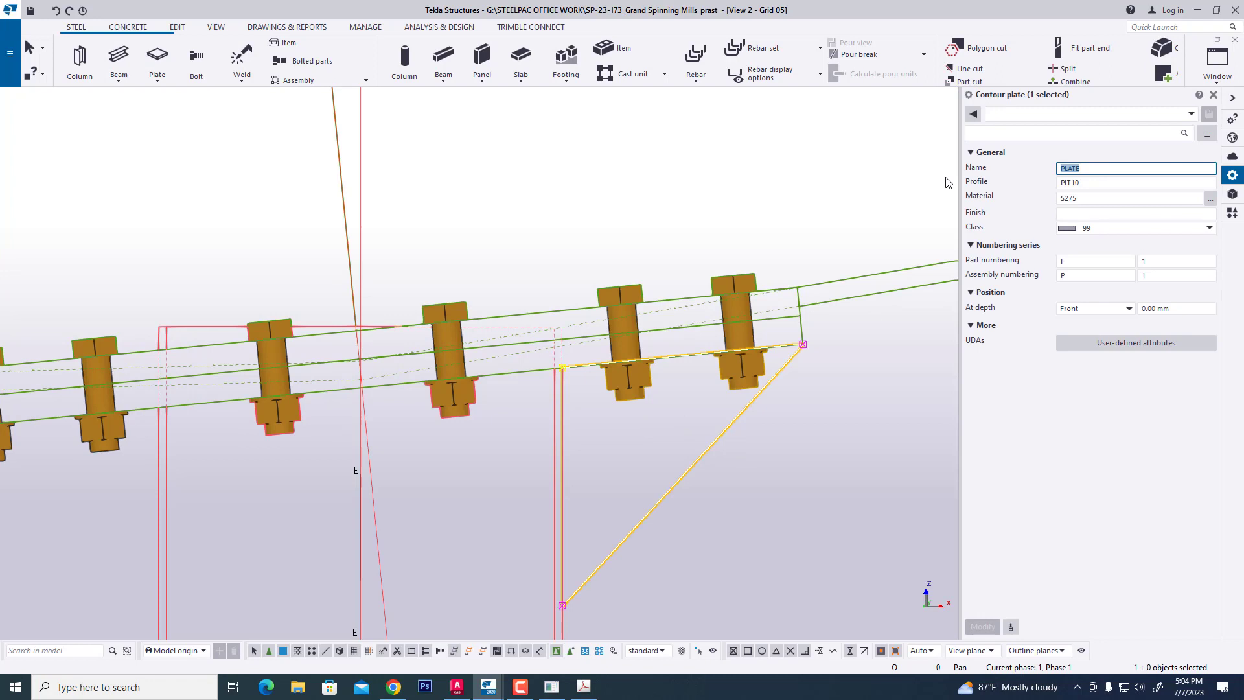
text(STIFFENER)
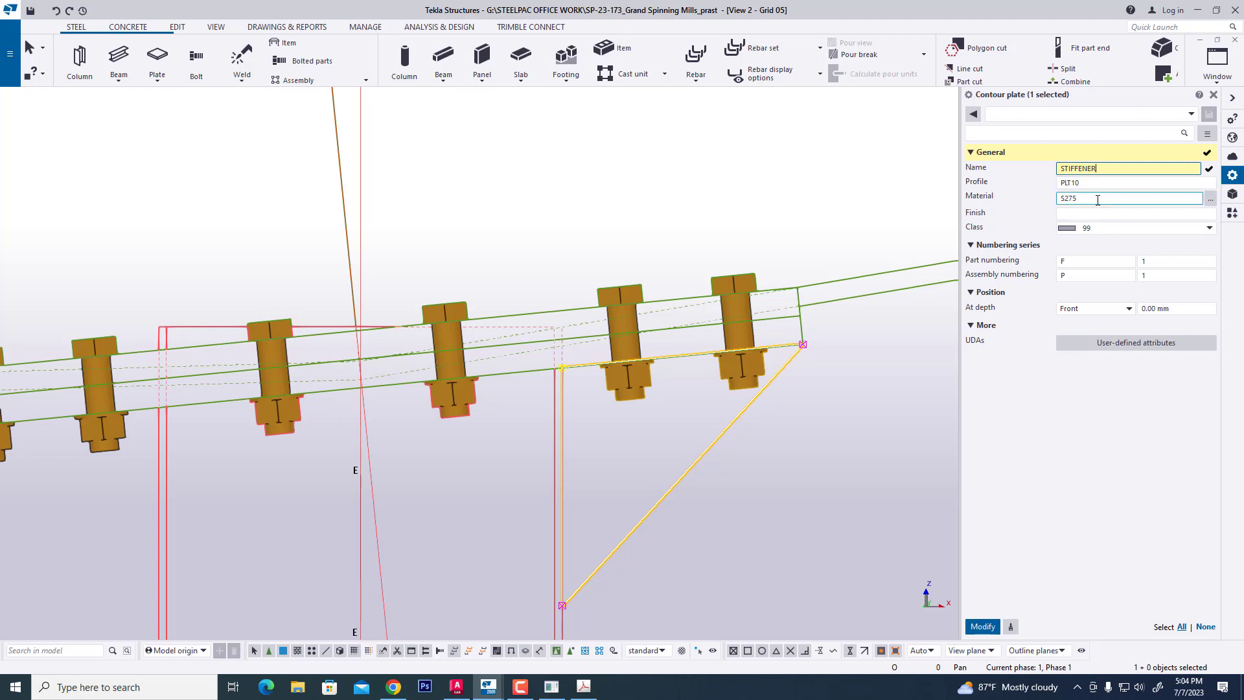
double_click(1120, 196)
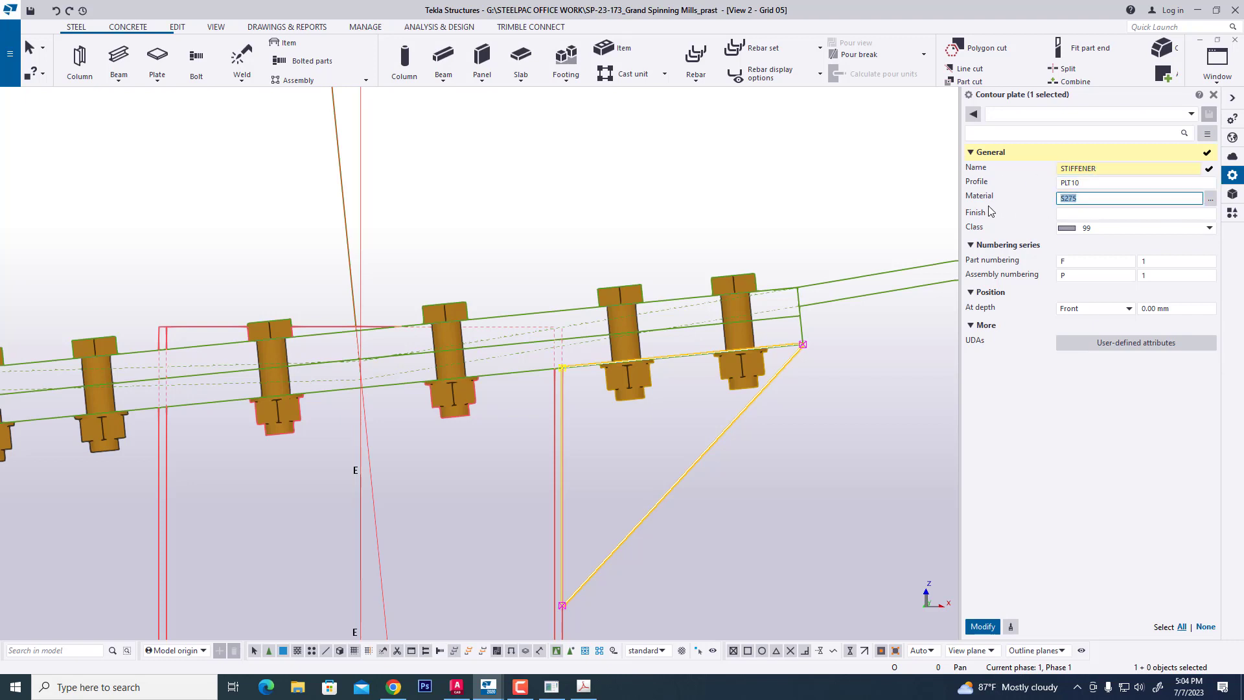
text(50)
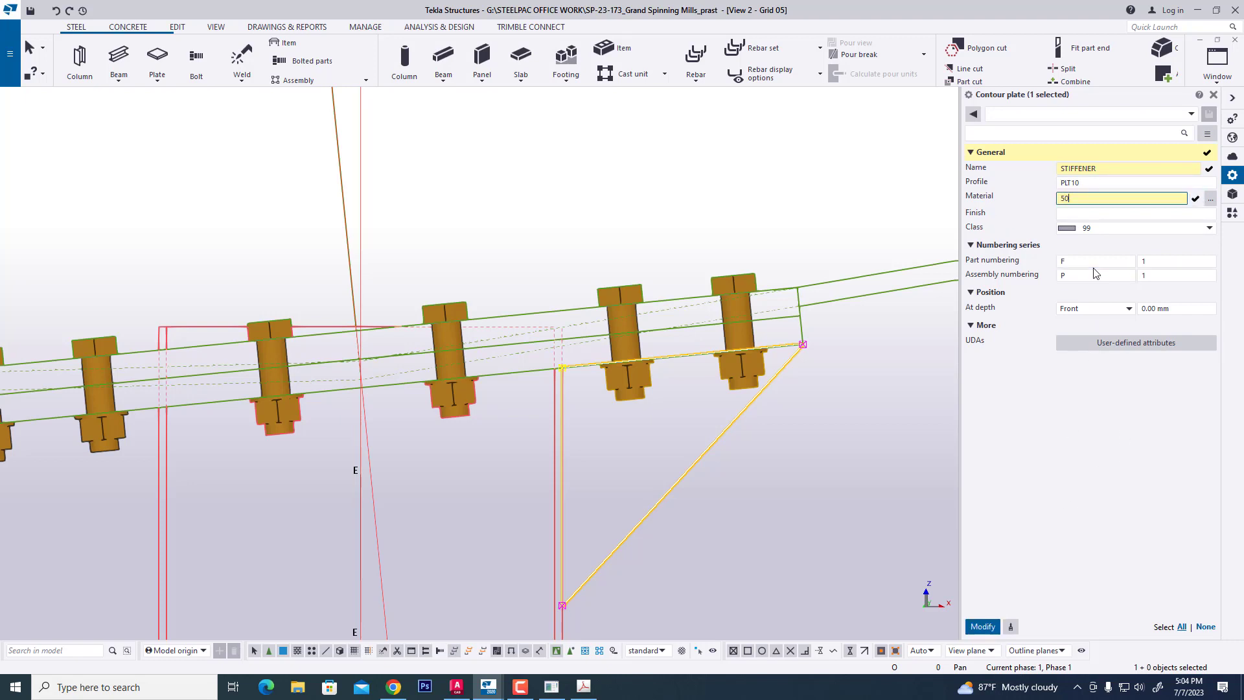
double_click(1095, 261)
text(ST)
key(Tab)
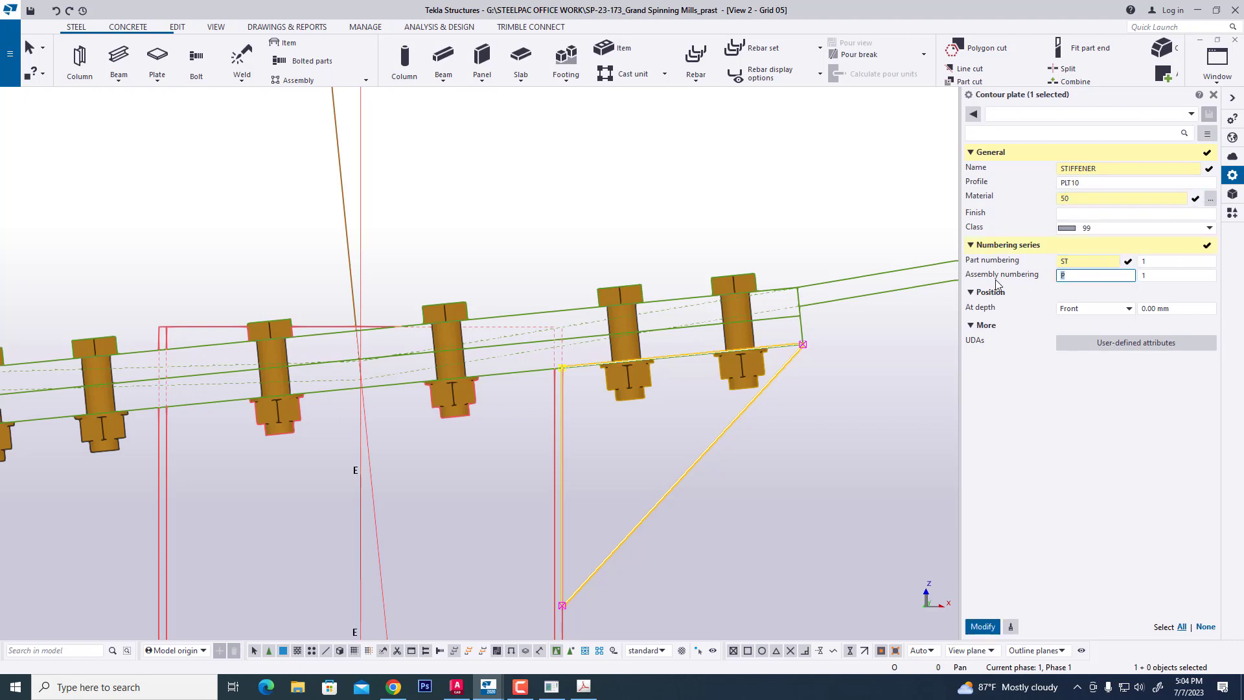
key(BackSpace)
click(993, 625)
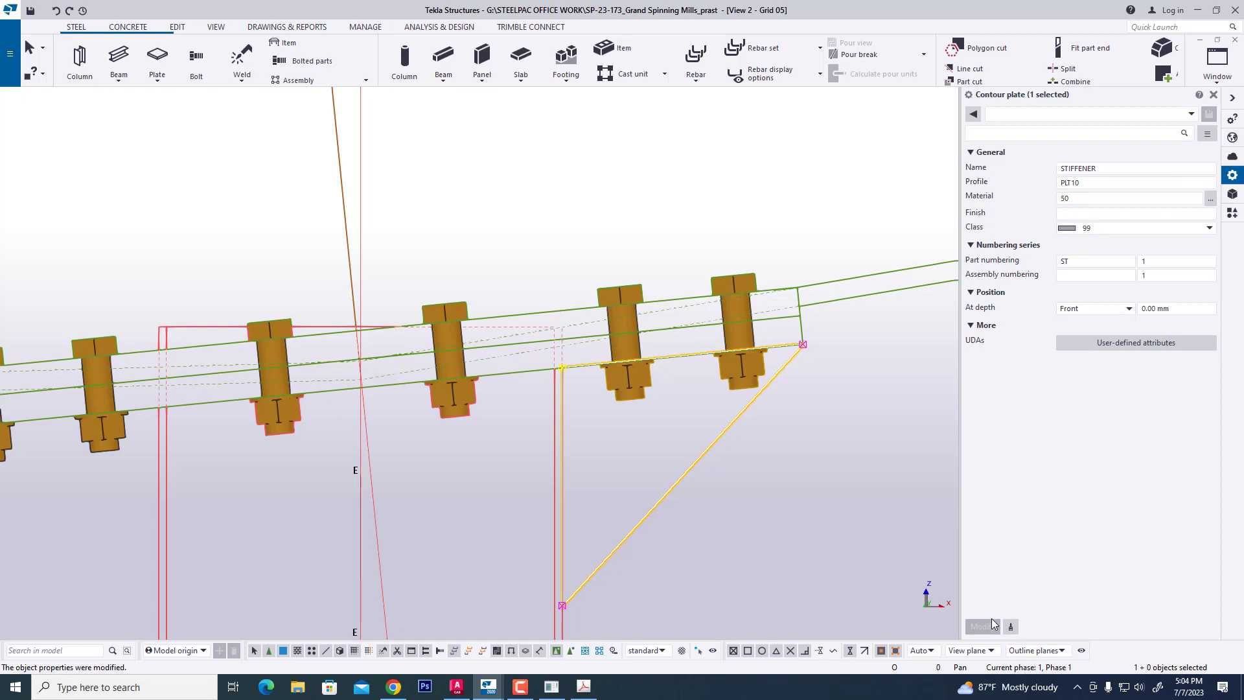
click(766, 452)
right_click(765, 453)
click(808, 529)
scroll(811, 444, down, 3)
click(731, 459)
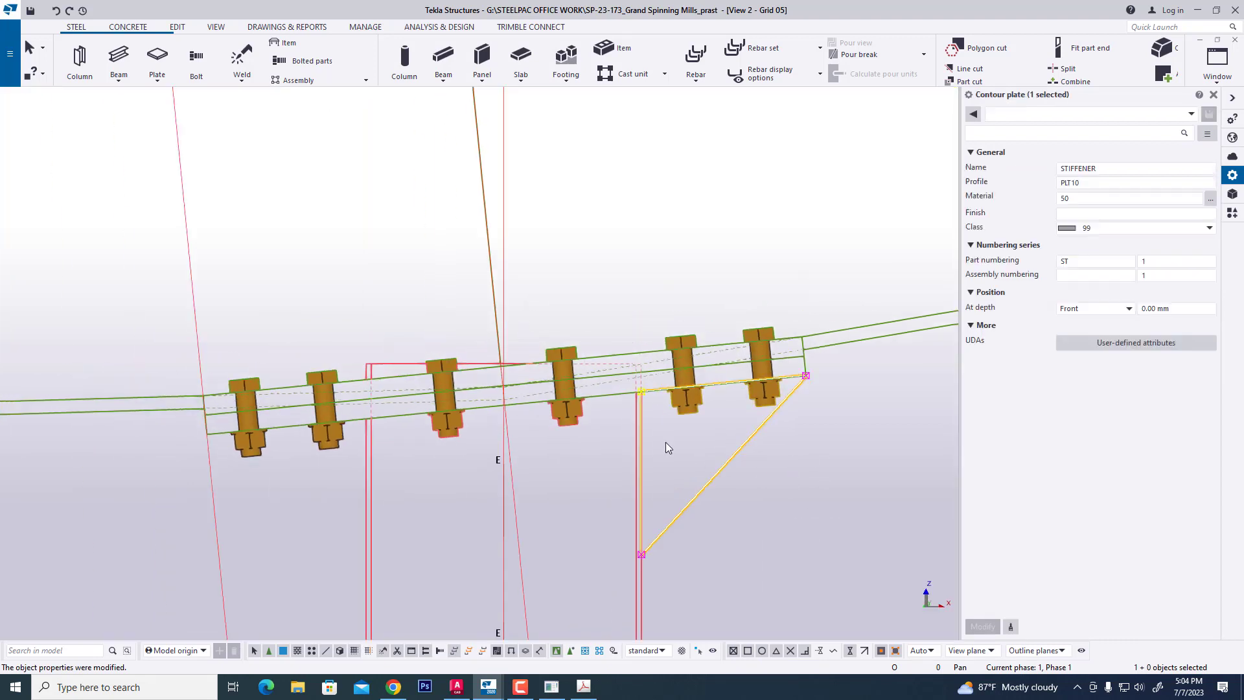
click(601, 410)
Create a matching triangular stiffener under the end plate's lower end, 250 mm down the opposite column flange and out to the plate's lower corner.
click(157, 57)
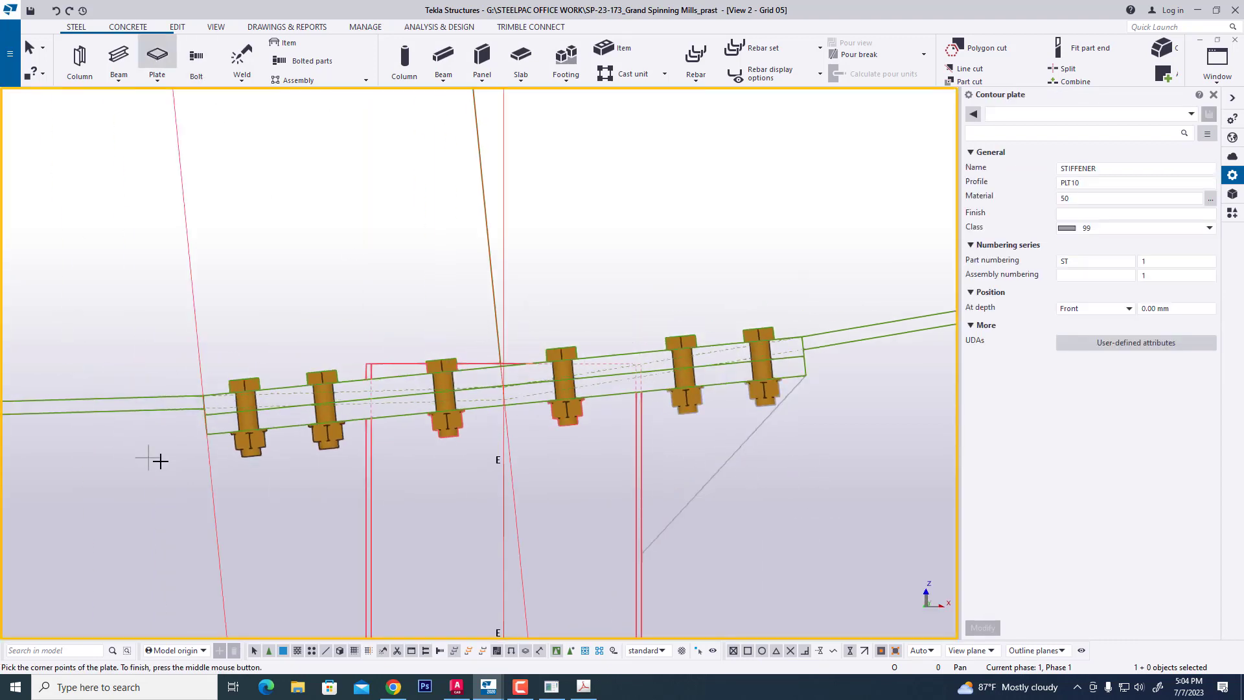
scroll(160, 460, up, 2)
click(434, 412)
scroll(396, 512, down, 2)
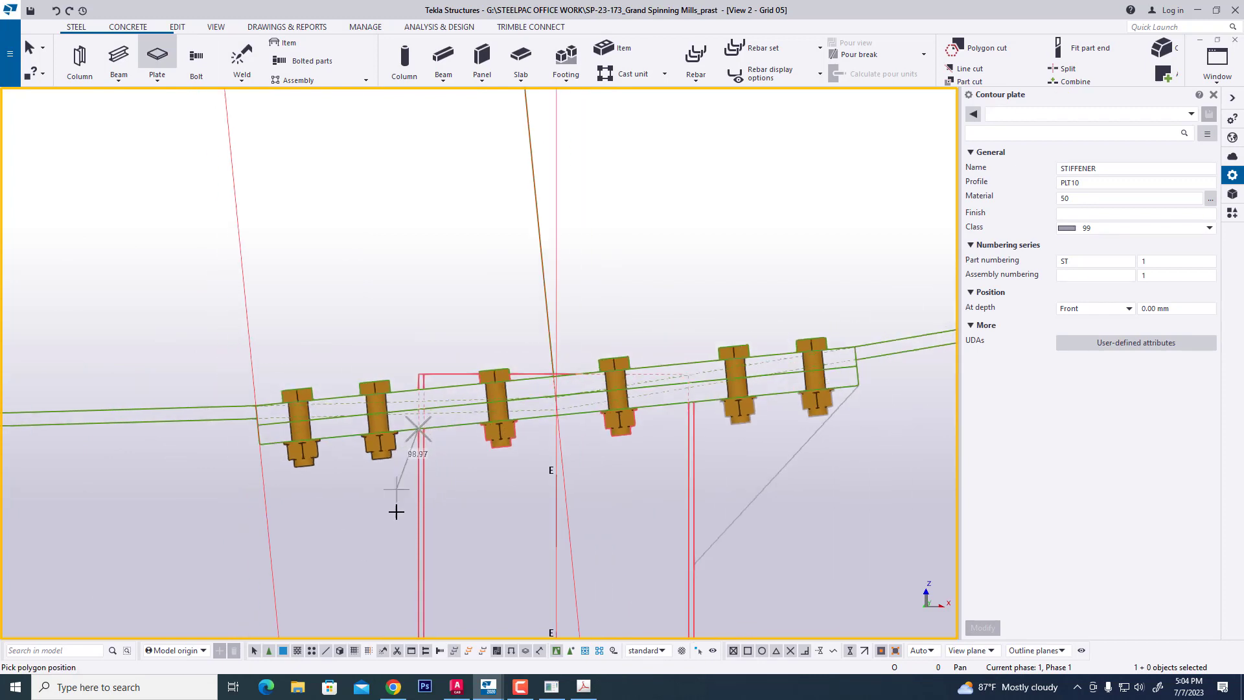
text(250)
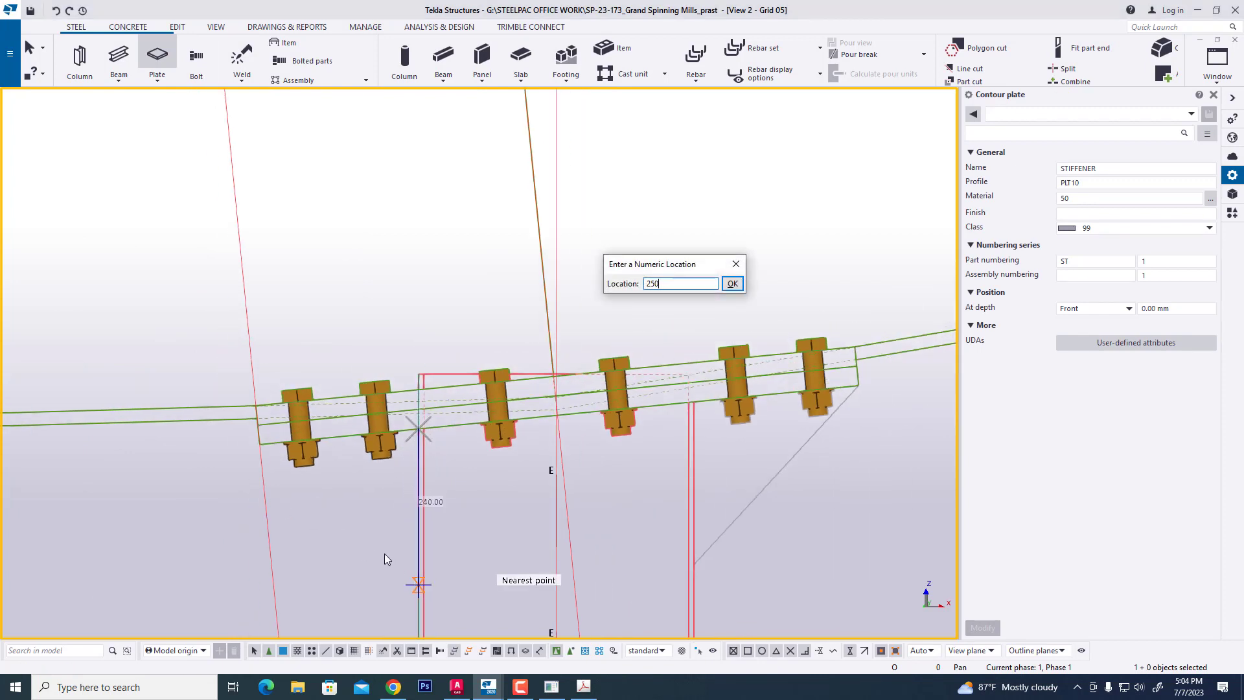
click(732, 284)
click(264, 444)
scroll(412, 444, up, 2)
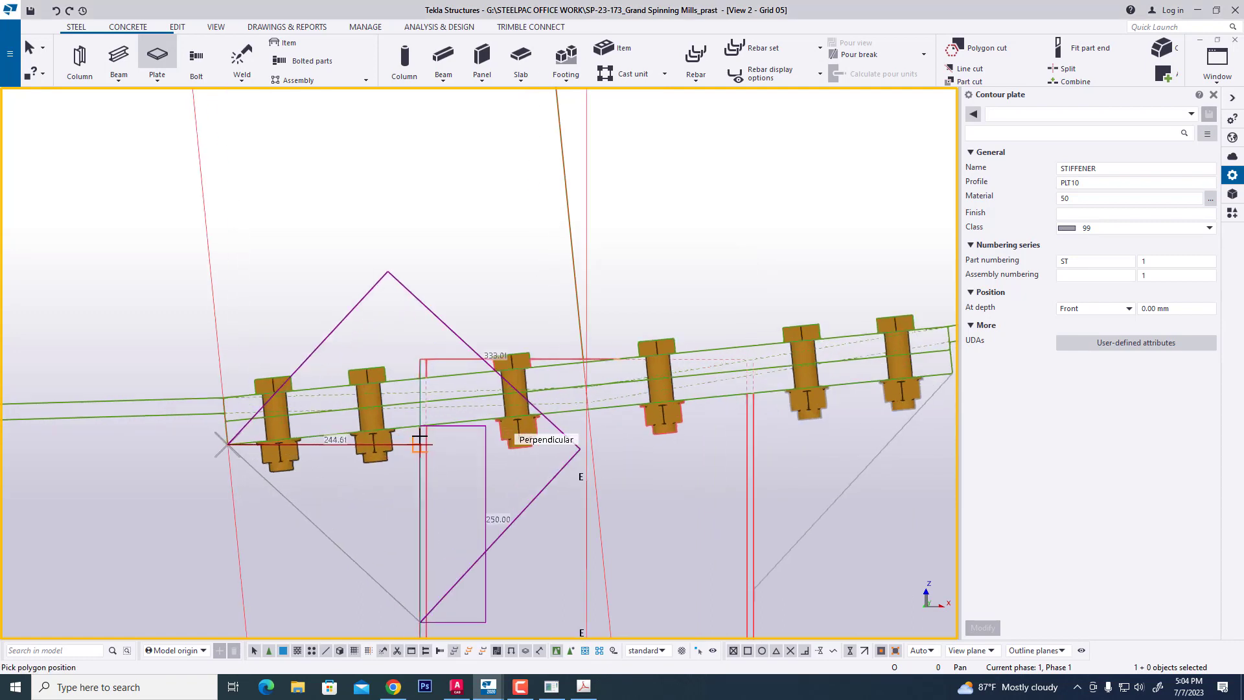
click(420, 426)
middle_click(312, 518)
Switch to the 3D view and examine the bolted column-top connection with its two stiffeners.
scroll(608, 407, down, 5)
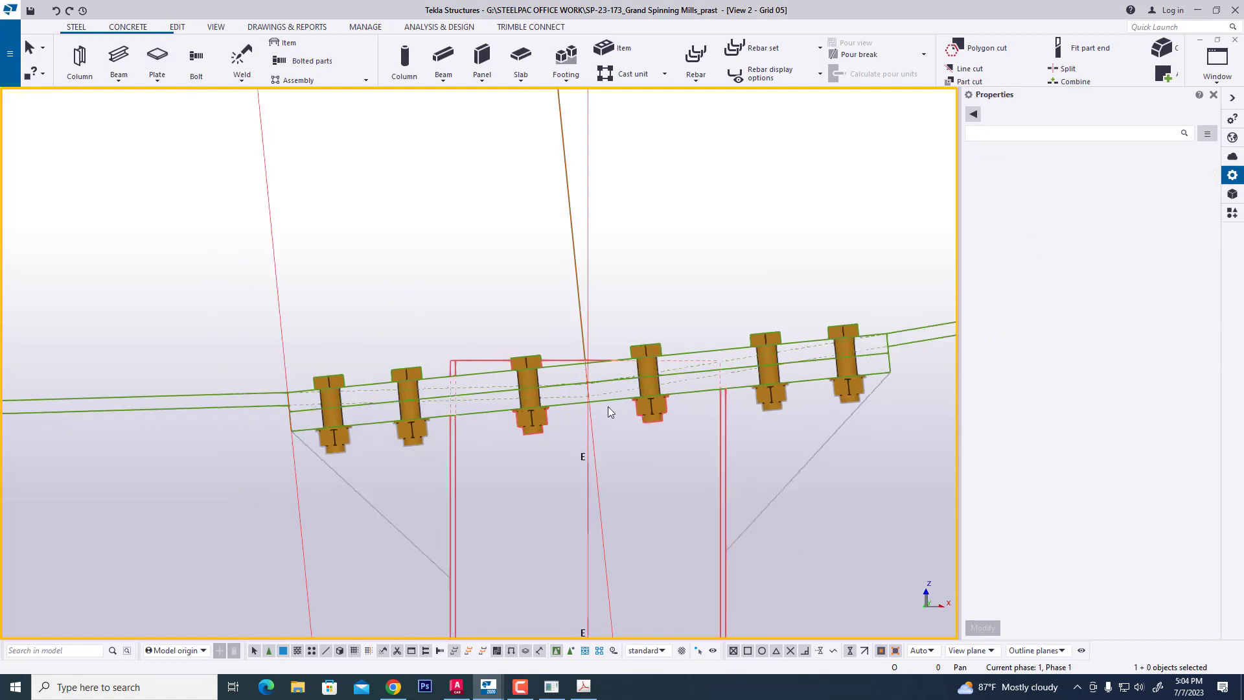
scroll(535, 411, down, 3)
scroll(547, 338, up, 4)
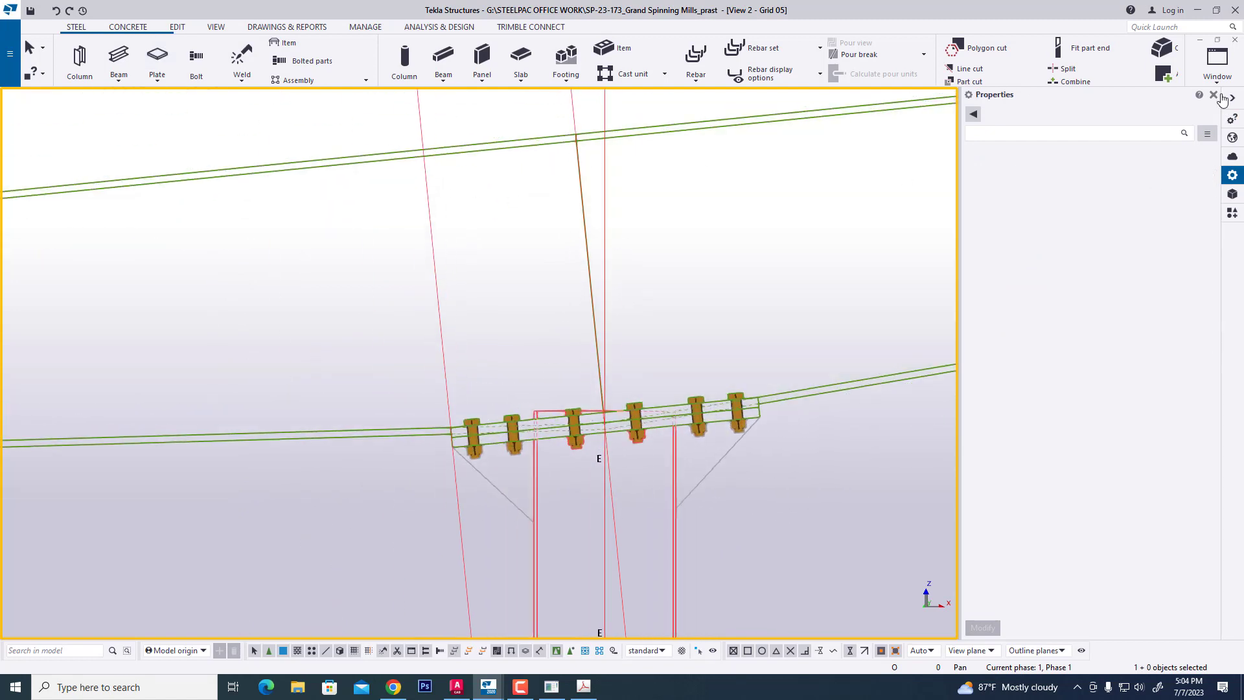
click(1218, 64)
click(1203, 172)
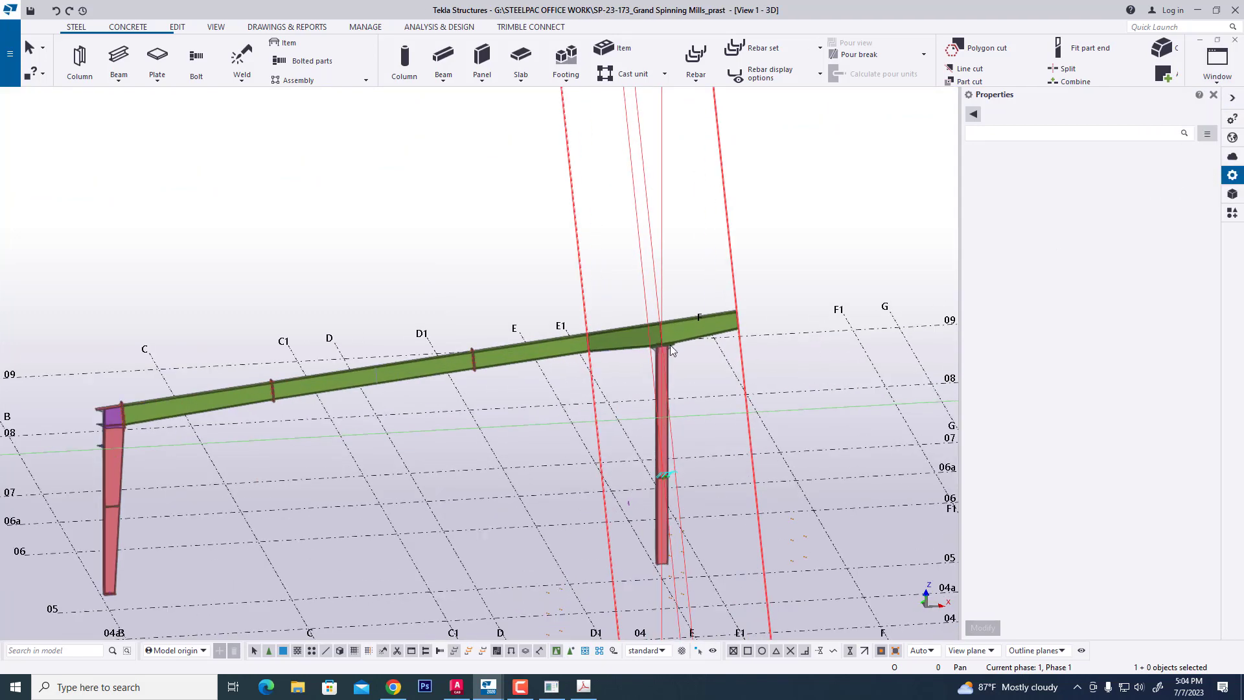
scroll(670, 345, up, 8)
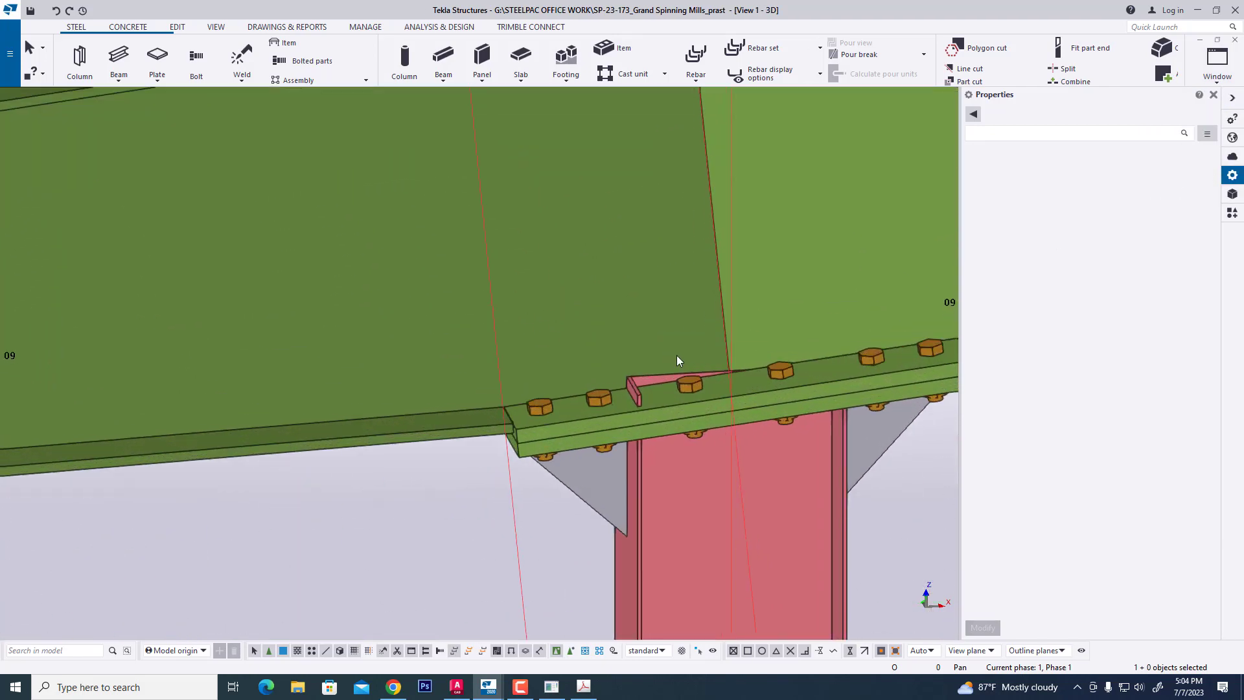
scroll(648, 369, down, 2)
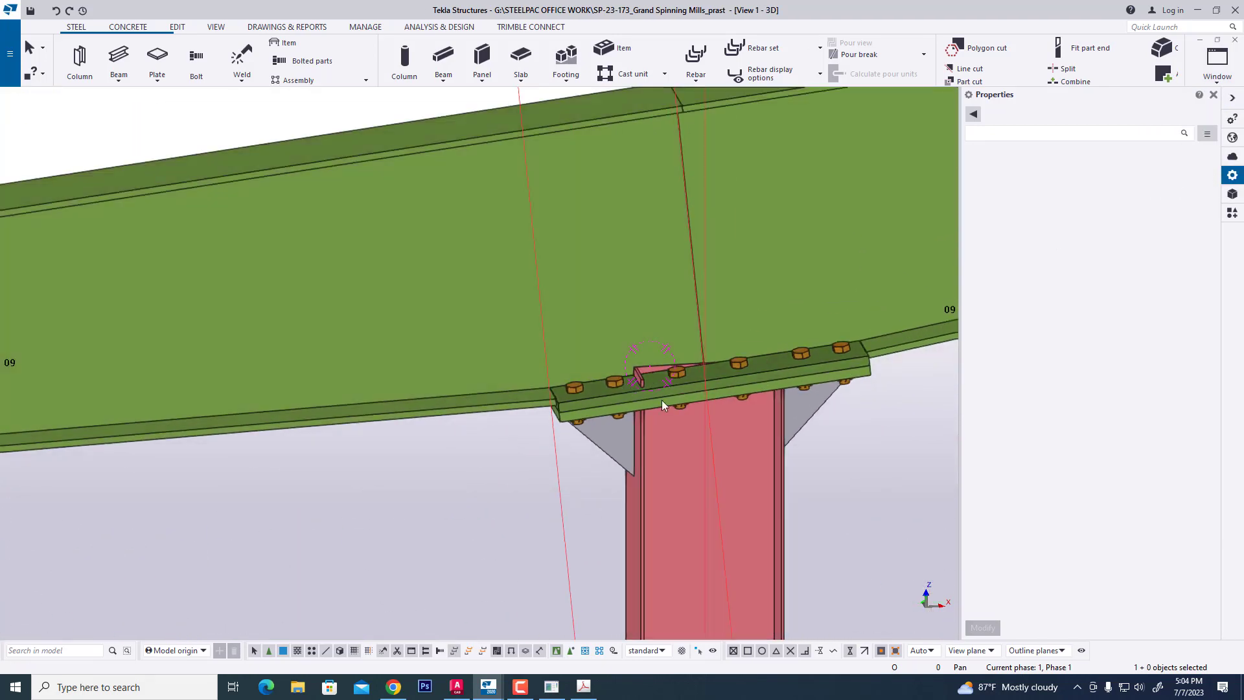